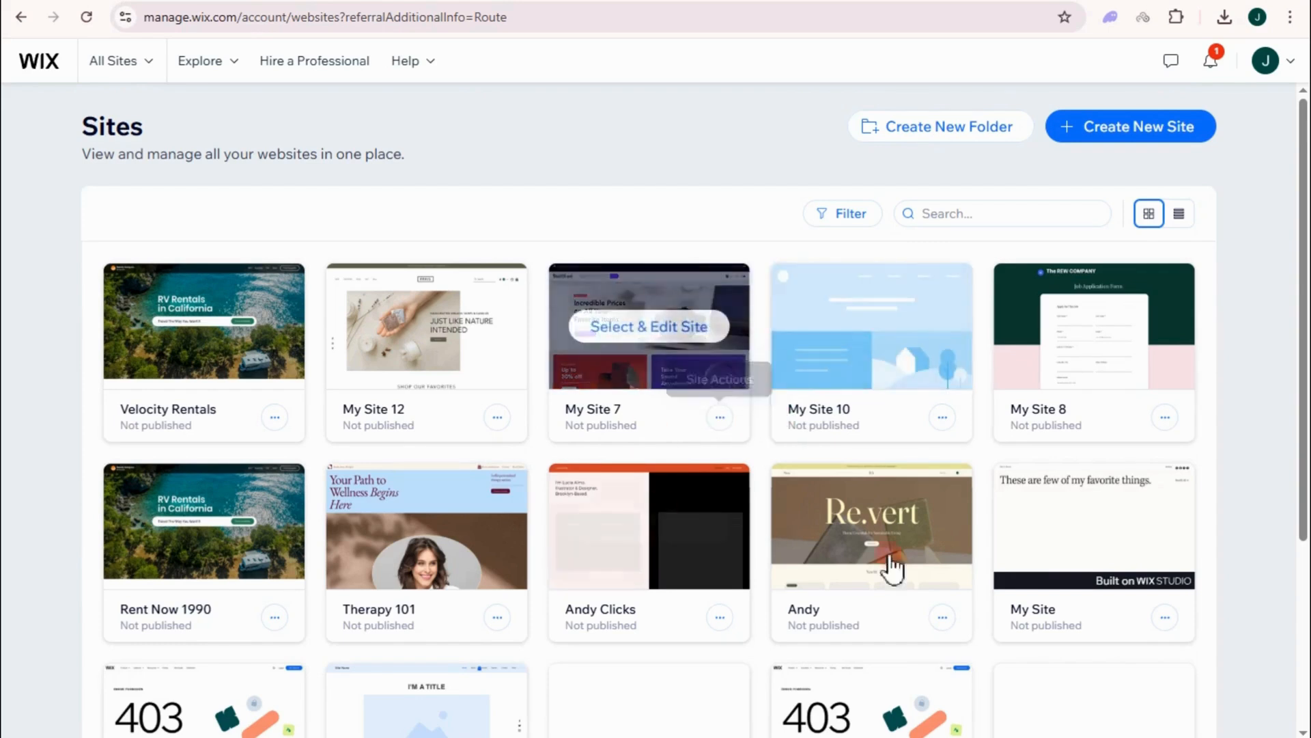
Start creating a new site on Wix Editor and choose to set it up without chat
{"action": "mouse_move", "coordinate": [901, 518]}
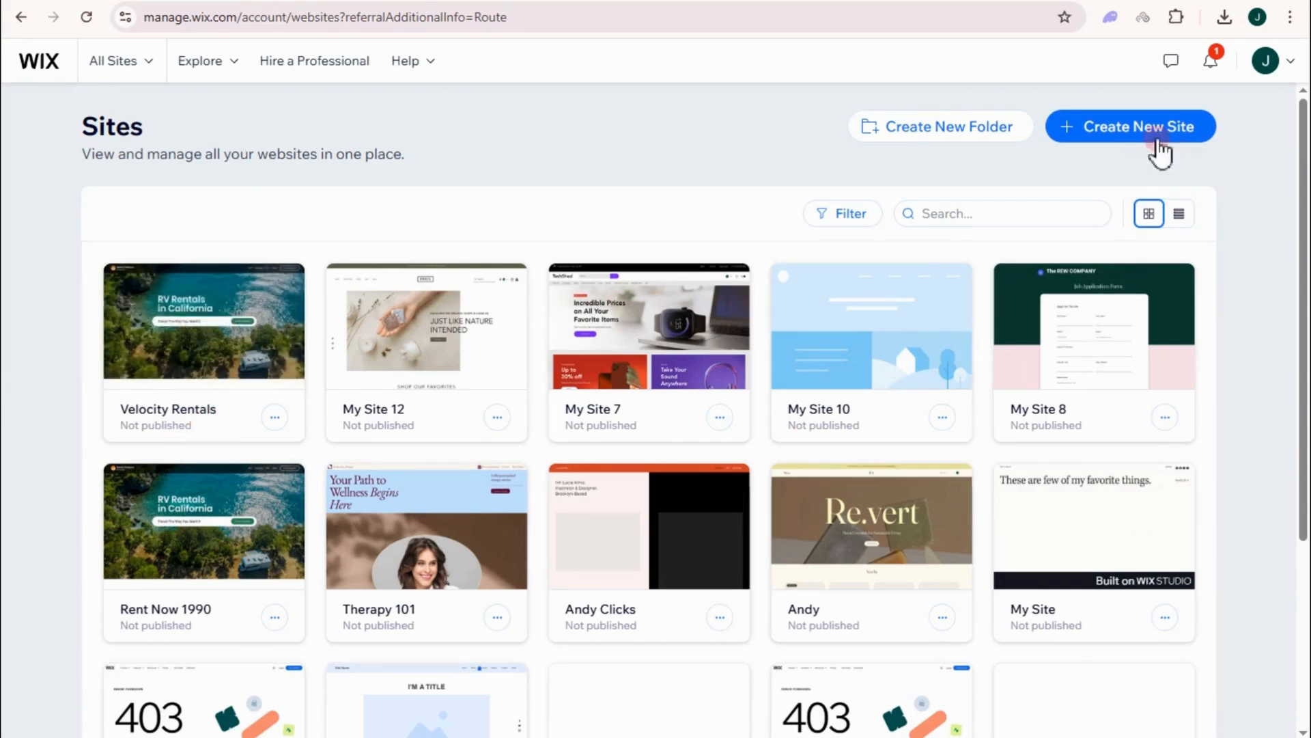
{"action": "left_click", "coordinate": [1122, 129]}
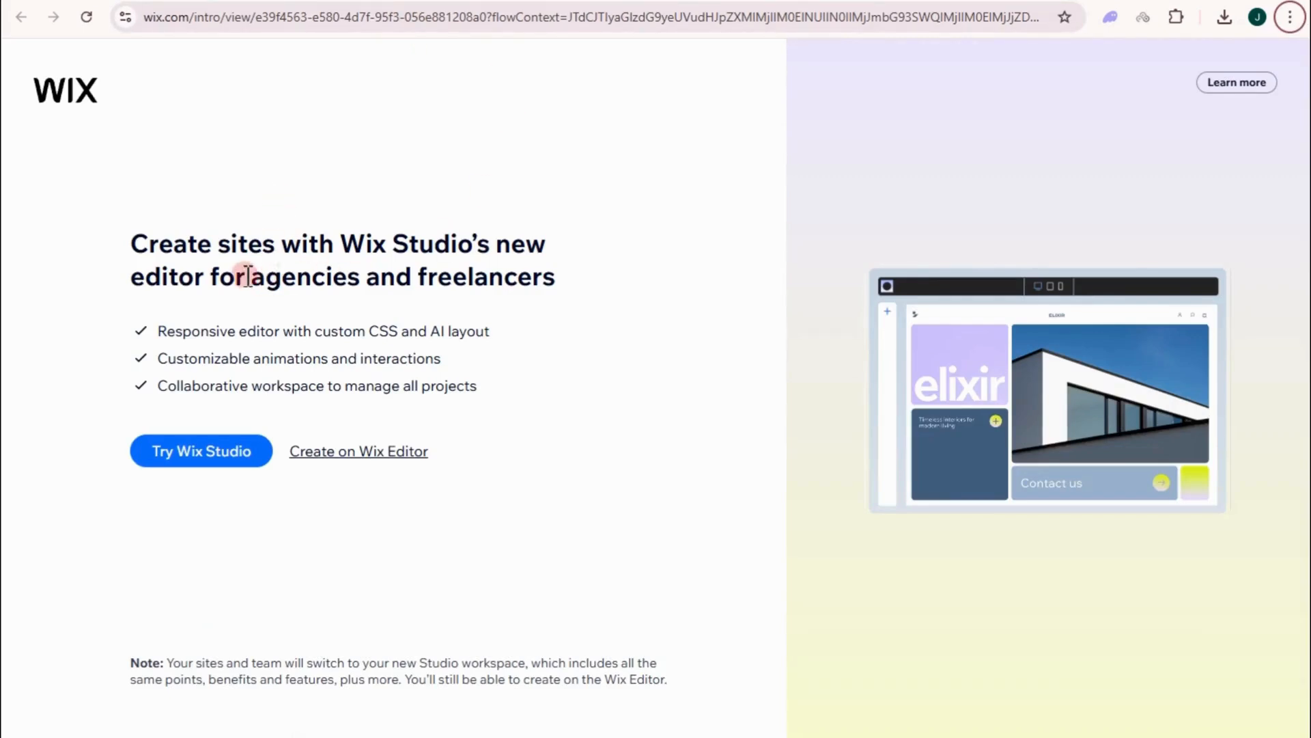
{"action": "left_click_drag", "start_coordinate": [265, 277], "coordinate": [603, 274]}
{"action": "left_click", "coordinate": [537, 275]}
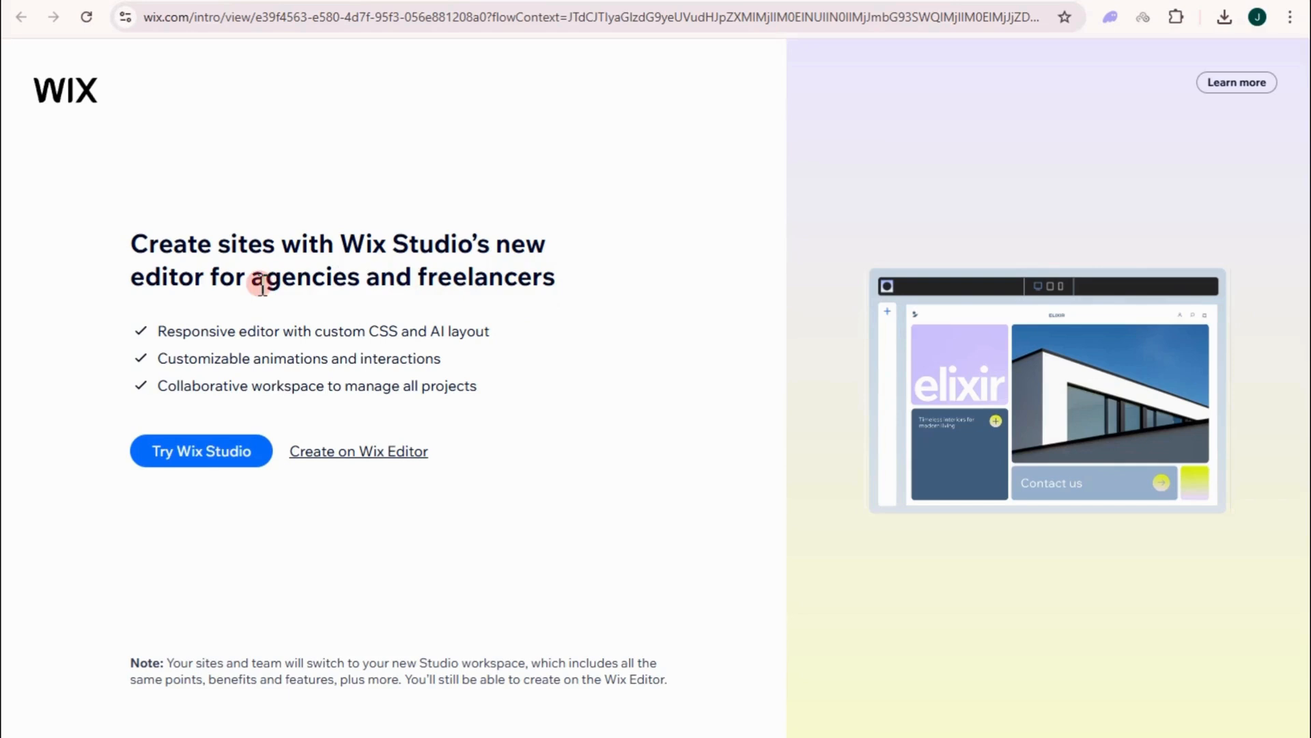
{"action": "left_click_drag", "start_coordinate": [250, 285], "coordinate": [364, 281]}
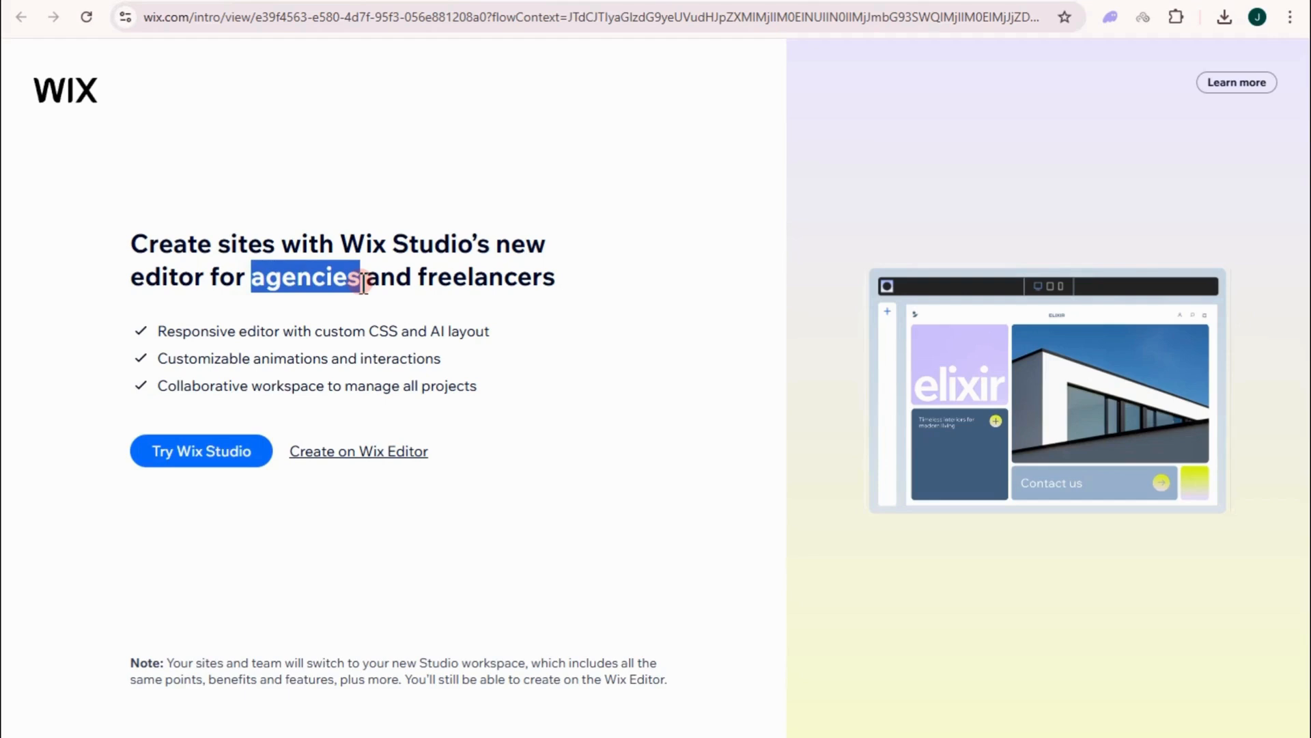
{"action": "left_click", "coordinate": [402, 473]}
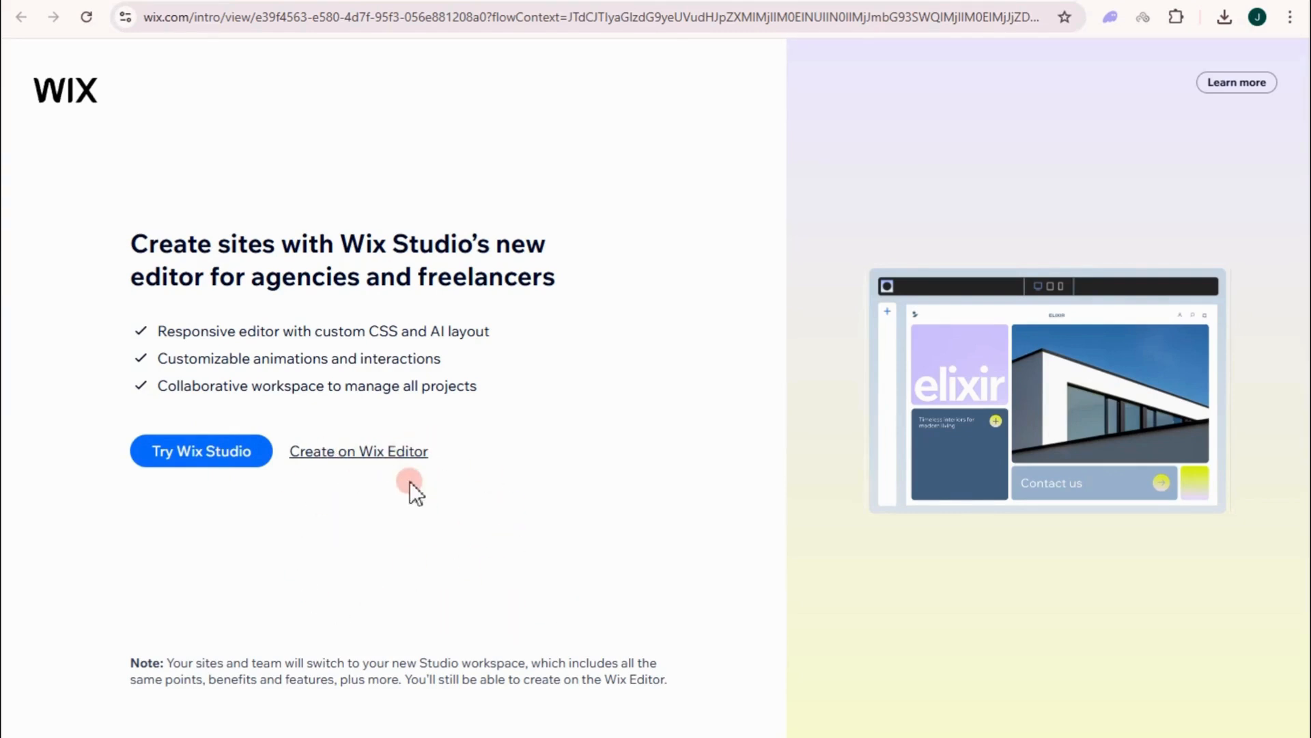
{"action": "left_click", "coordinate": [399, 456]}
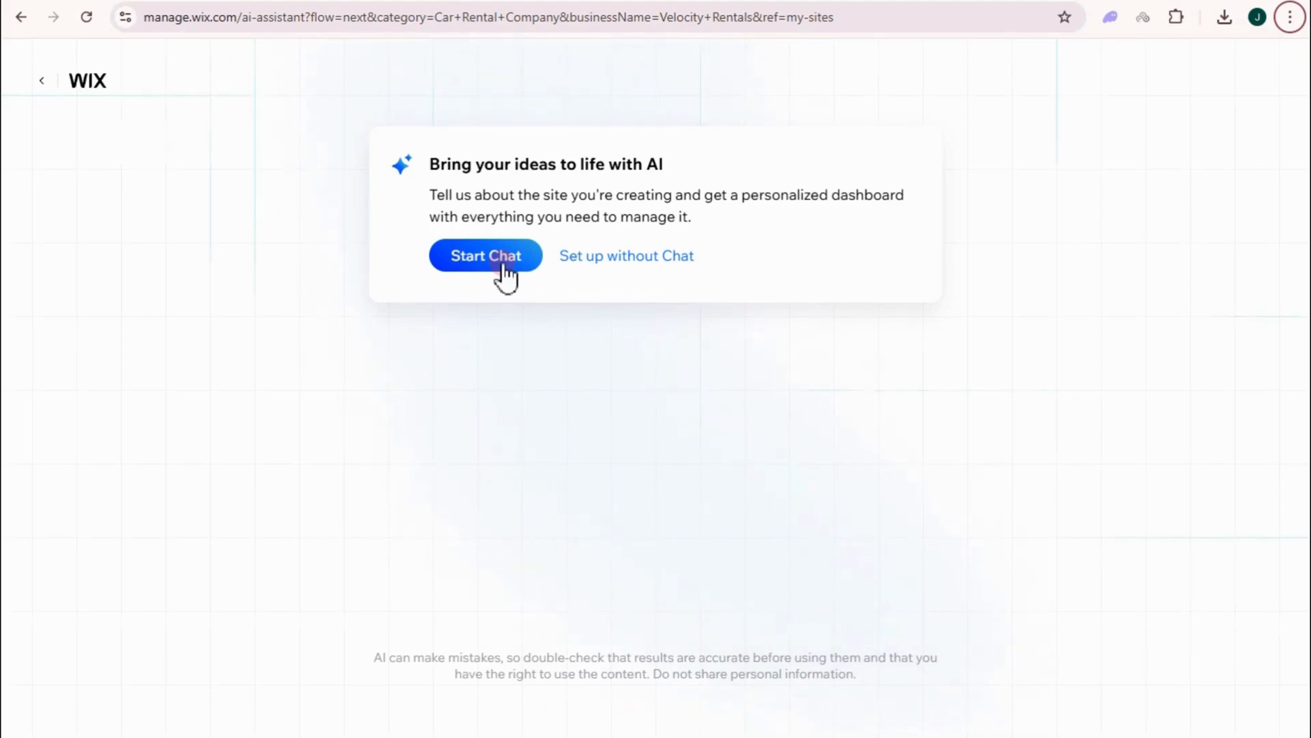
{"action": "left_click", "coordinate": [615, 261]}
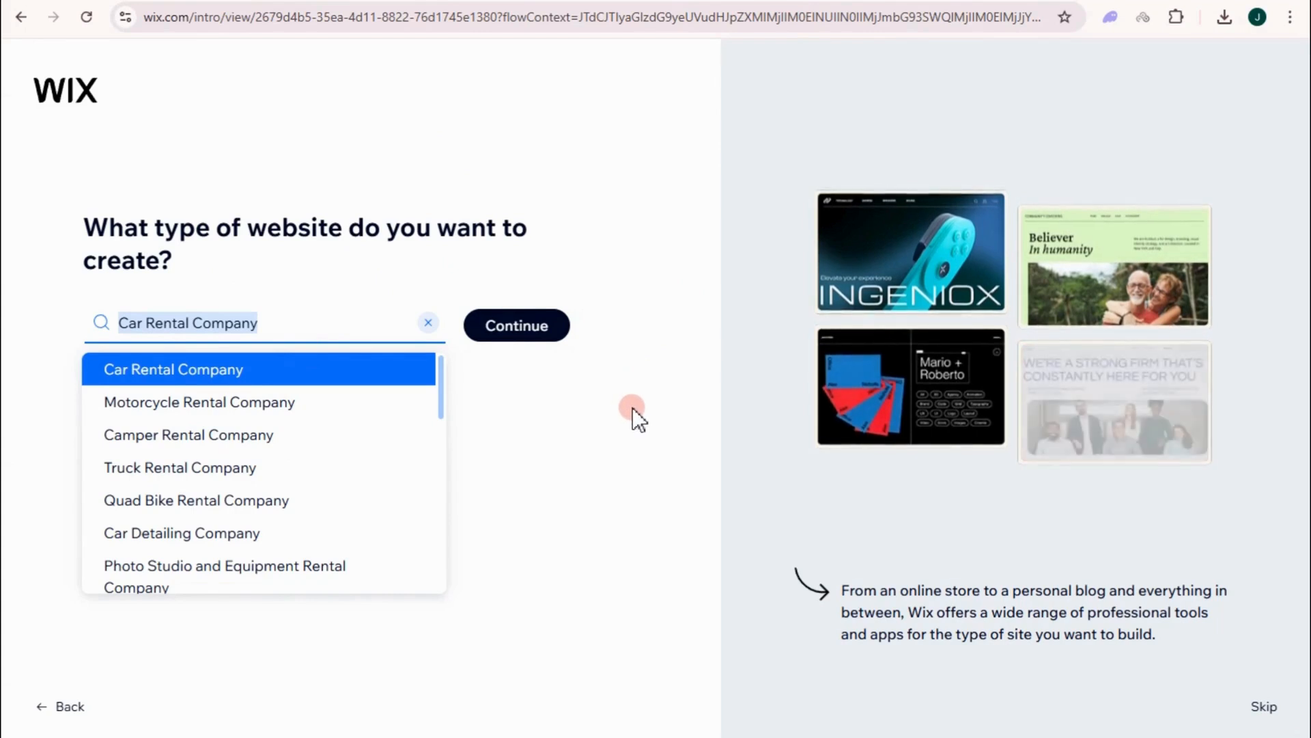
Set the type of website to Event and continue the setup
{"action": "type", "text": "Event"}
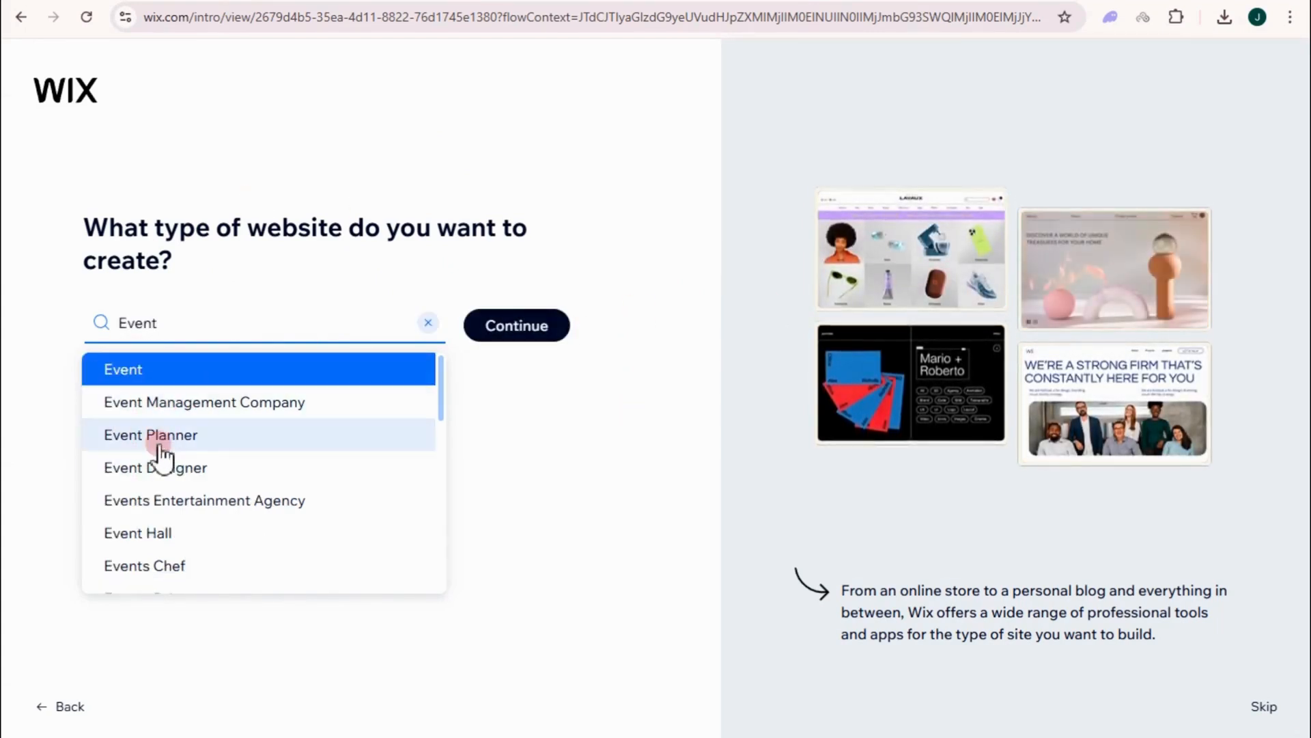
{"action": "scroll", "coordinate": [222, 519], "scroll_direction": "down", "scroll_amount": 3}
{"action": "scroll", "coordinate": [219, 515], "scroll_direction": "down", "scroll_amount": 3}
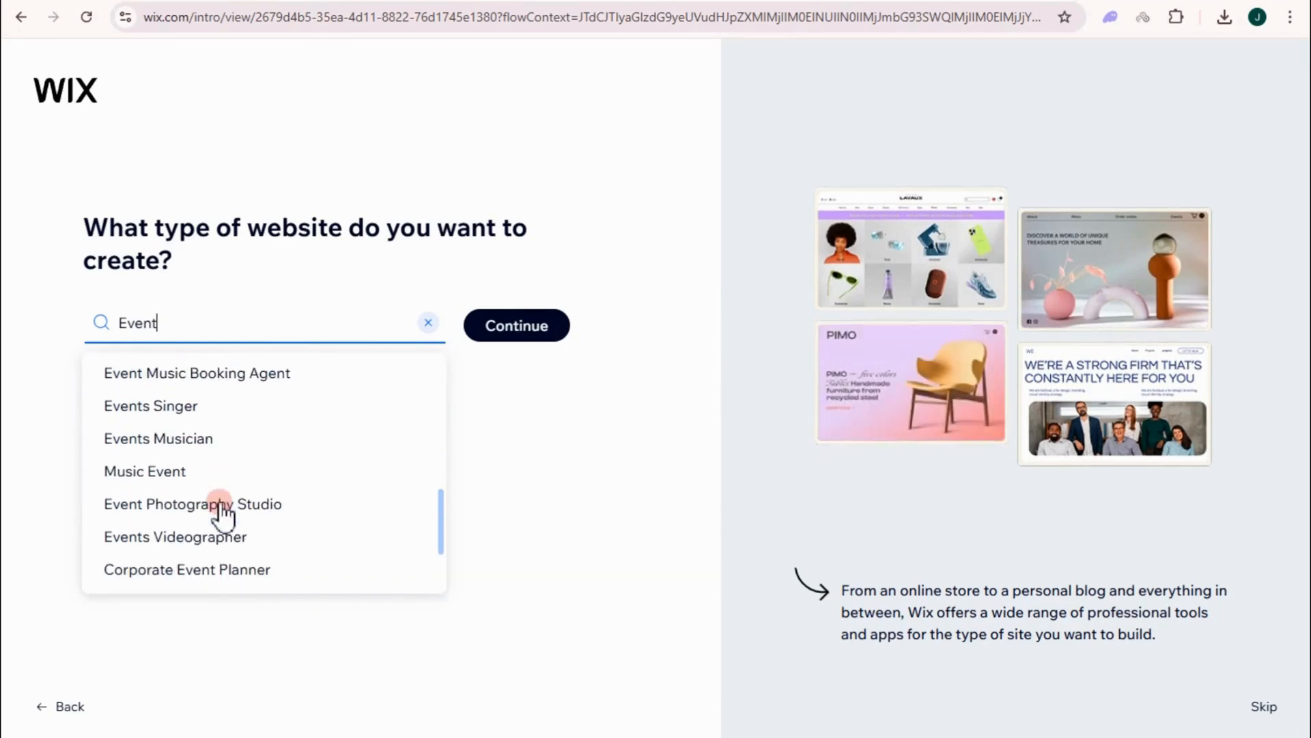
{"action": "scroll", "coordinate": [184, 474], "scroll_direction": "down", "scroll_amount": 1}
{"action": "scroll", "coordinate": [205, 547], "scroll_direction": "down", "scroll_amount": 1}
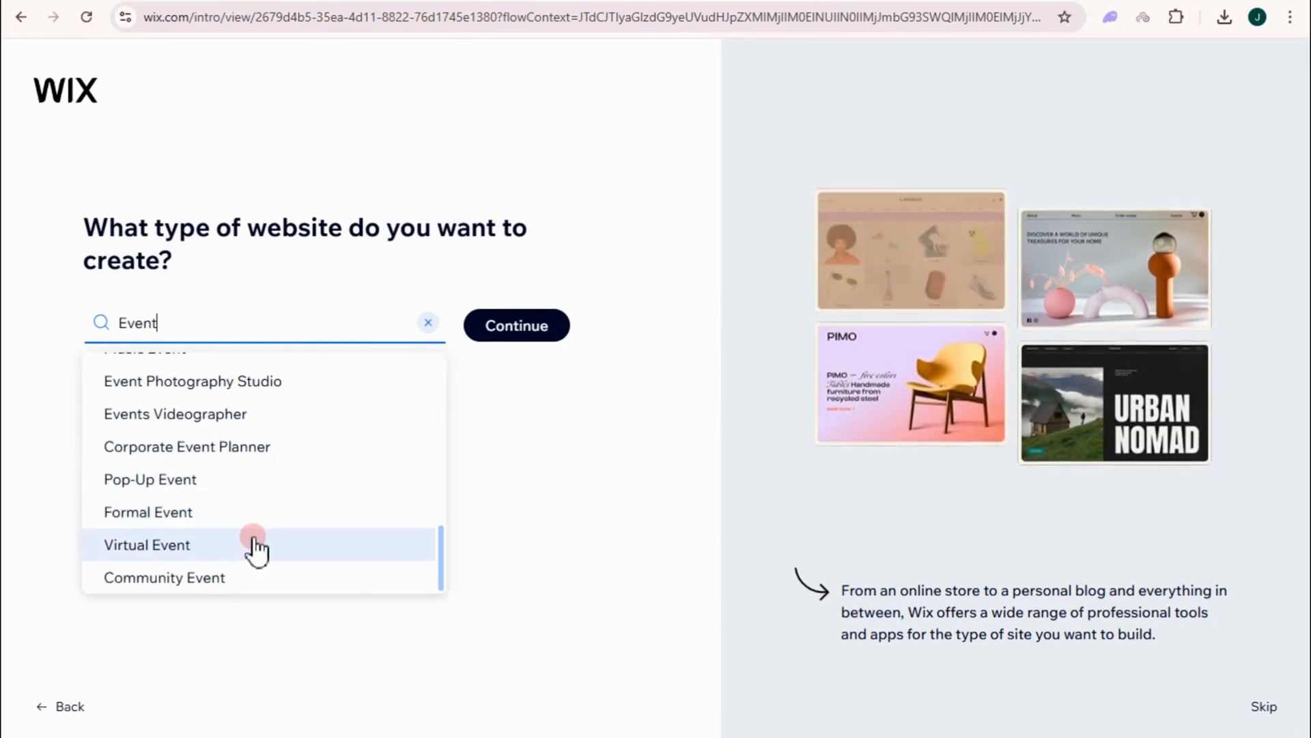
{"action": "scroll", "coordinate": [191, 486], "scroll_direction": "up", "scroll_amount": 8}
{"action": "left_click", "coordinate": [148, 381]}
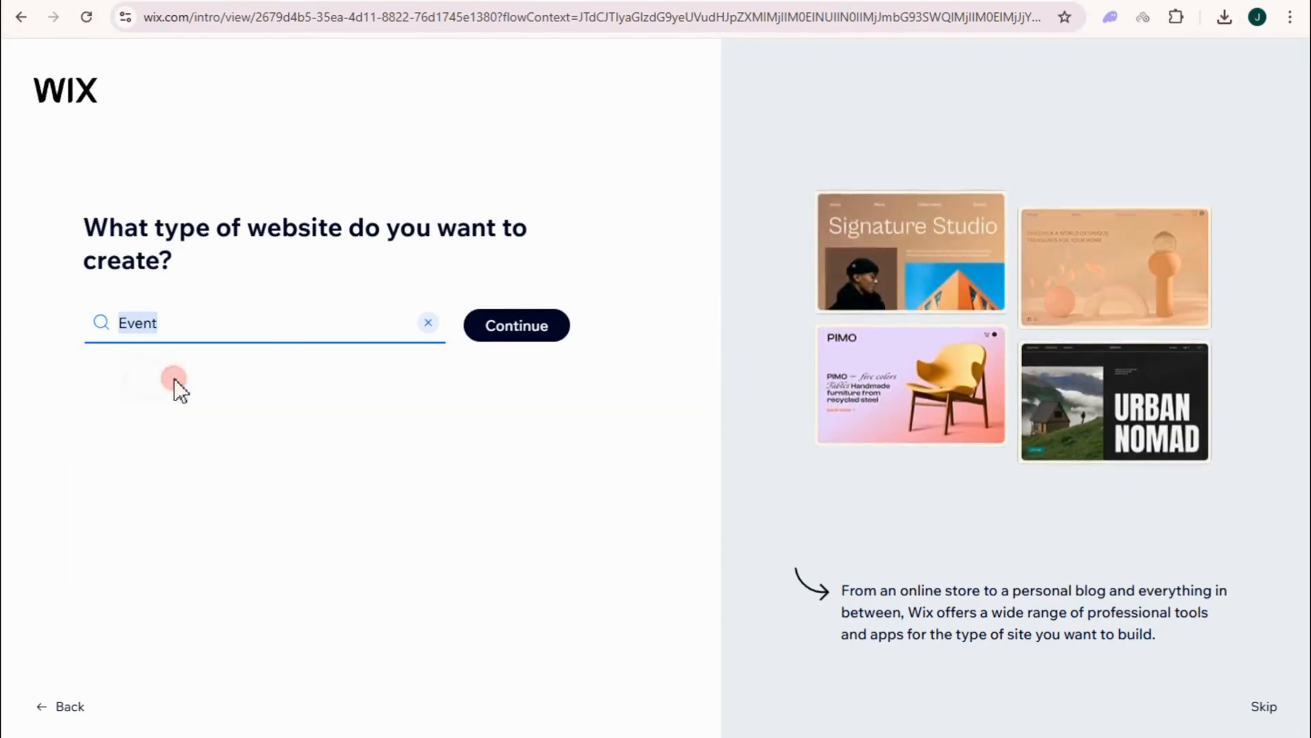
{"action": "left_click", "coordinate": [493, 351]}
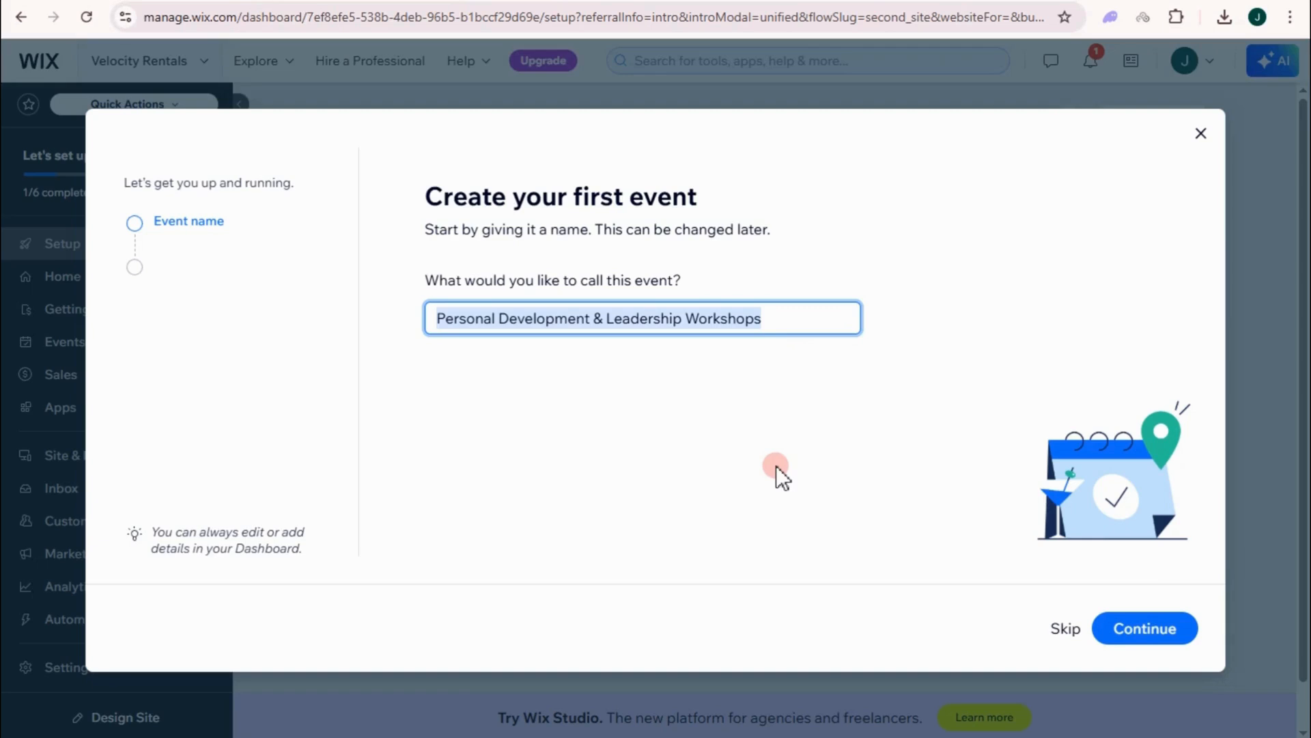
Name the first event "Personal Development & Leadership Workshops" and make it a Registration only event
{"action": "left_click", "coordinate": [1128, 627]}
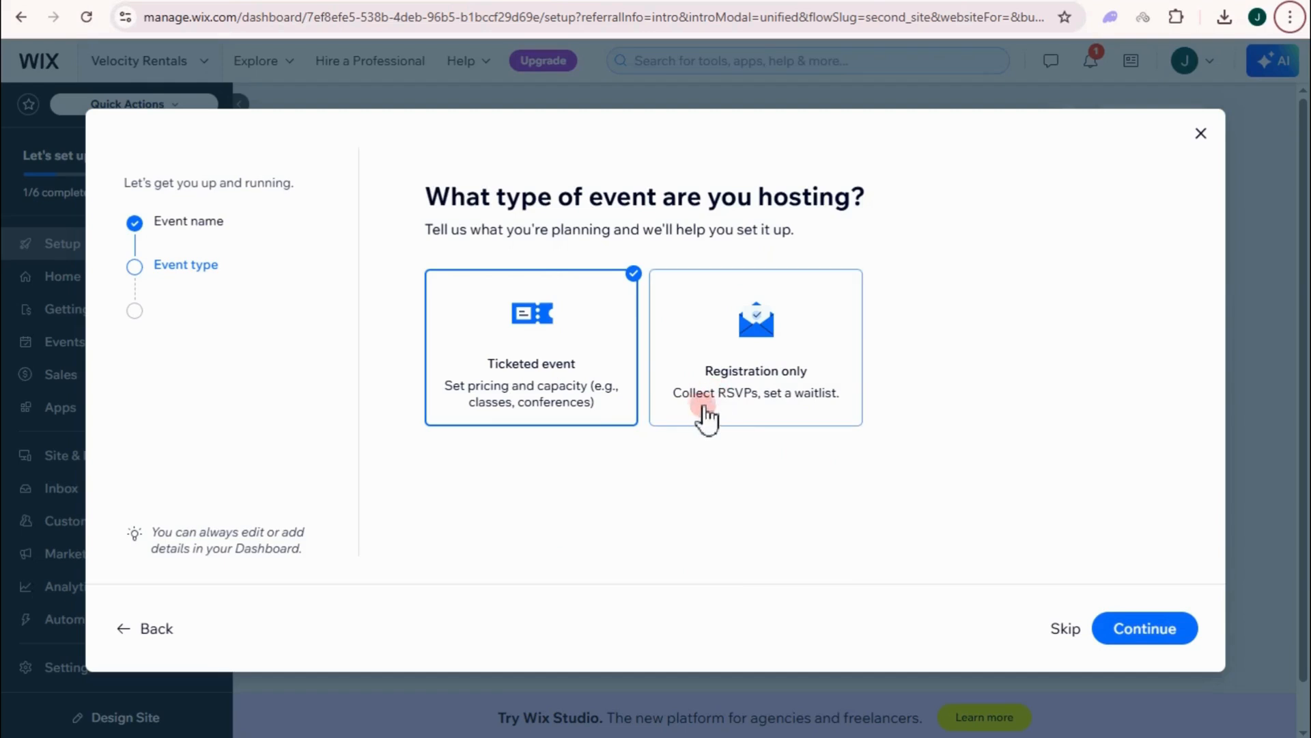
{"action": "left_click", "coordinate": [794, 345]}
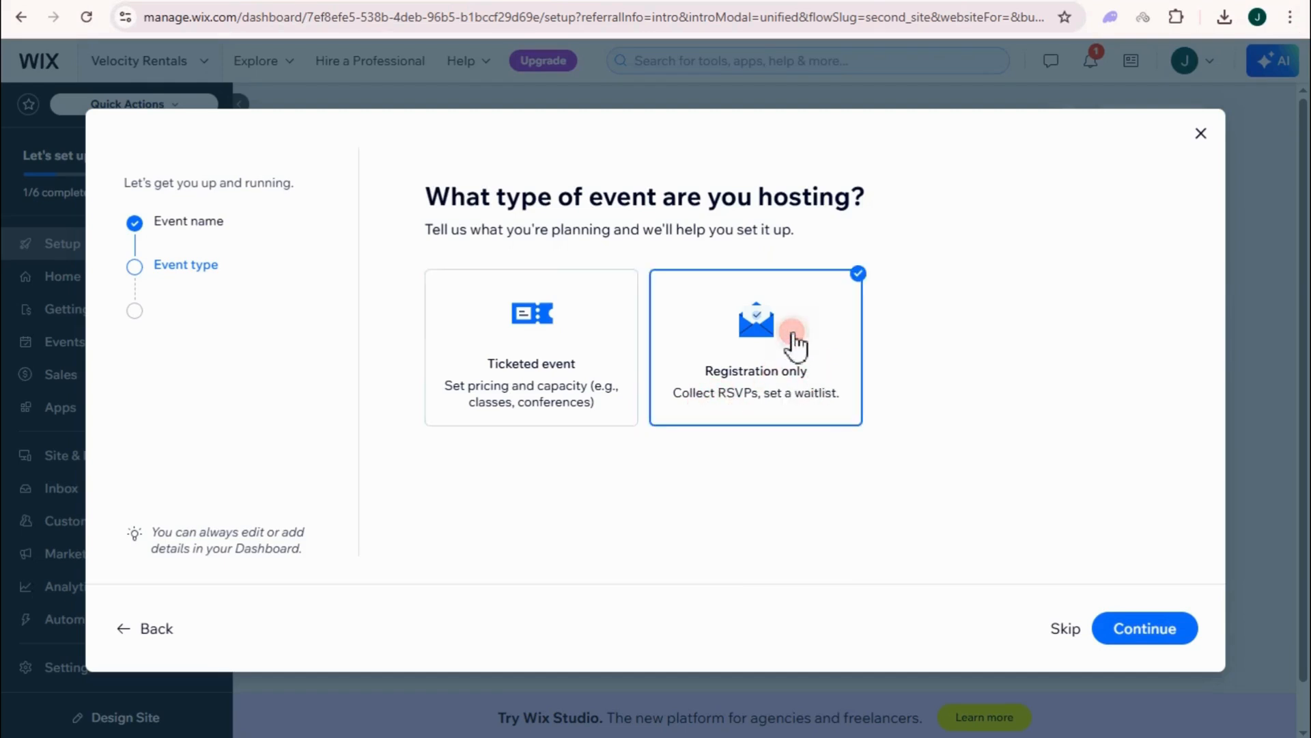
{"action": "left_click", "coordinate": [1124, 631]}
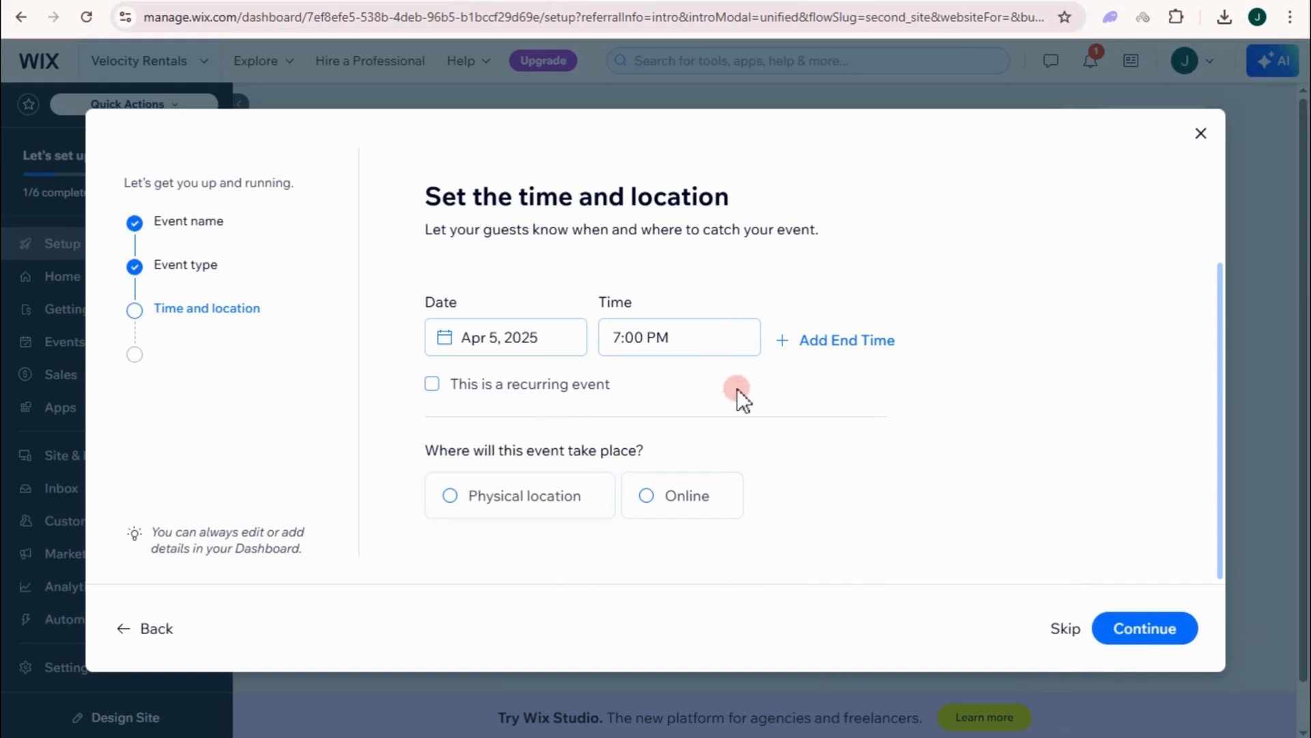
Skip the time and location, add the Event schedule and Email marketing tools, and continue to the dashboard
{"action": "left_click", "coordinate": [1066, 630]}
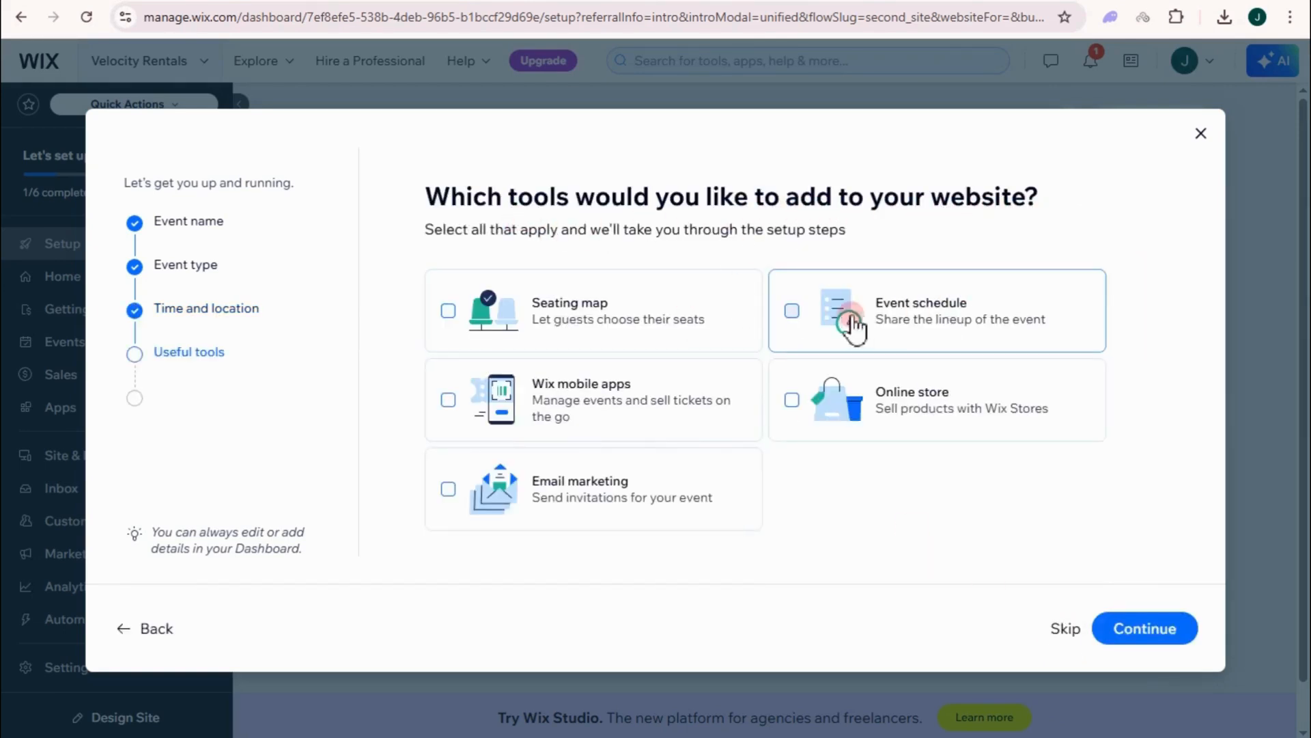
{"action": "left_click", "coordinate": [793, 311]}
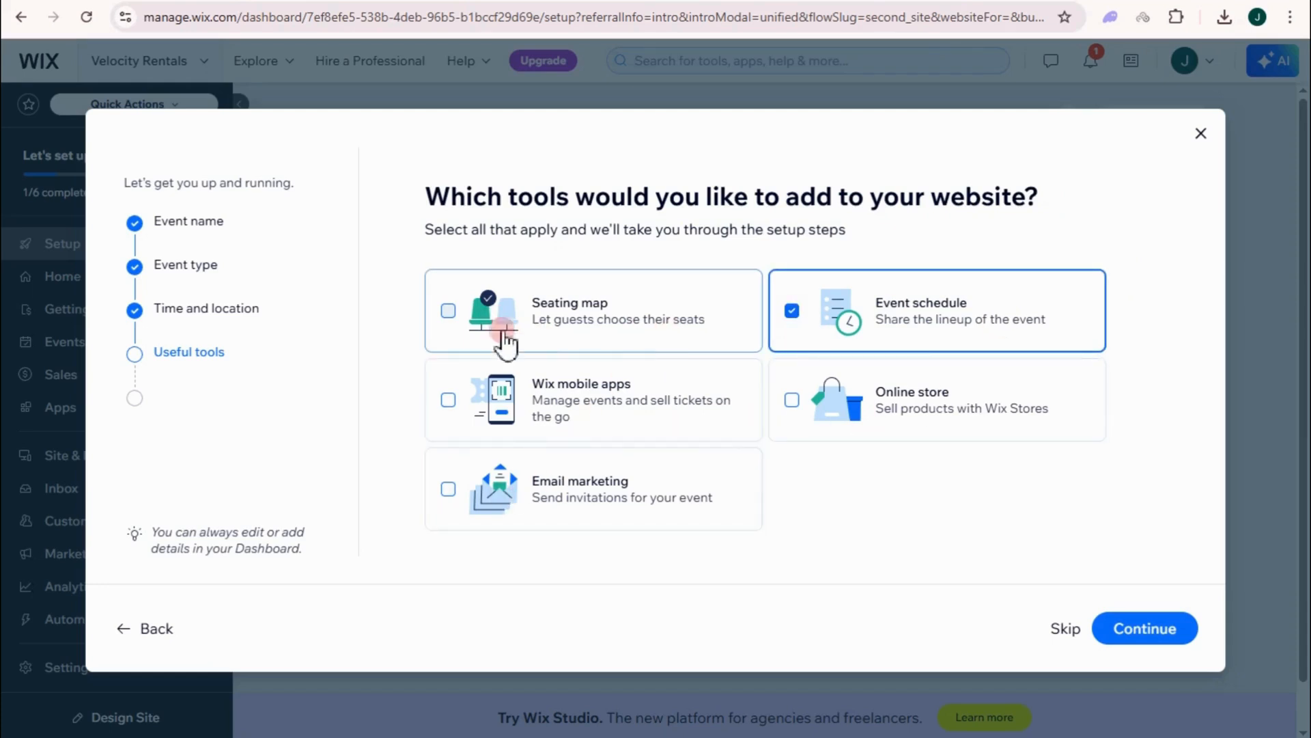
{"action": "left_click", "coordinate": [470, 502]}
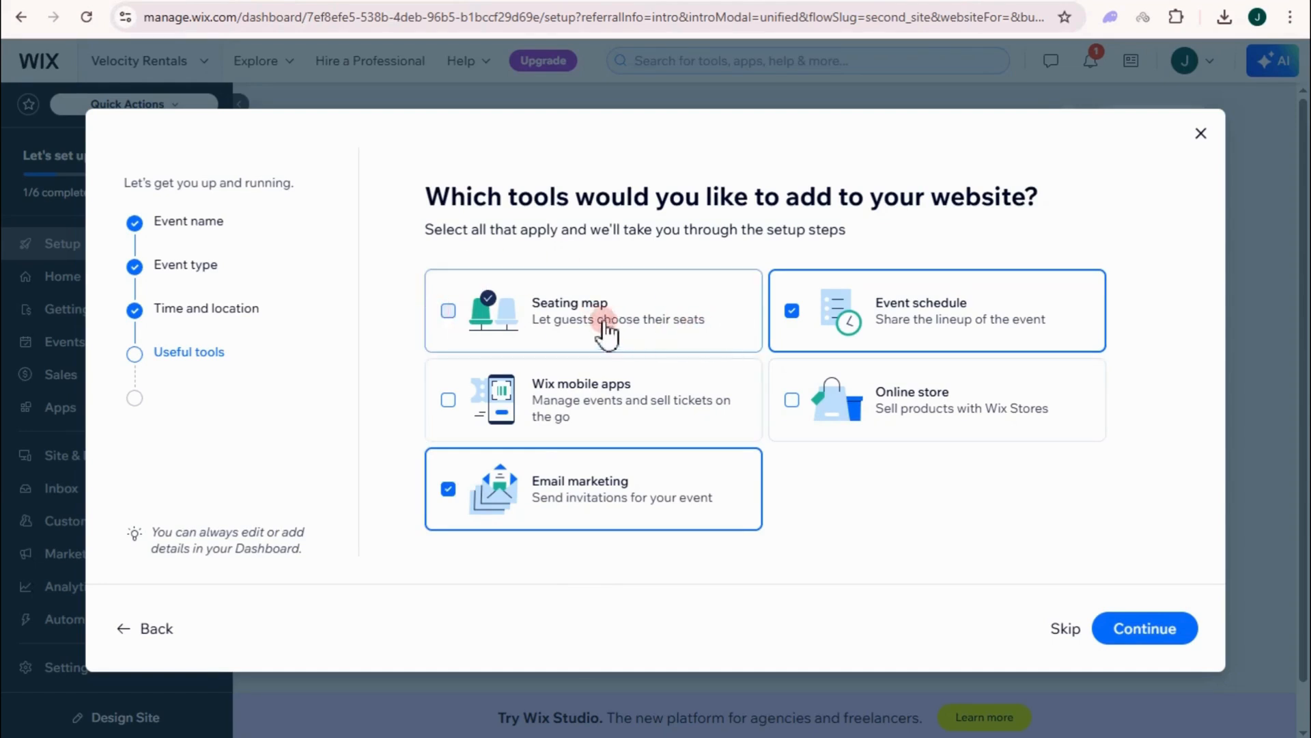
{"action": "left_click", "coordinate": [1148, 633]}
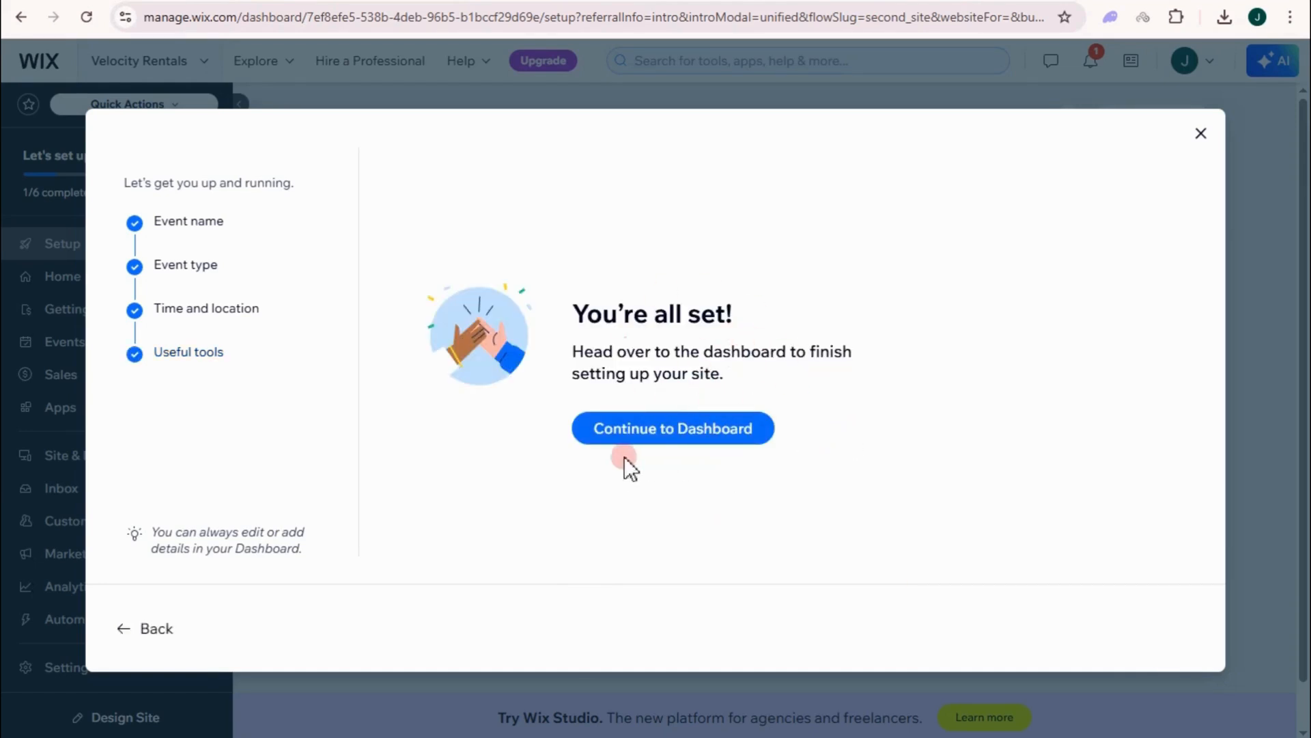
{"action": "left_click", "coordinate": [648, 441]}
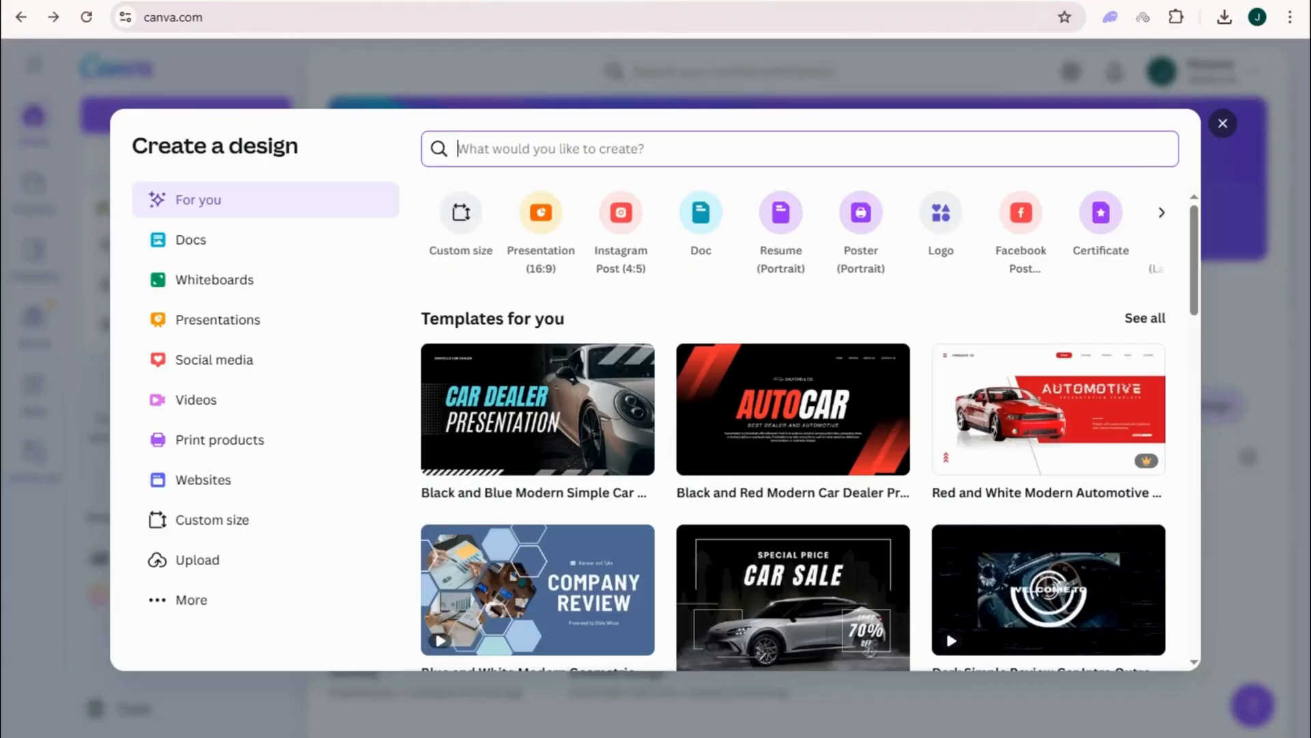
{"action": "left_click", "coordinate": [717, 222]}
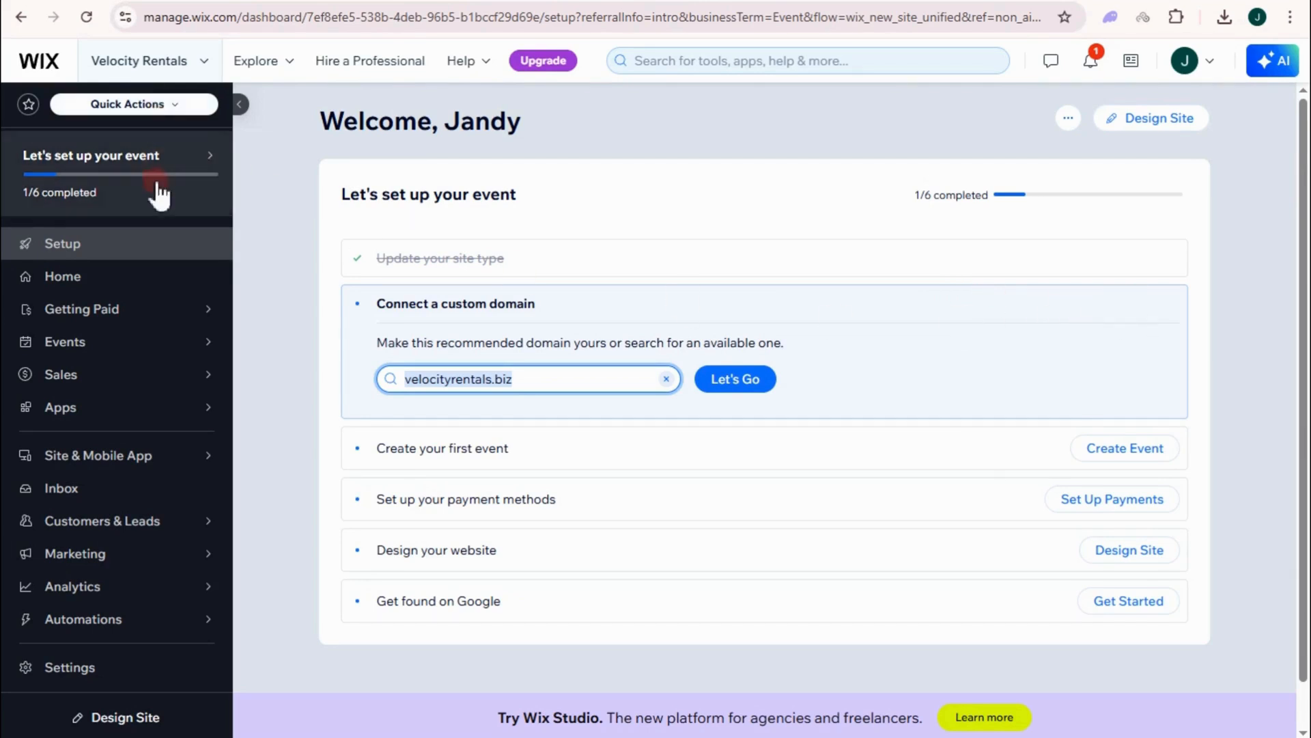
{"action": "mouse_move", "coordinate": [152, 188]}
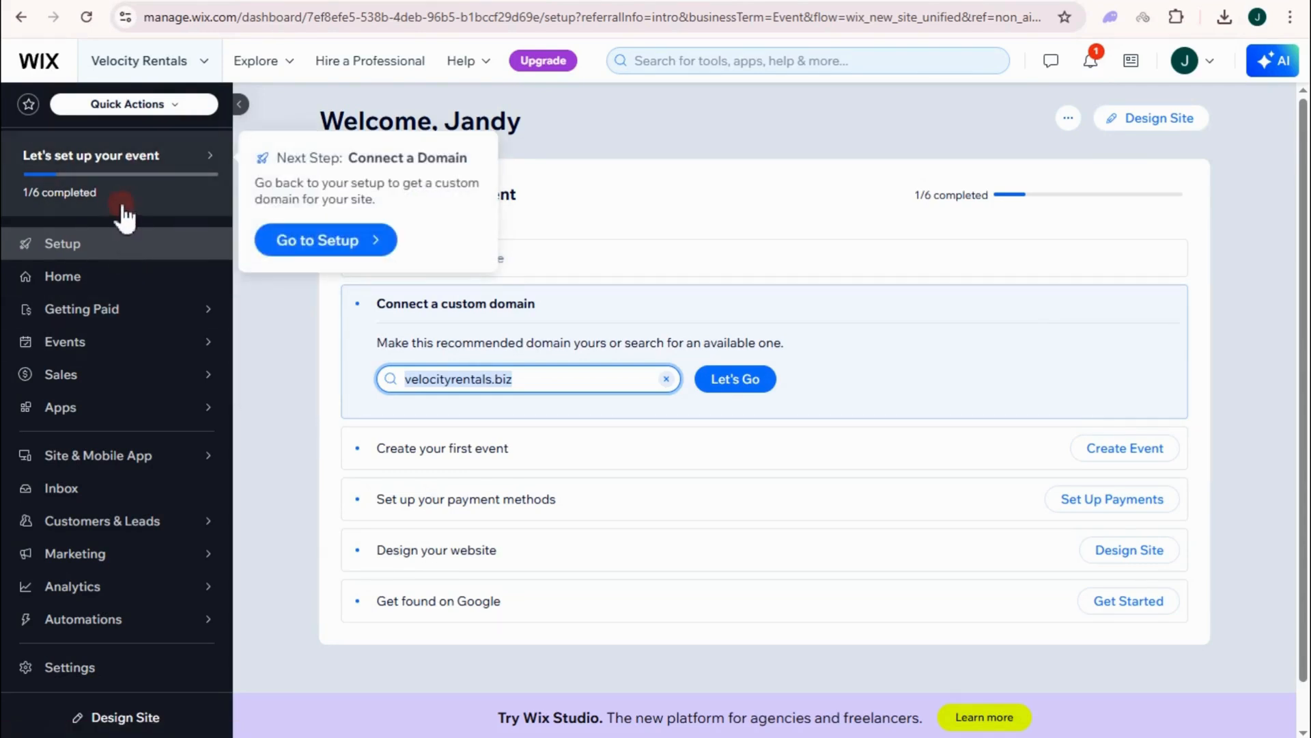
{"action": "mouse_move", "coordinate": [109, 360]}
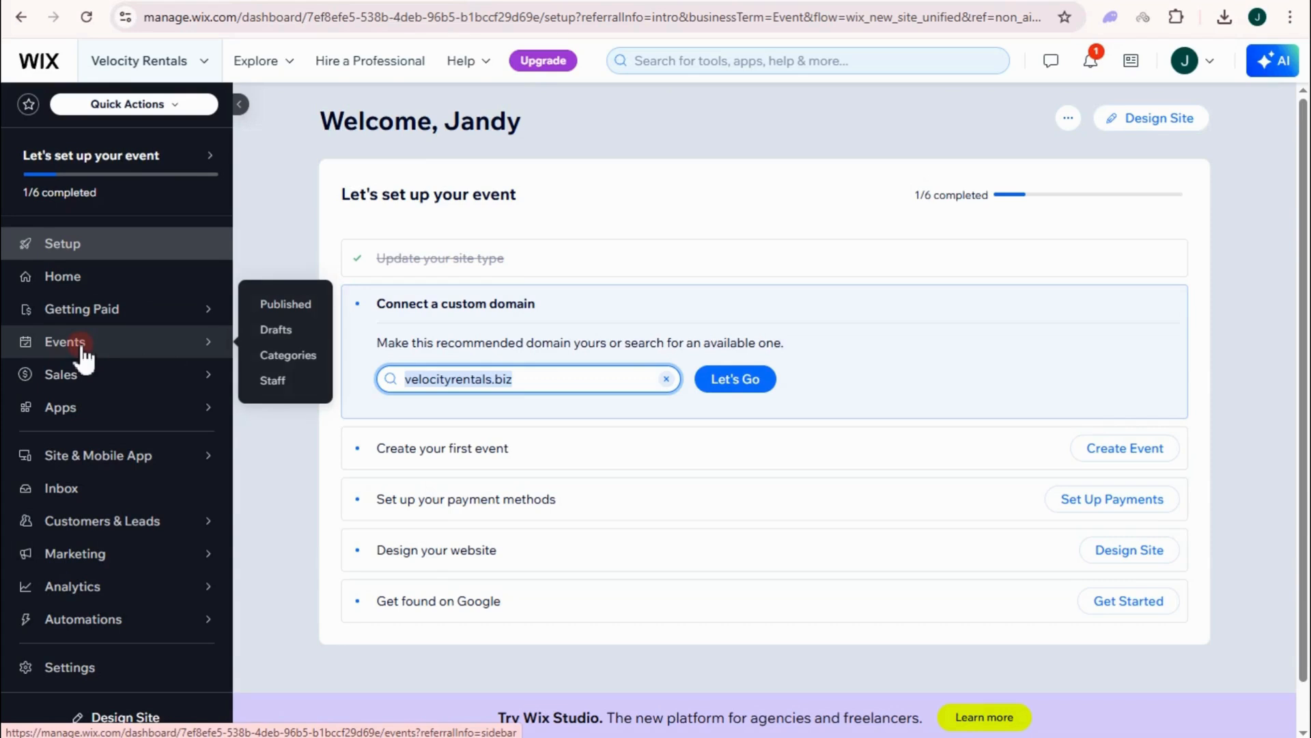
Search the App Market for "event" and open the installed Wix Events & Tickets app
{"action": "mouse_move", "coordinate": [99, 414]}
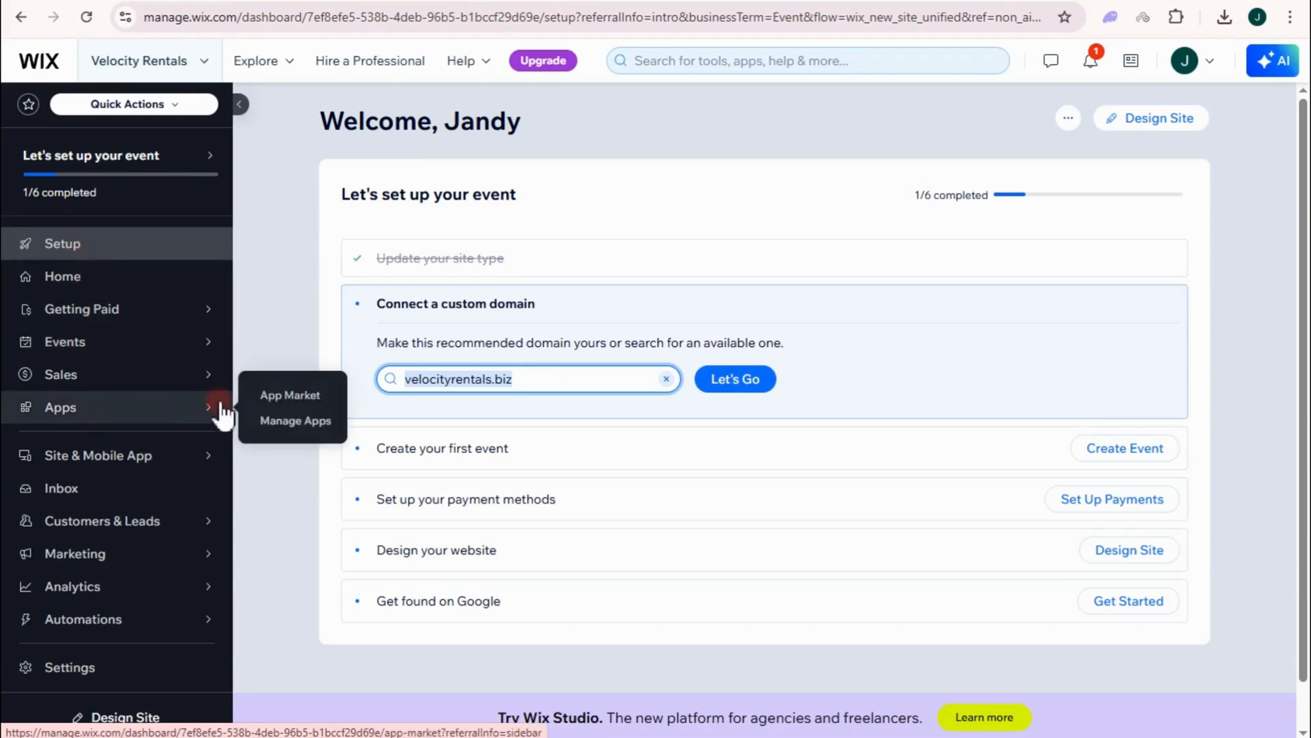
{"action": "left_click", "coordinate": [286, 395]}
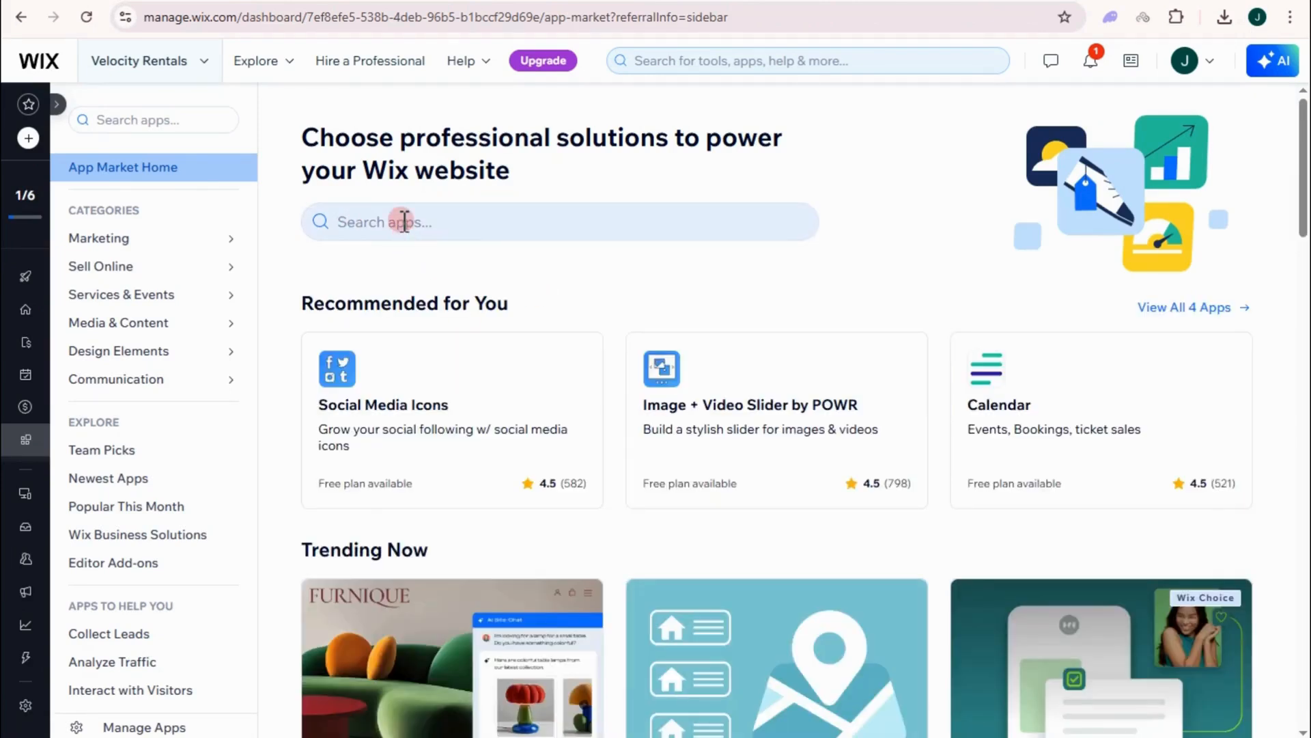
{"action": "left_click", "coordinate": [405, 224]}
{"action": "type", "text": "event"}
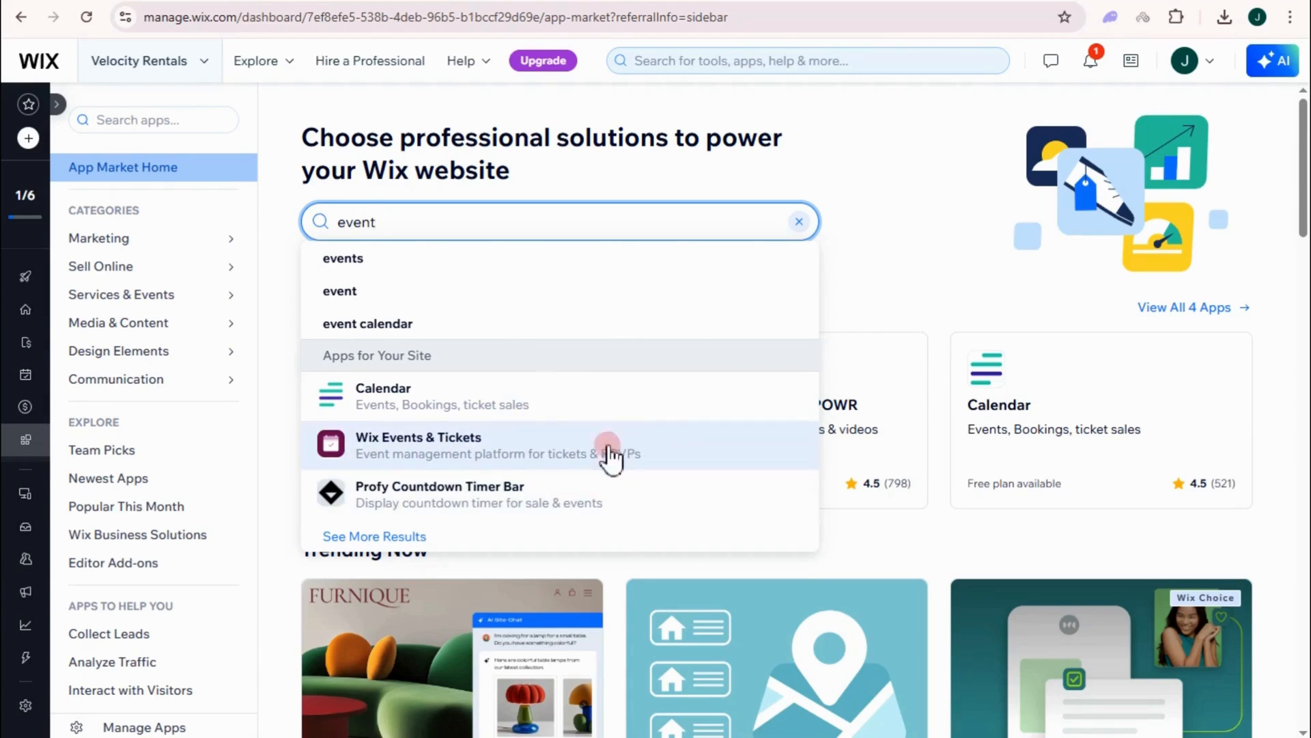
{"action": "left_click", "coordinate": [512, 459]}
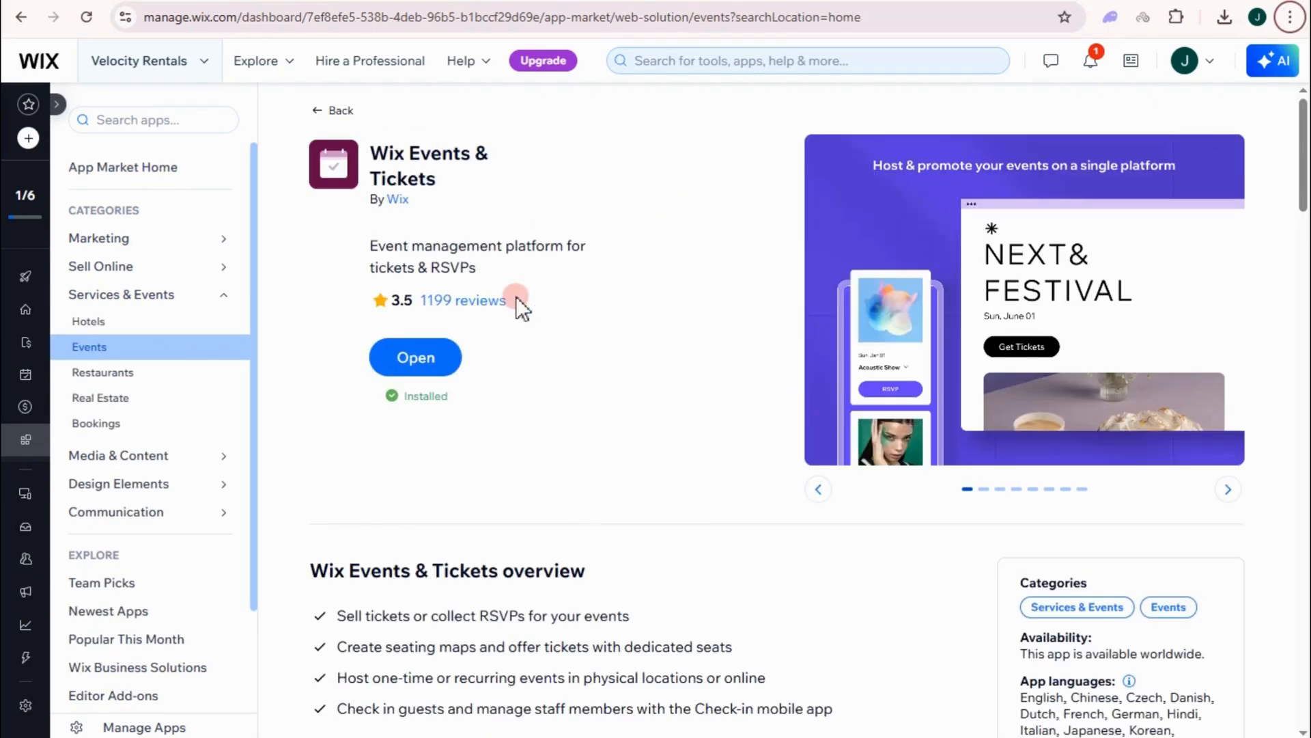
{"action": "left_click", "coordinate": [418, 362]}
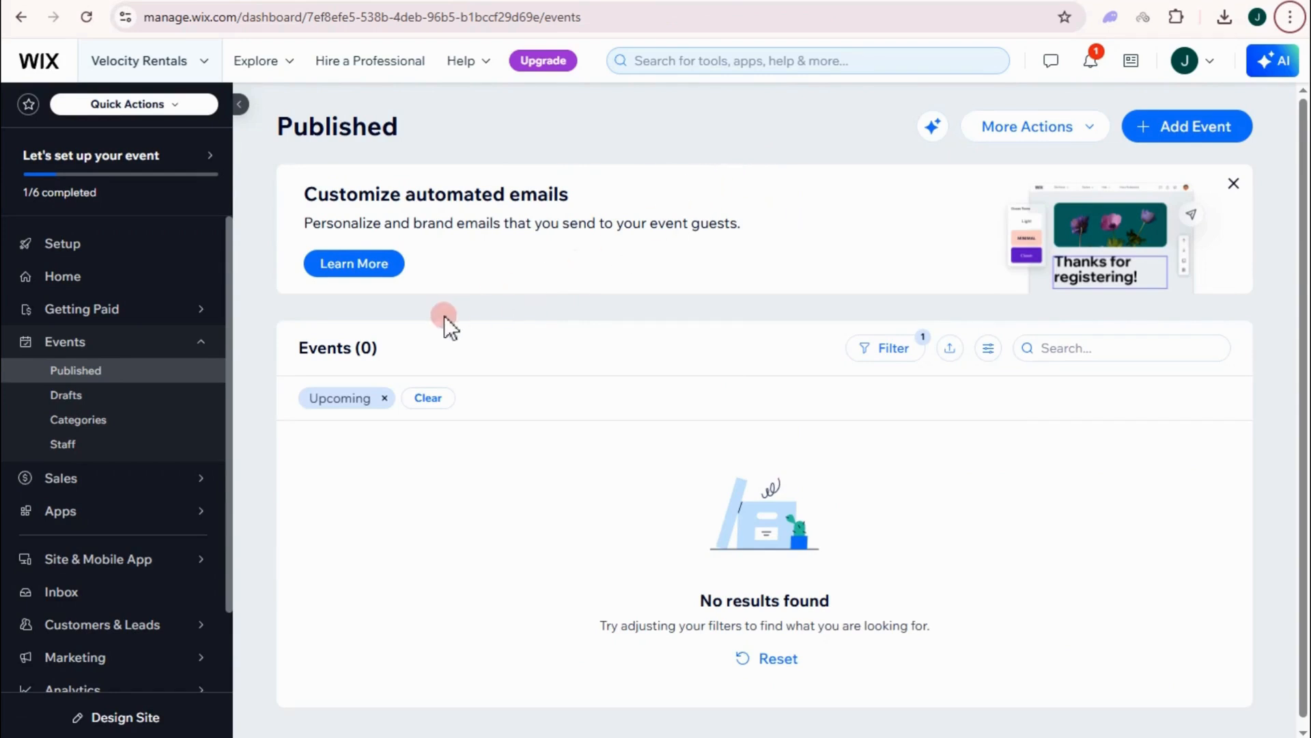
Add a new event of type RSVP and name it "Unlocking Your Leadership Potential"
{"action": "left_click", "coordinate": [1173, 143]}
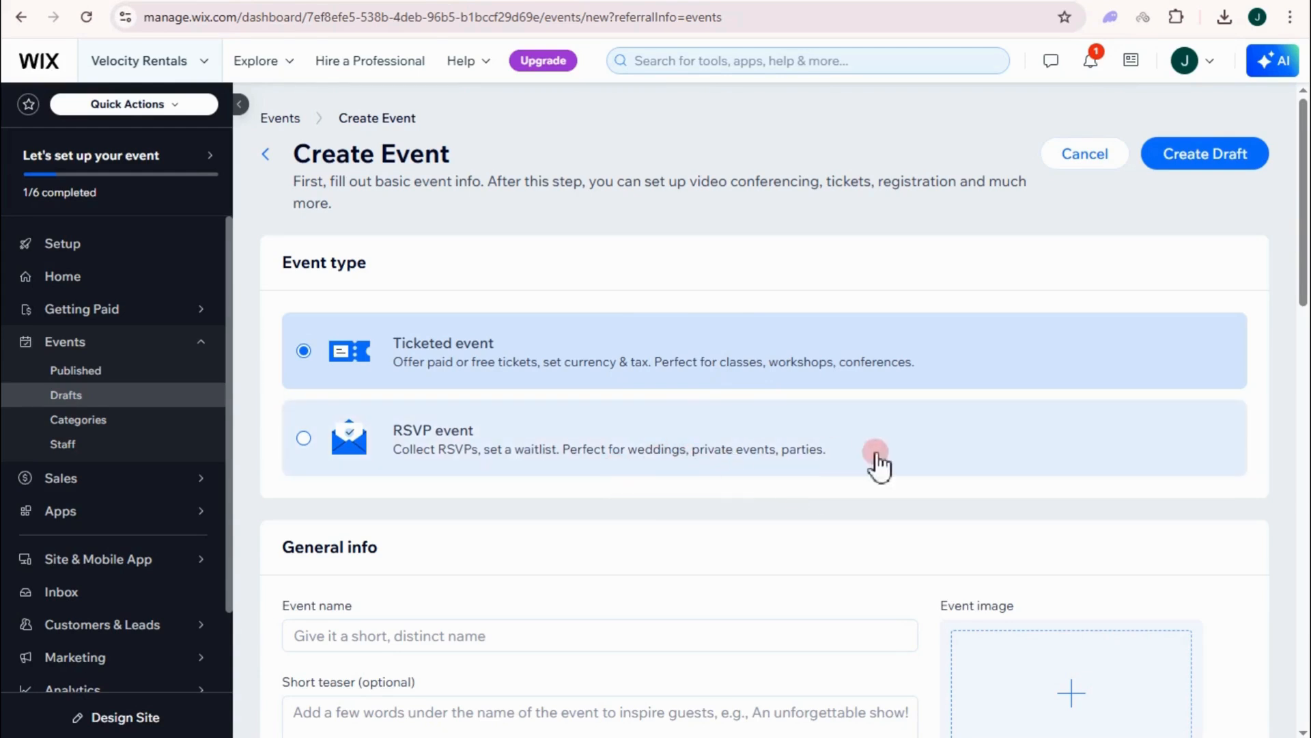
{"action": "left_click", "coordinate": [311, 448]}
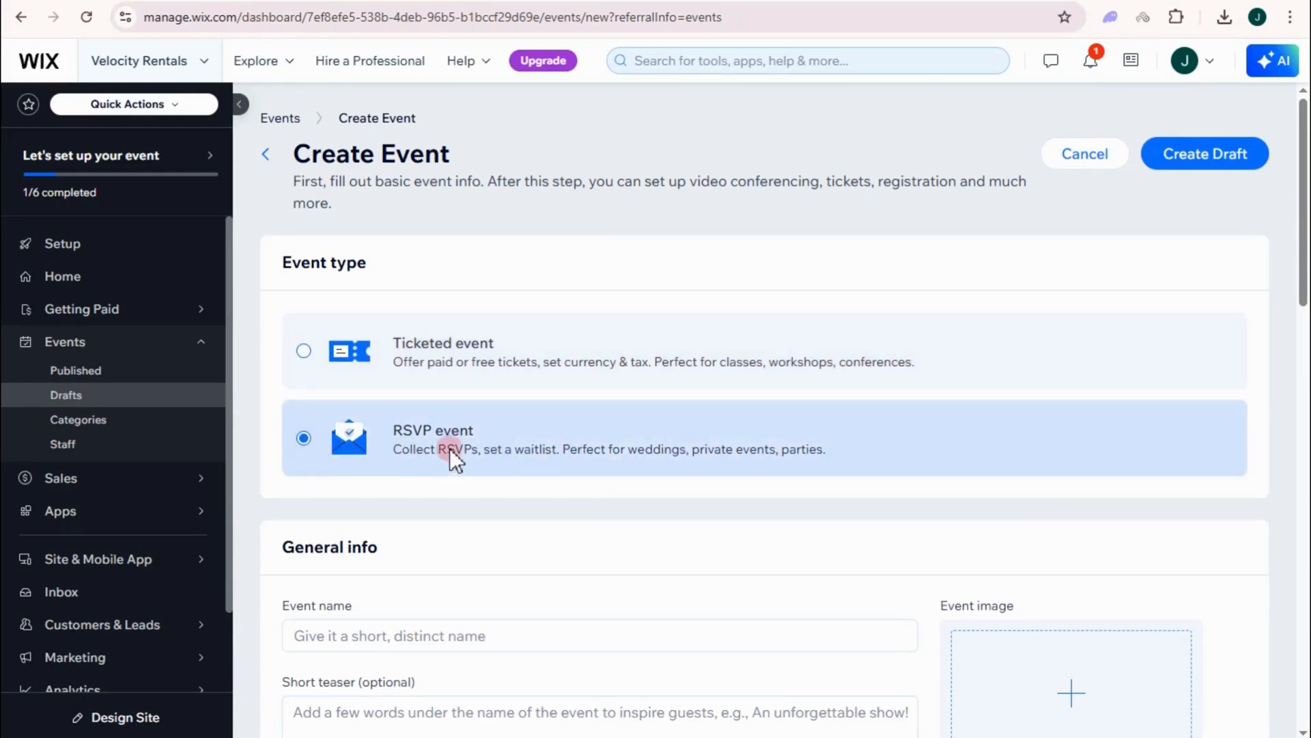
{"action": "scroll", "coordinate": [424, 468], "scroll_direction": "down", "scroll_amount": 5}
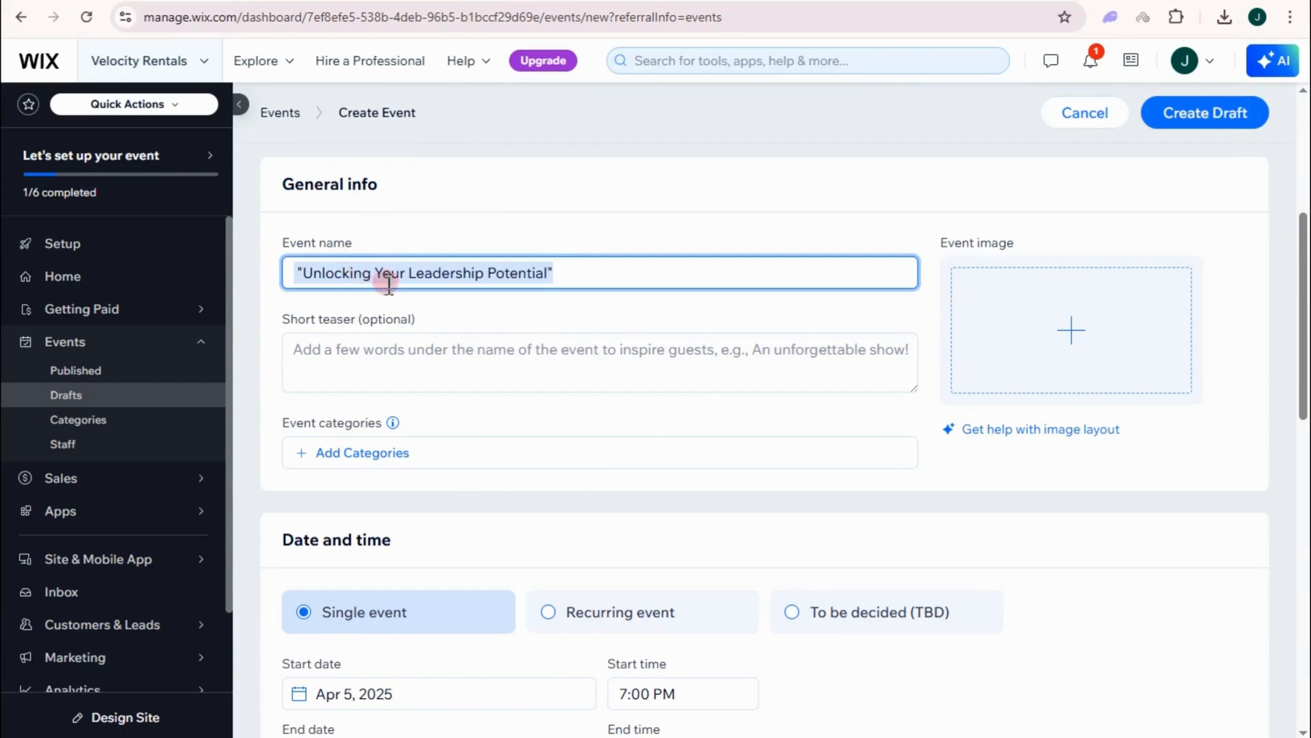
Enter the event's short teaser as "Leadership skills, team management, communication strategies, decision-making."
{"action": "left_click", "coordinate": [492, 360]}
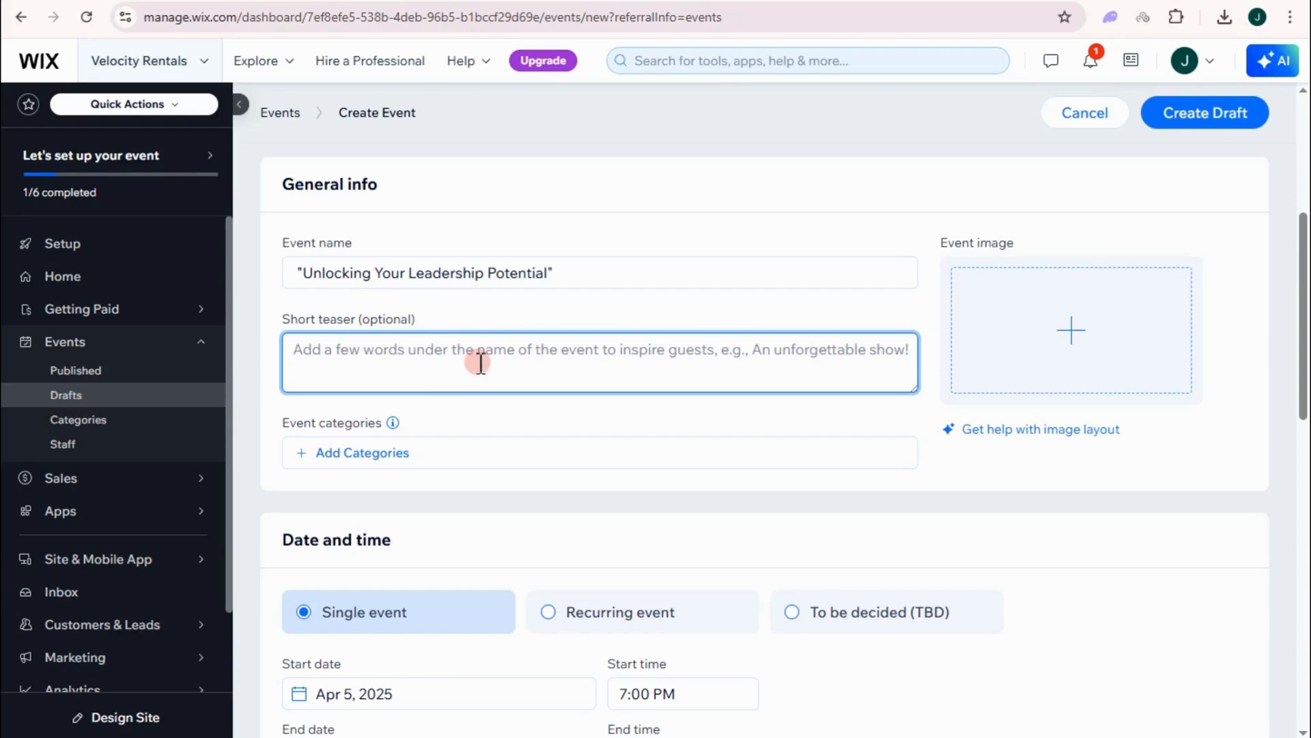
{"action": "type", "text": "Leadership skills, team management, communication strategies, decision-making."}
{"action": "scroll", "coordinate": [478, 369], "scroll_direction": "up", "scroll_amount": 4}
{"action": "scroll", "coordinate": [614, 451], "scroll_direction": "down", "scroll_amount": 3}
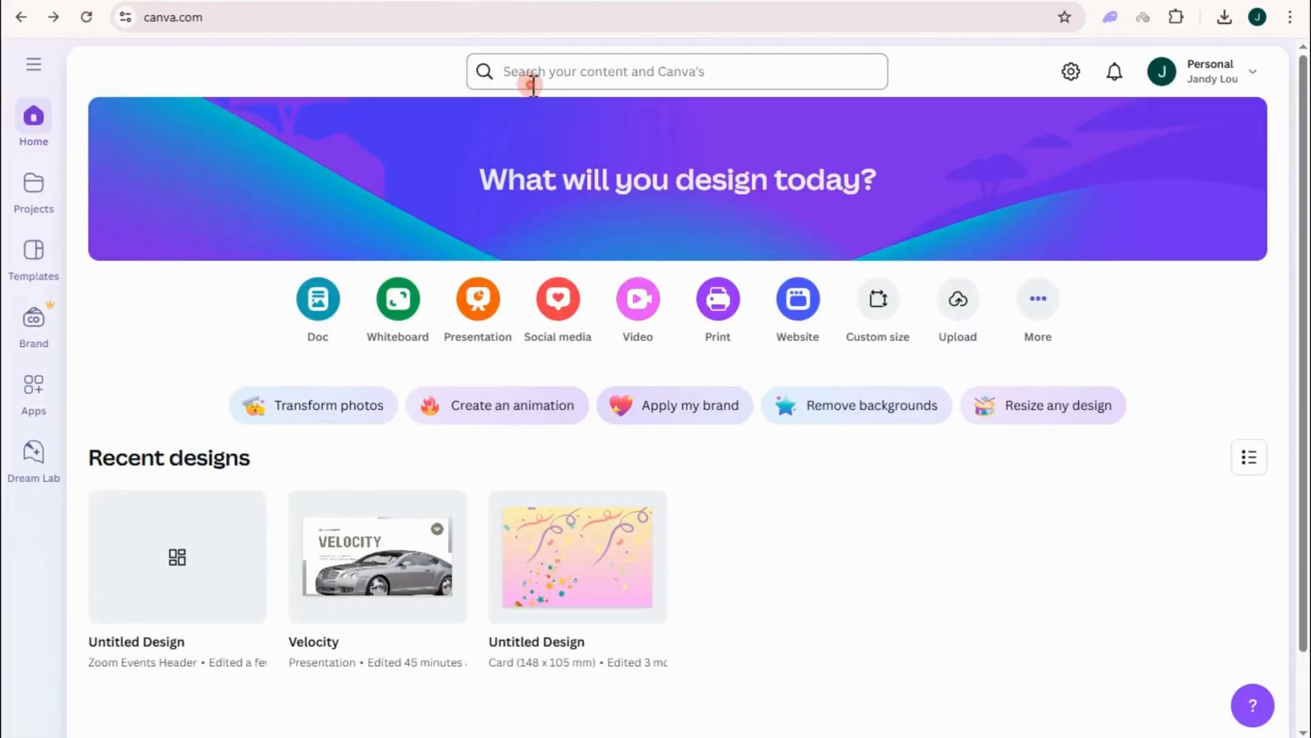
Search Canva for "seminar" and open a seminar template from the results
{"action": "left_click", "coordinate": [534, 83]}
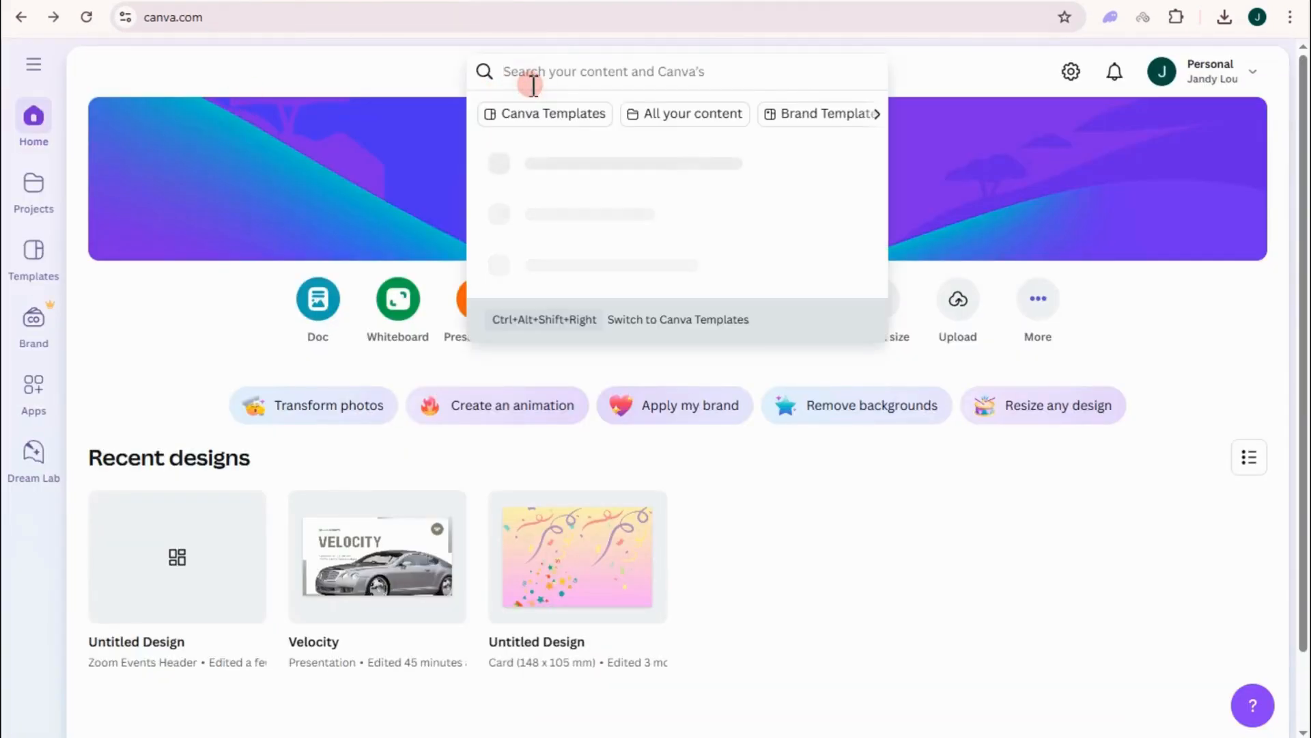
{"action": "type", "text": "semina"}
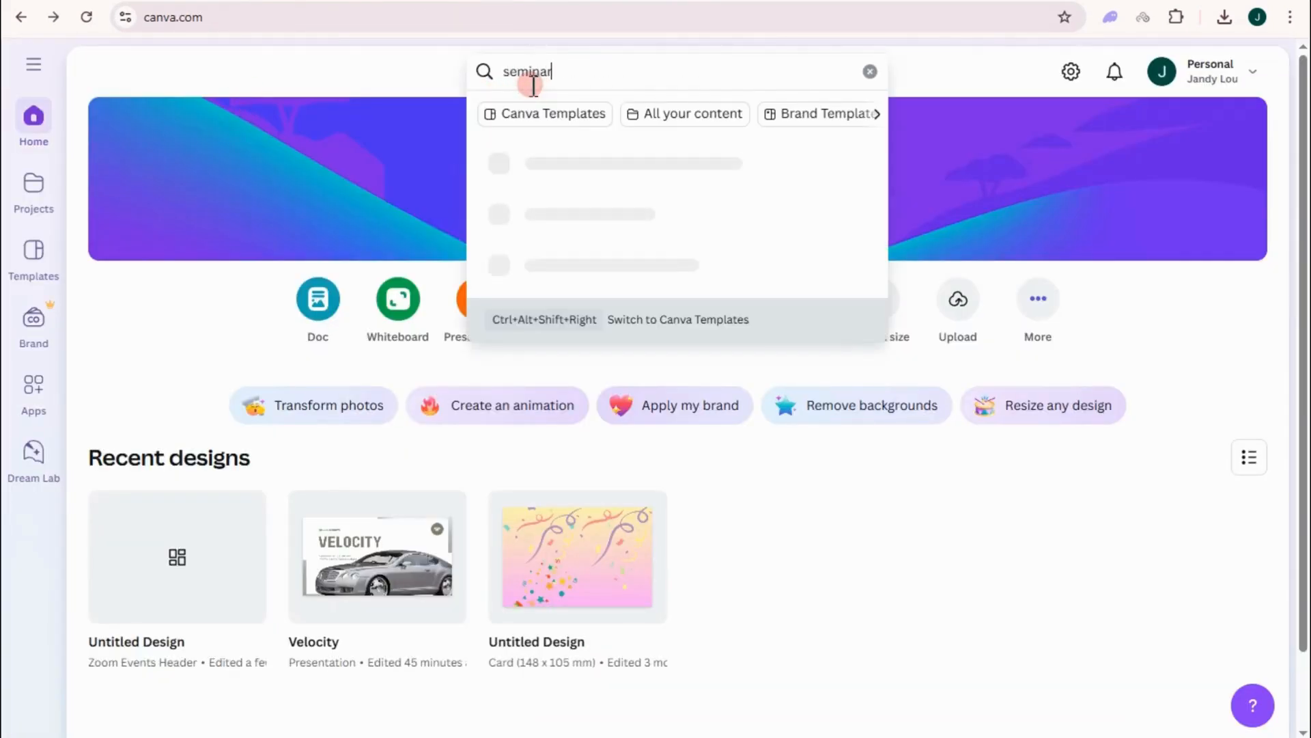
{"action": "type", "text": "r"}
{"action": "key", "text": "Return"}
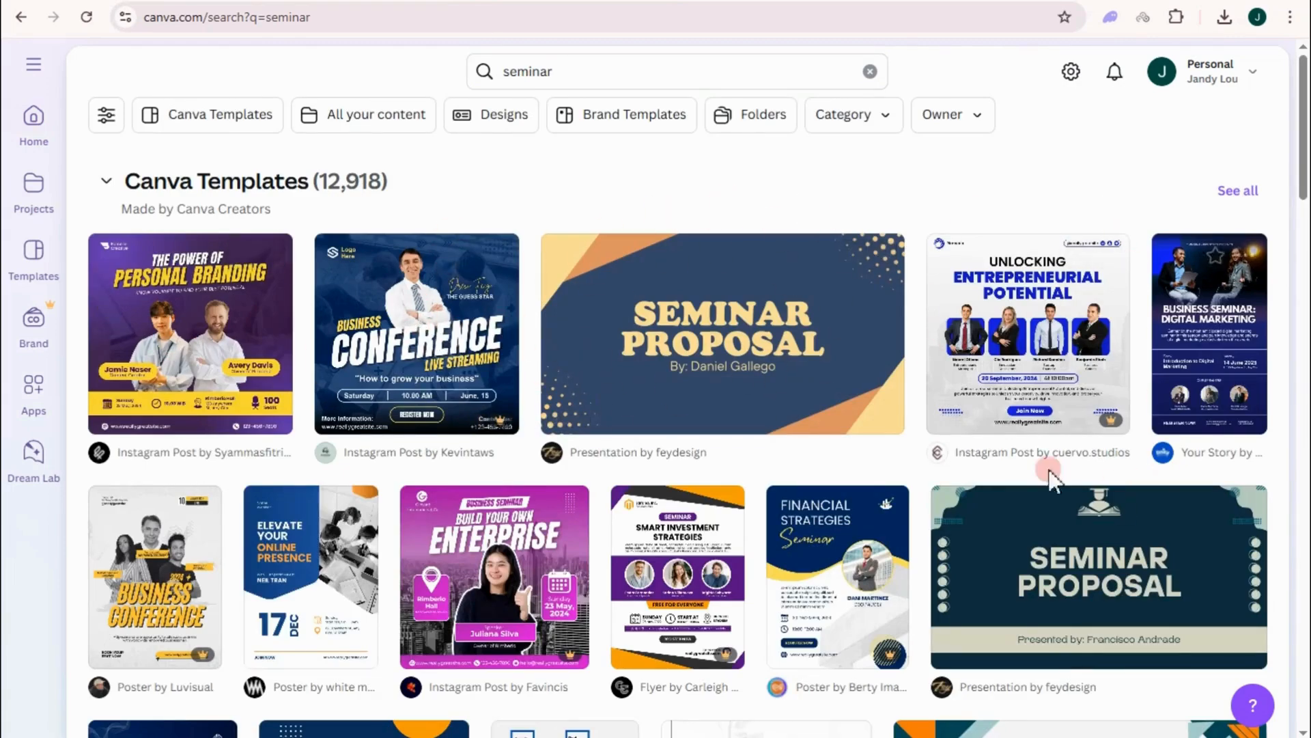
{"action": "scroll", "coordinate": [457, 212], "scroll_direction": "down", "scroll_amount": 4}
{"action": "scroll", "coordinate": [895, 621], "scroll_direction": "down", "scroll_amount": 3}
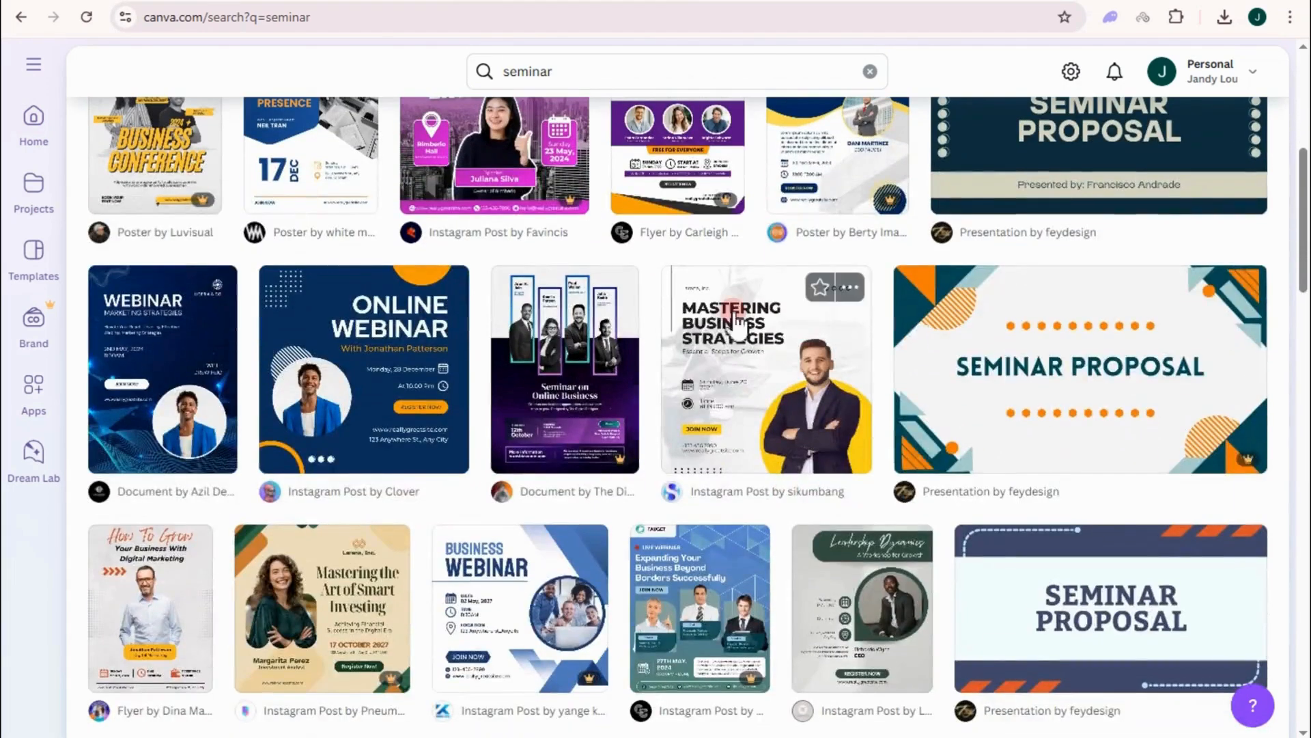
{"action": "left_click", "coordinate": [314, 612]}
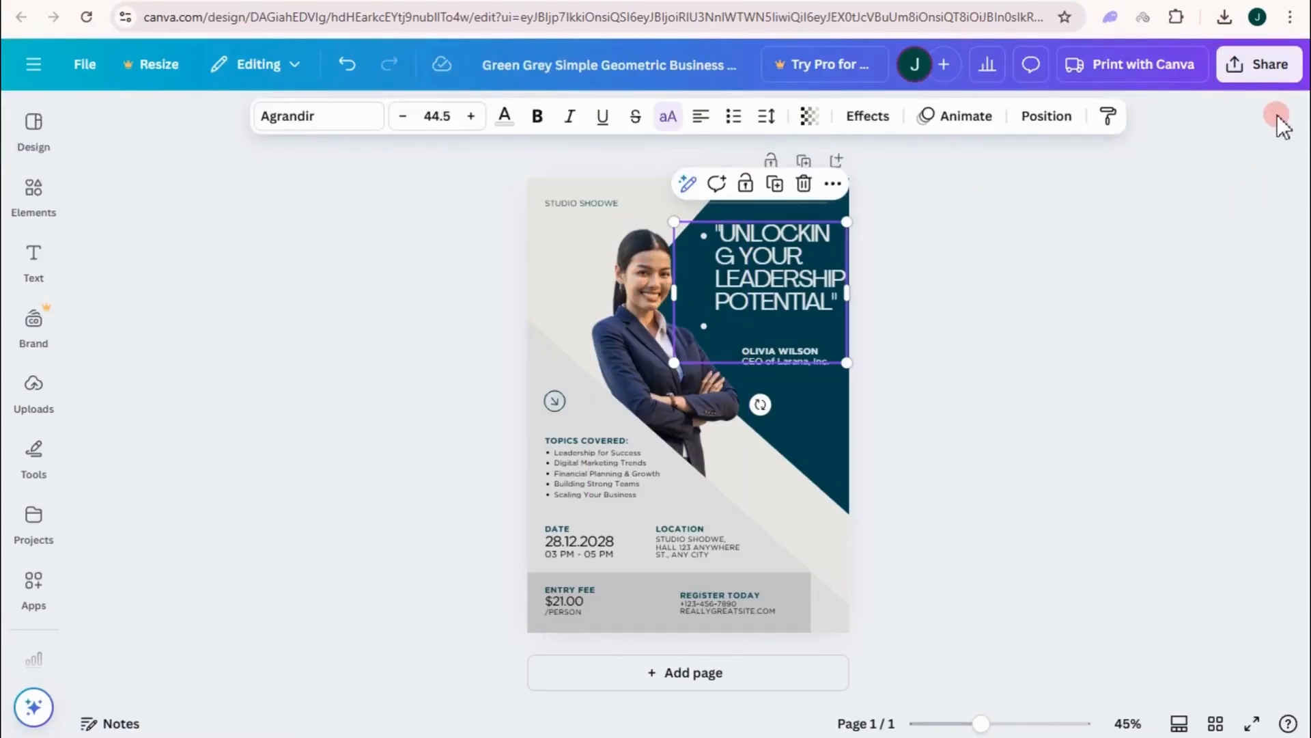
Download the finished "Unlocking Your Leadership Potential" flyer as a PNG file
{"action": "left_click", "coordinate": [1264, 72]}
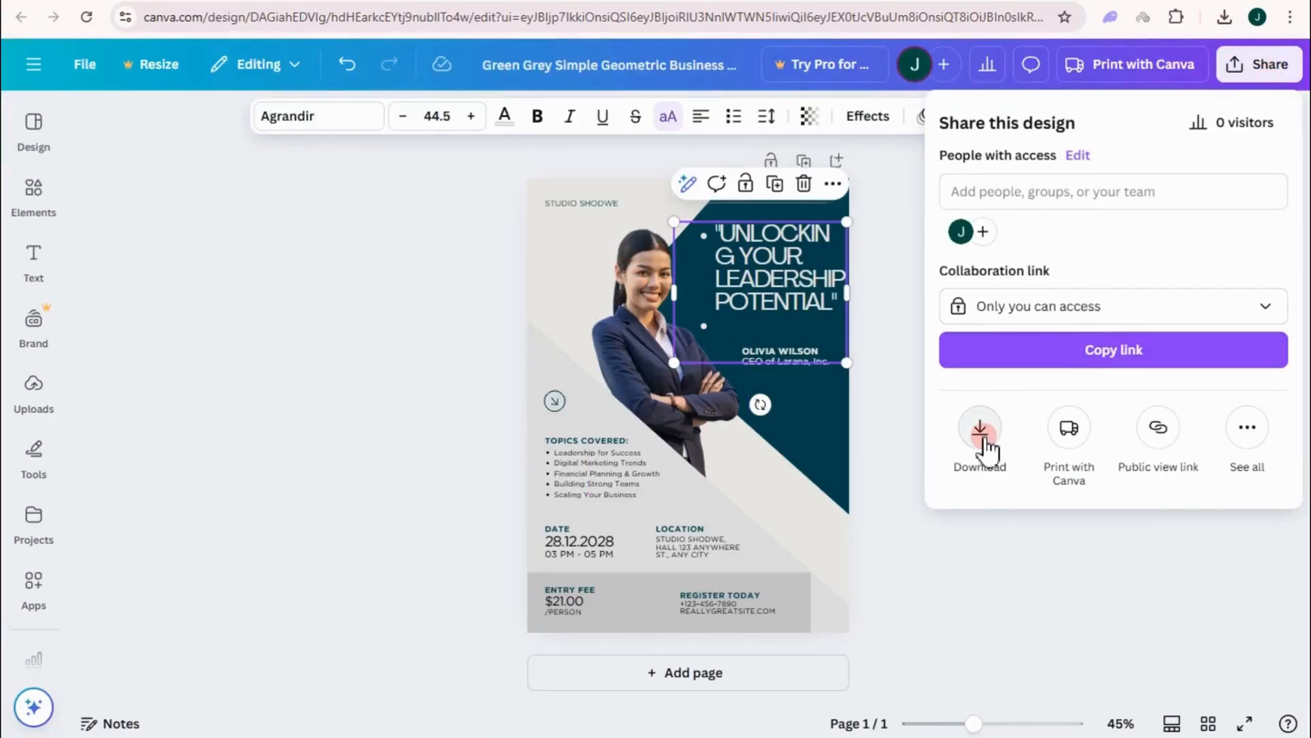
{"action": "left_click", "coordinate": [981, 430]}
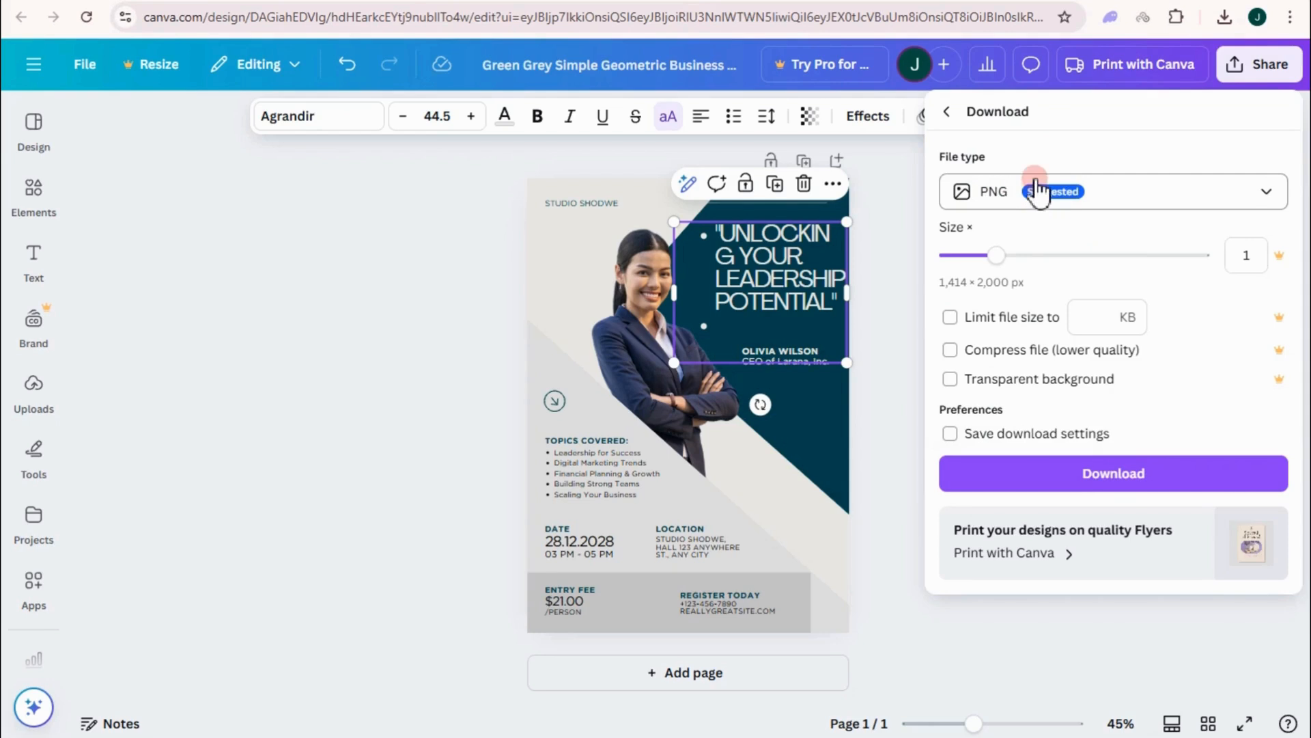
{"action": "left_click", "coordinate": [1107, 481]}
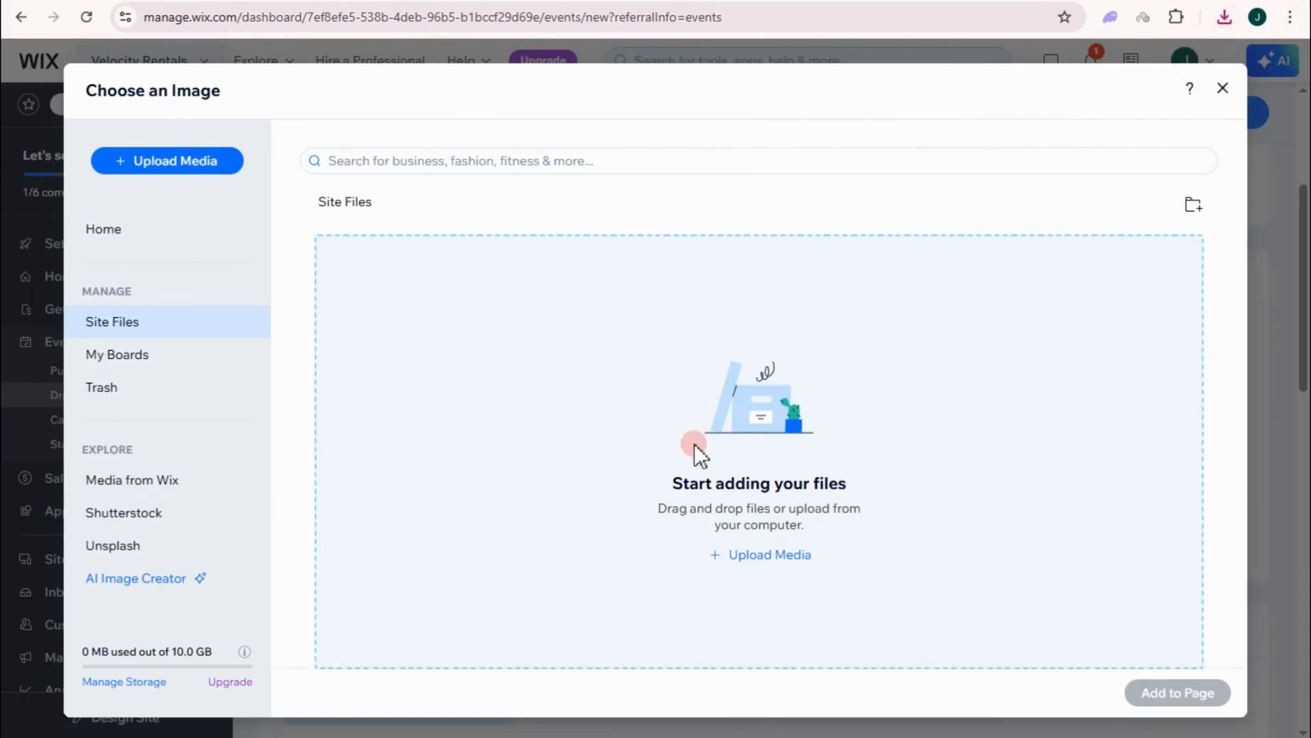
In Wix, upload the downloaded Green Grey Simple Geometric flyer from the computer and add it as the event image
{"action": "left_click", "coordinate": [149, 161]}
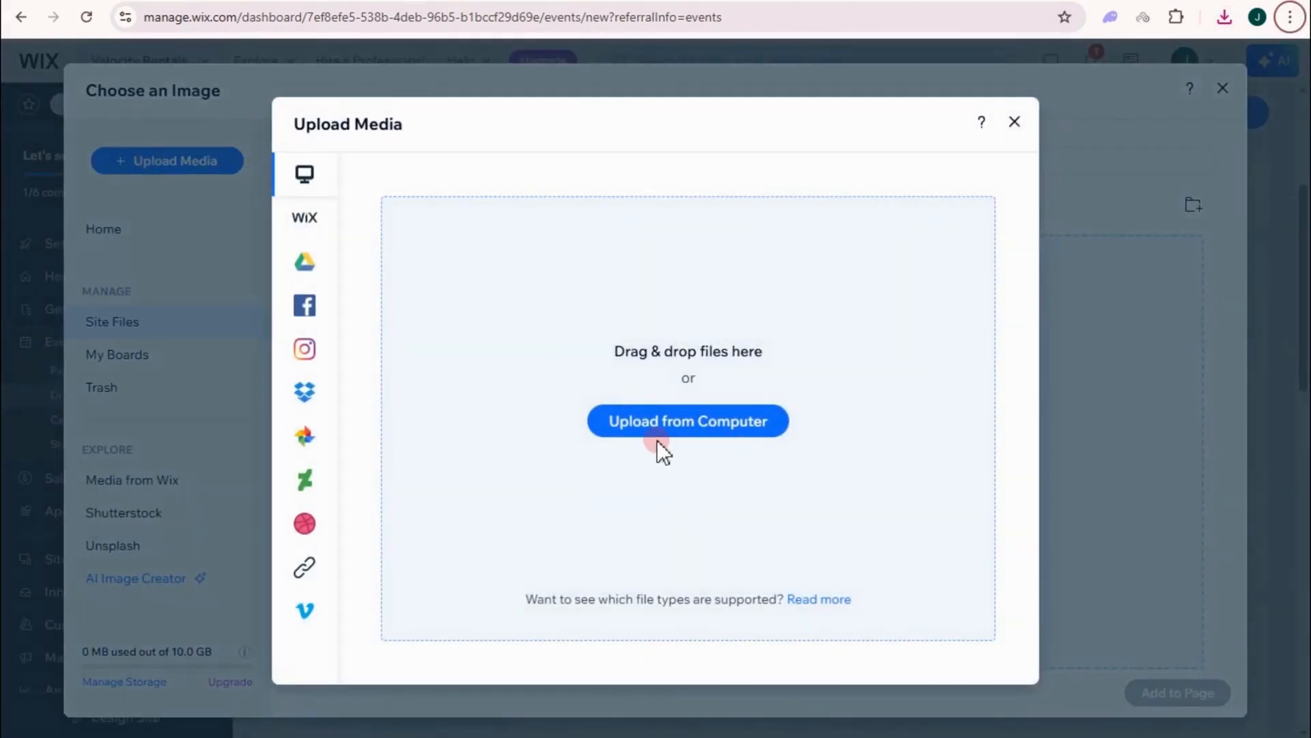
{"action": "left_click", "coordinate": [666, 417]}
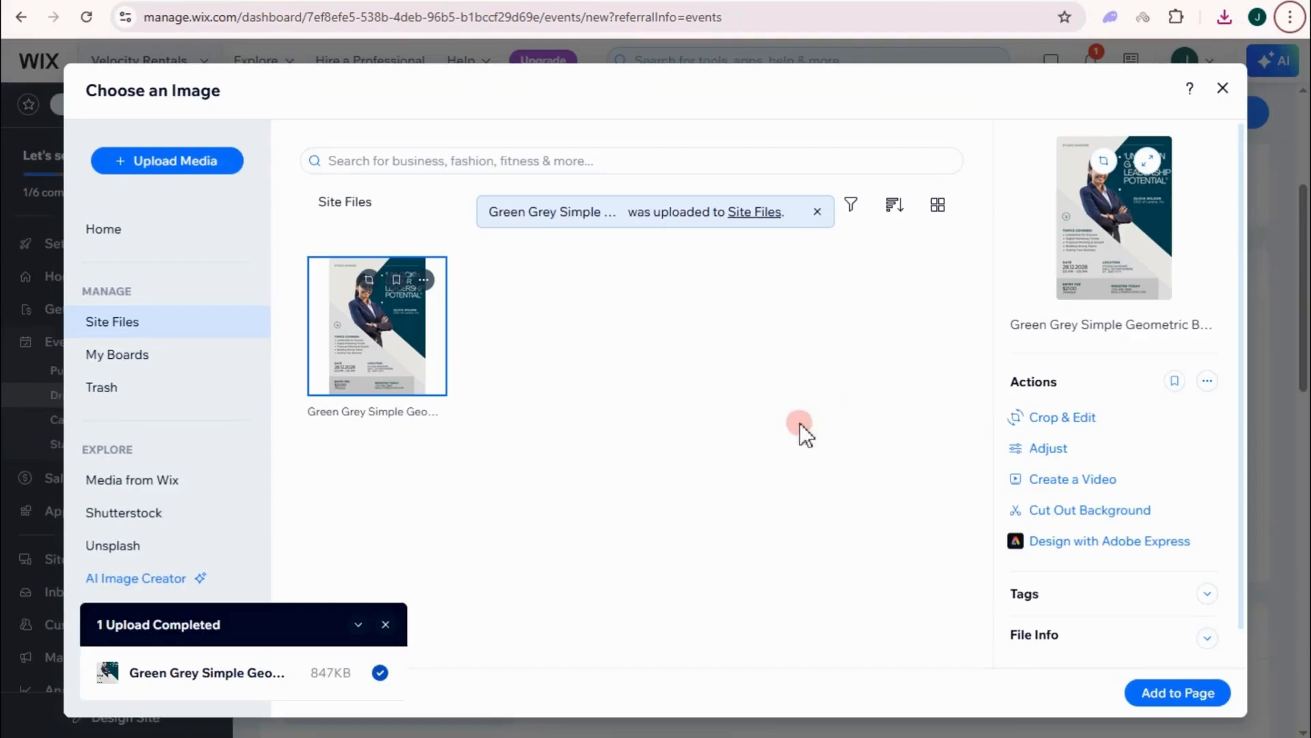
{"action": "left_click", "coordinate": [1174, 692]}
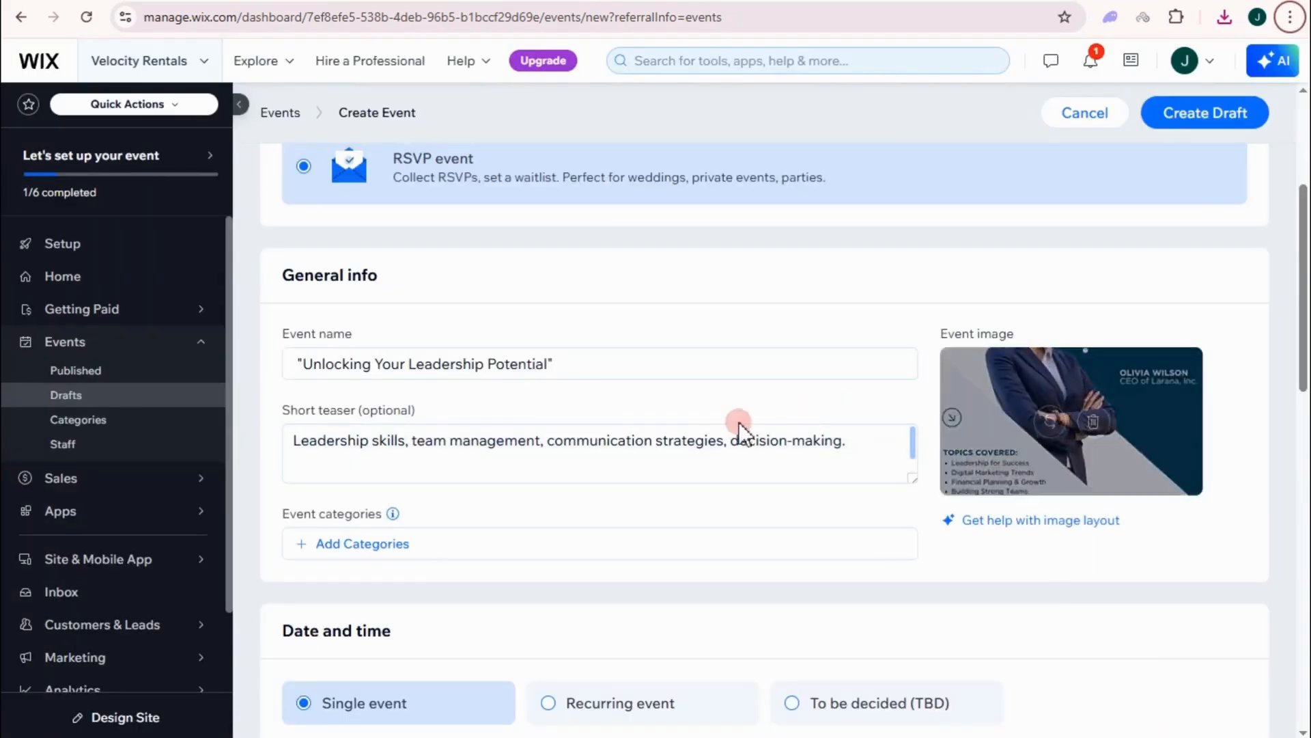
Try to create an event category named "Leadership Skills Development"
{"action": "scroll", "coordinate": [715, 535], "scroll_direction": "down", "scroll_amount": 3}
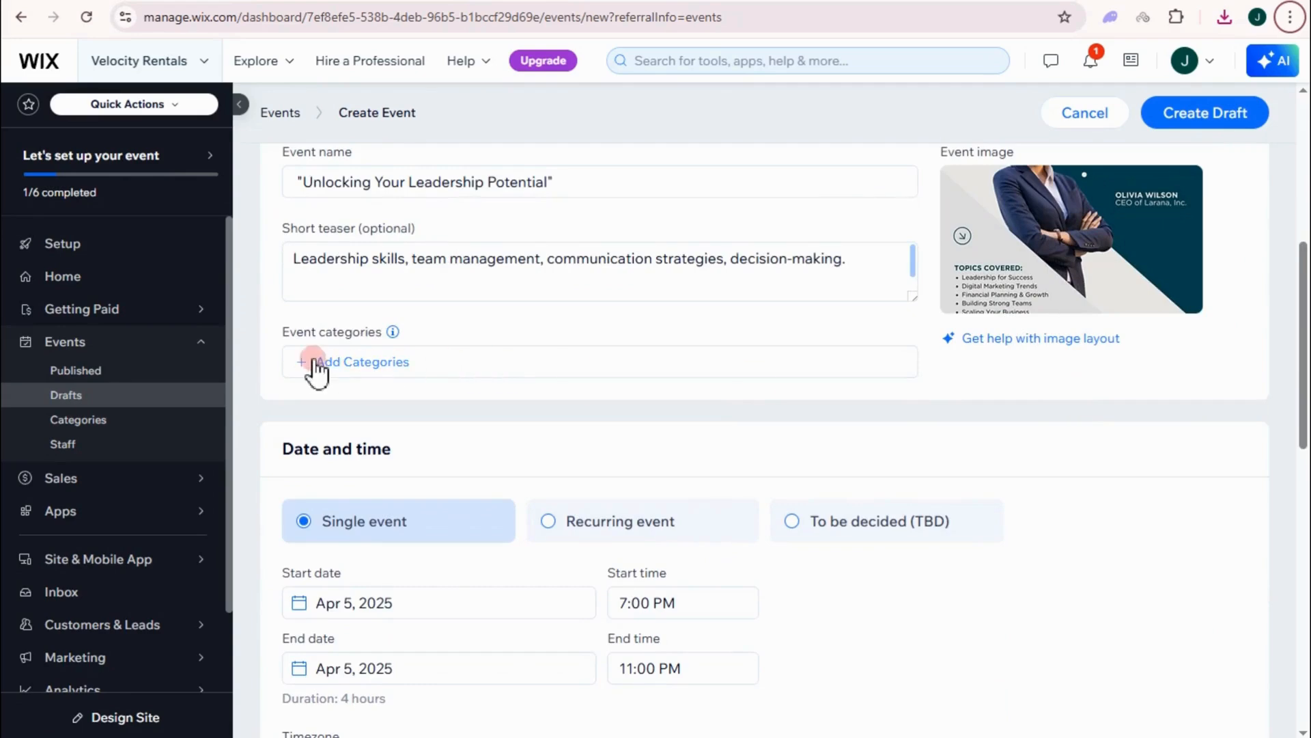
{"action": "left_click", "coordinate": [392, 375]}
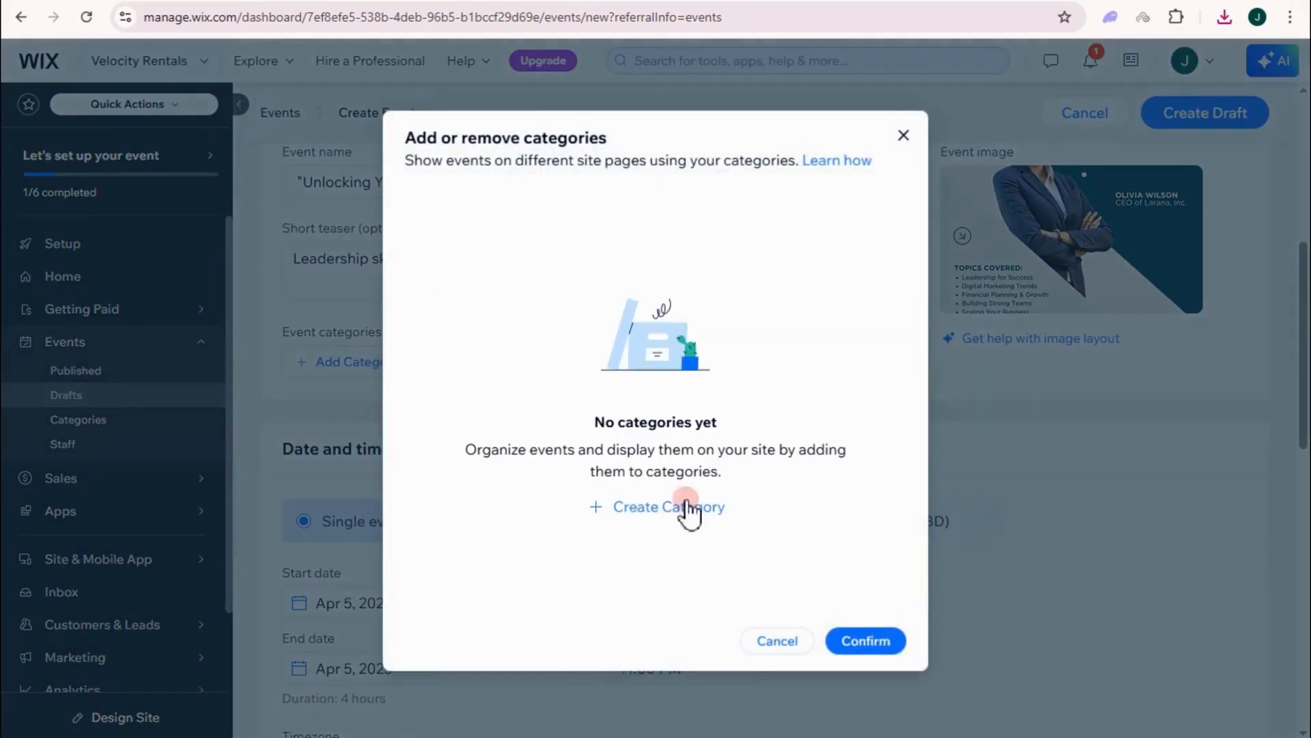
{"action": "left_click", "coordinate": [656, 509]}
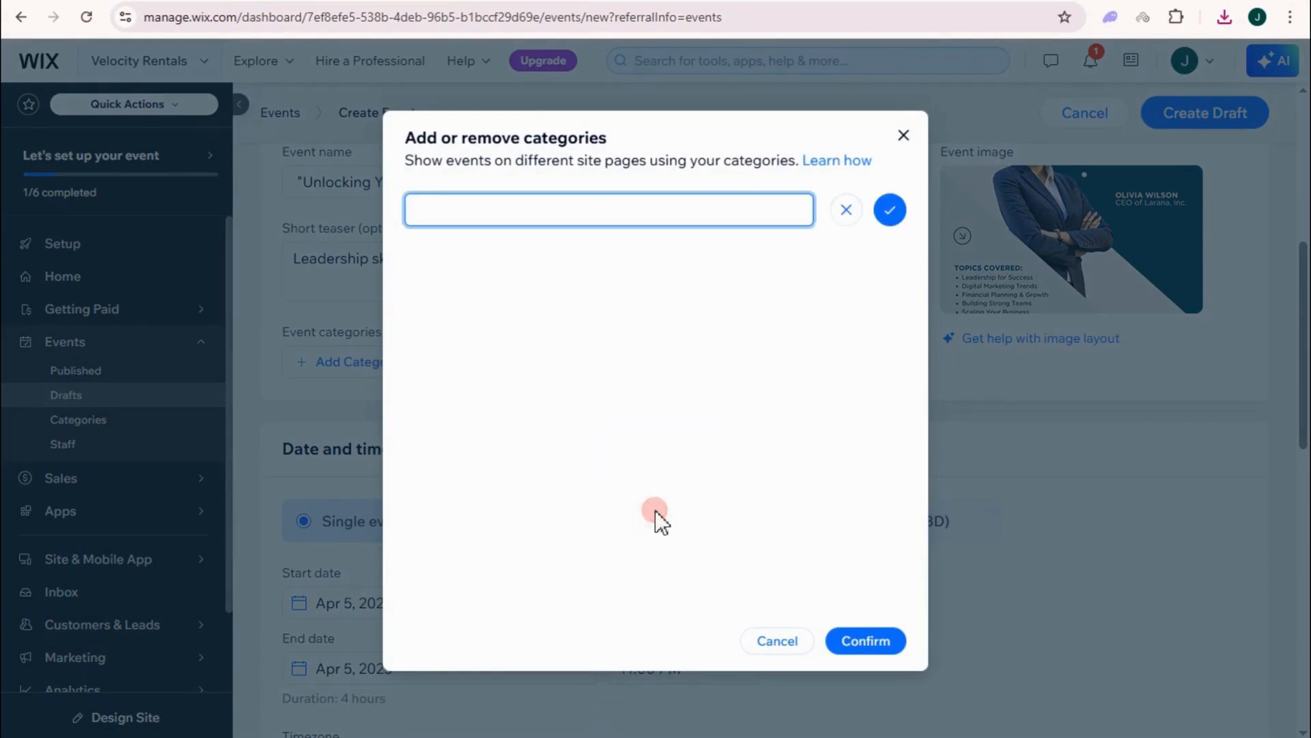
{"action": "type", "text": "Leadership Skills Development"}
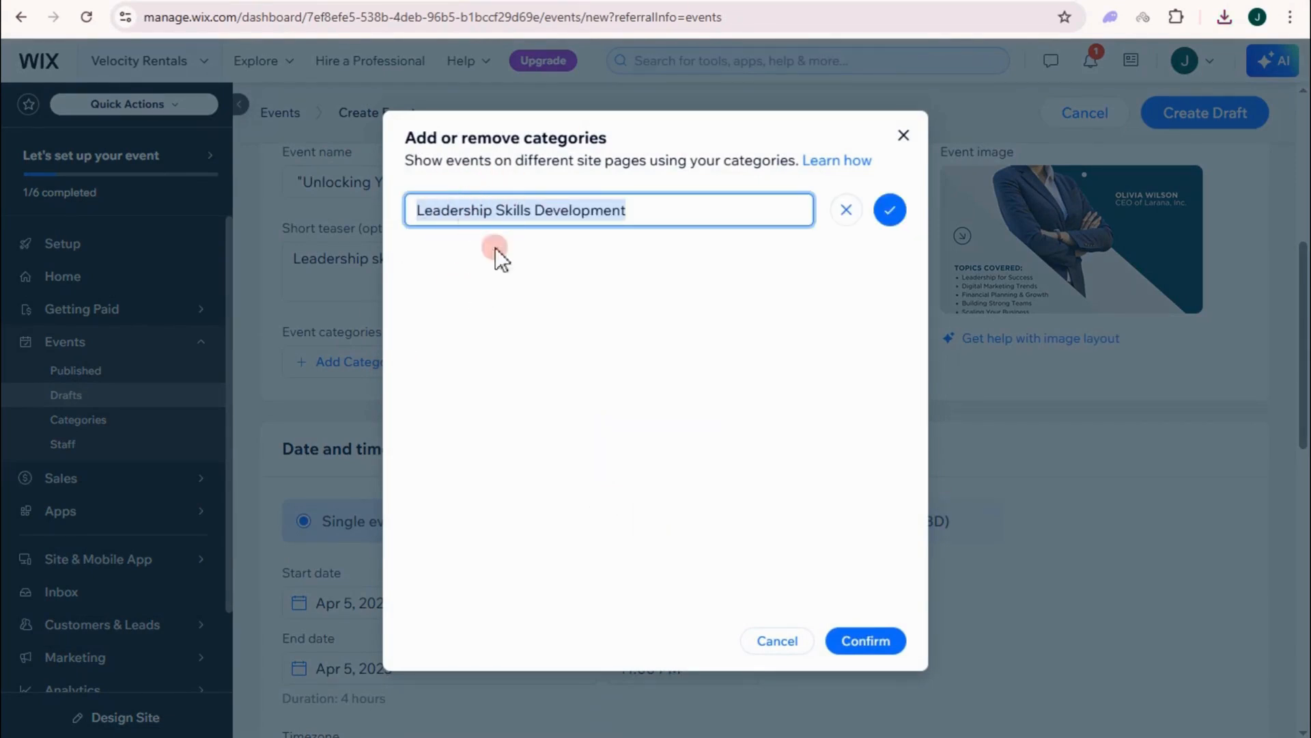
{"action": "left_click", "coordinate": [866, 640]}
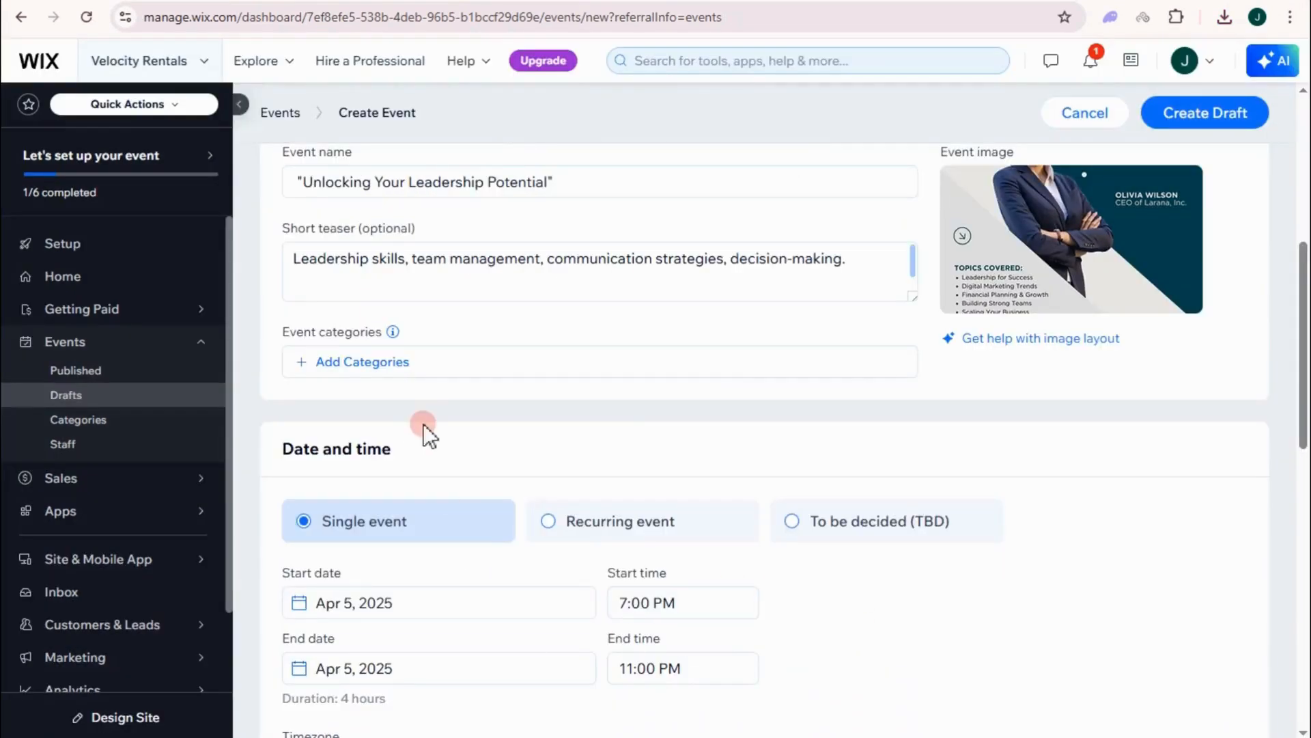
Create and assign the event categories "Emotional Intelligence (EQ)", "Leadership Skills Development" and "Communication & Presentation"
{"action": "left_click", "coordinate": [362, 362]}
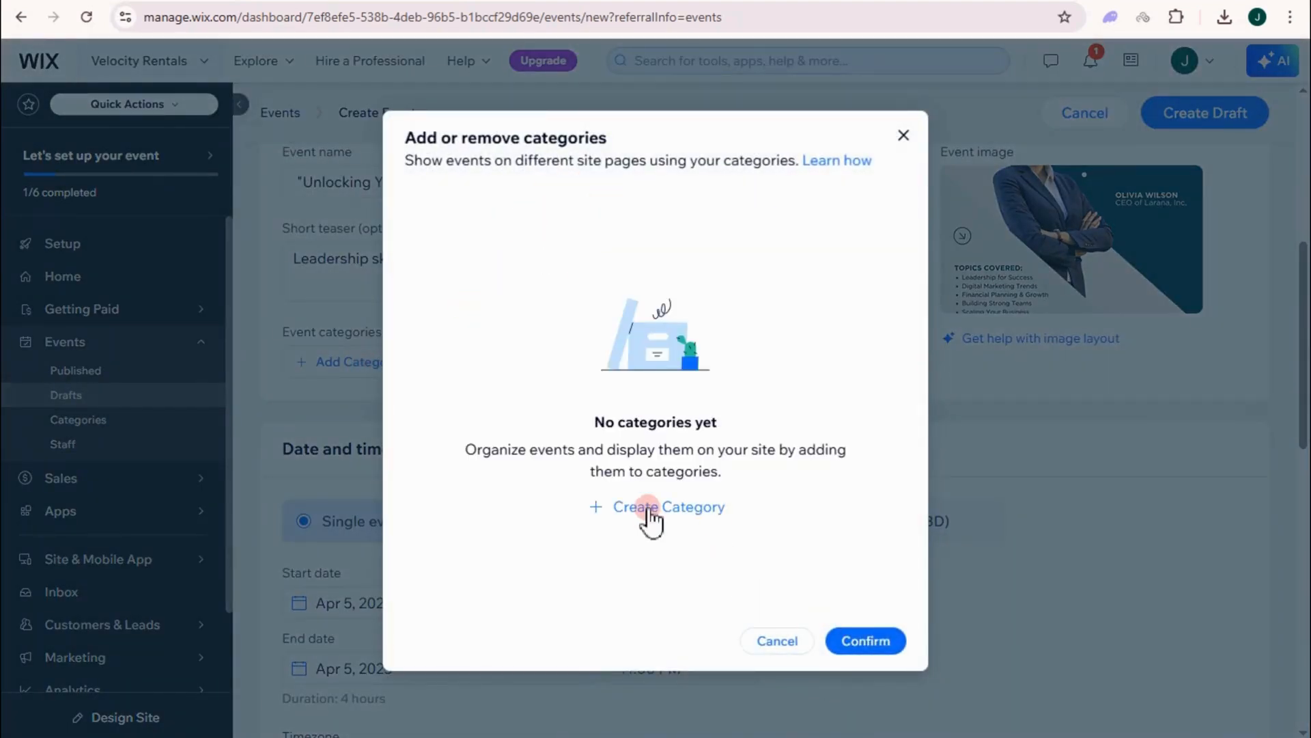
{"action": "left_click", "coordinate": [648, 509]}
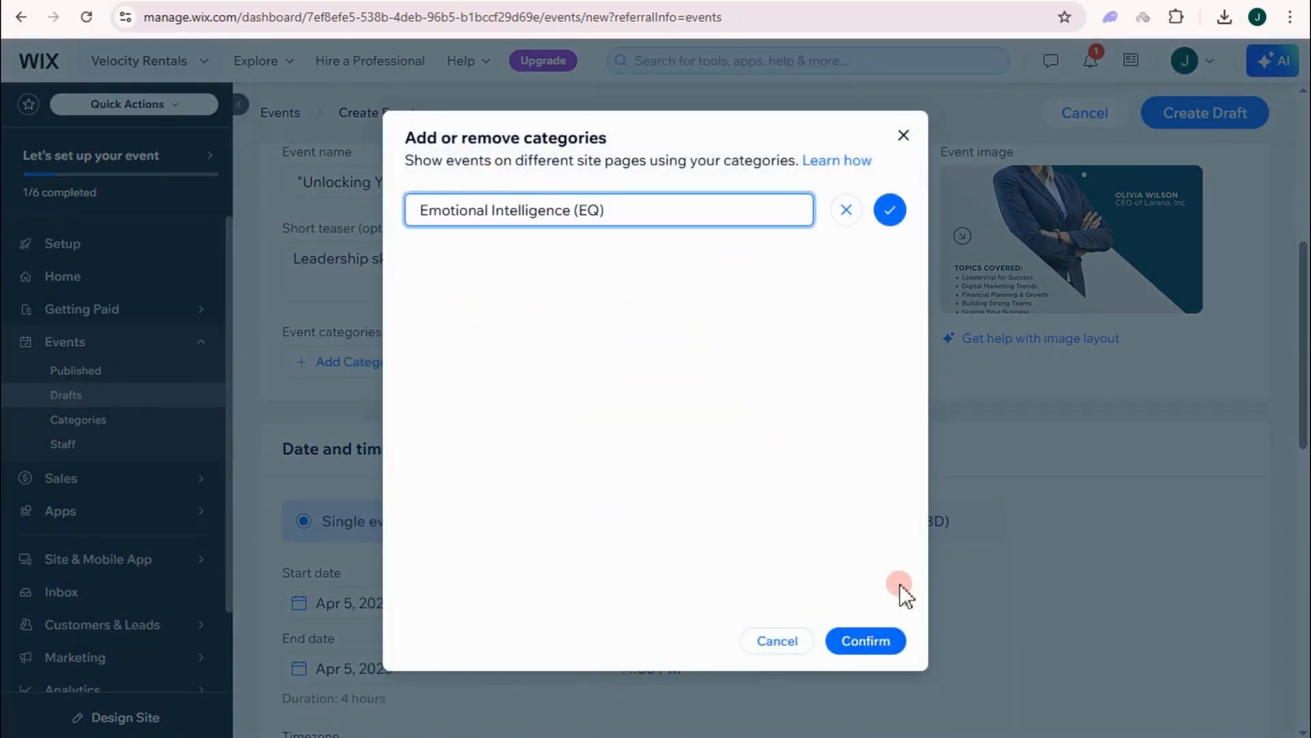
{"action": "left_click", "coordinate": [889, 211]}
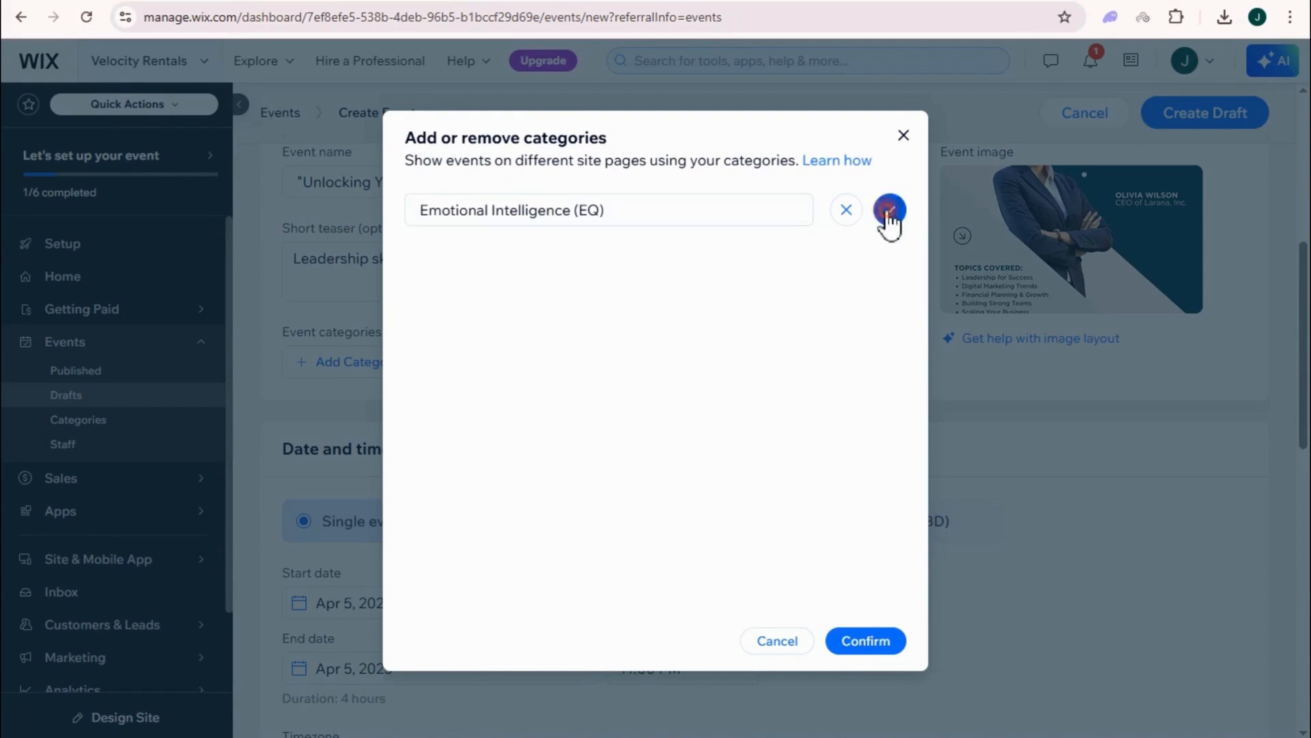
{"action": "left_click", "coordinate": [866, 642]}
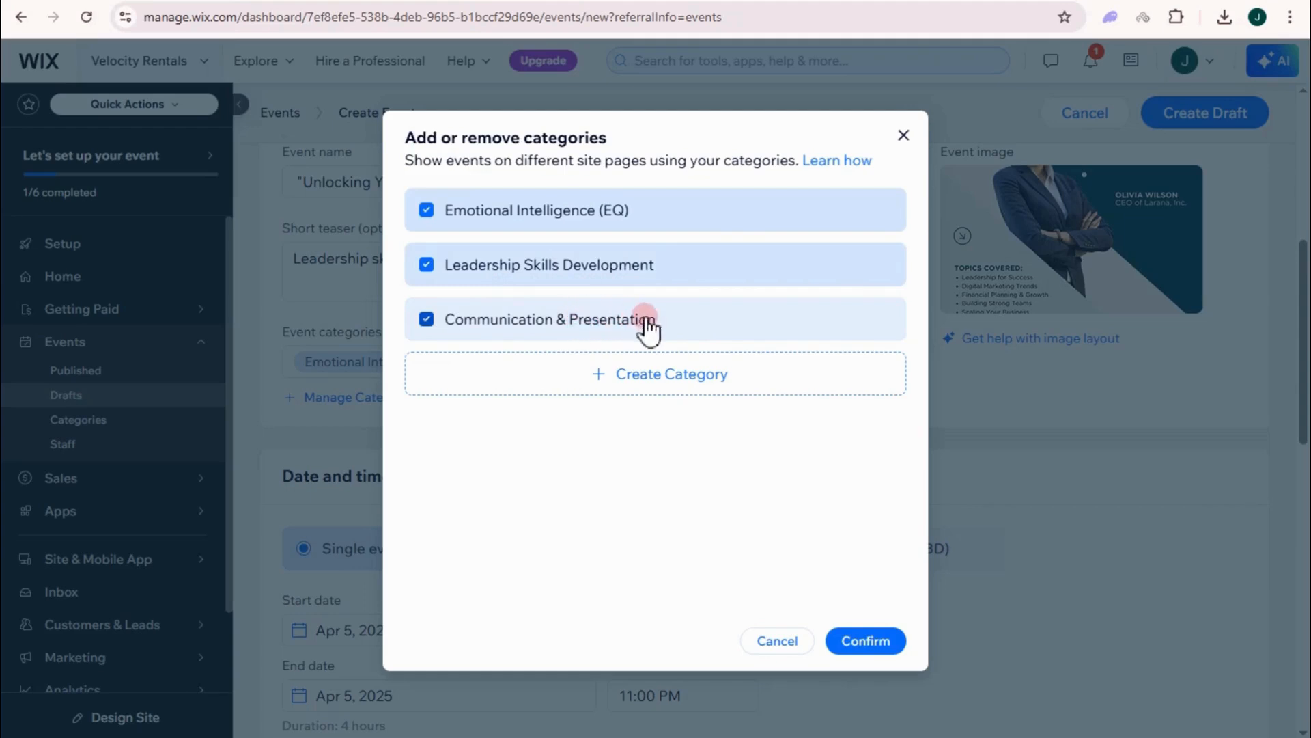
{"action": "left_click", "coordinate": [854, 643]}
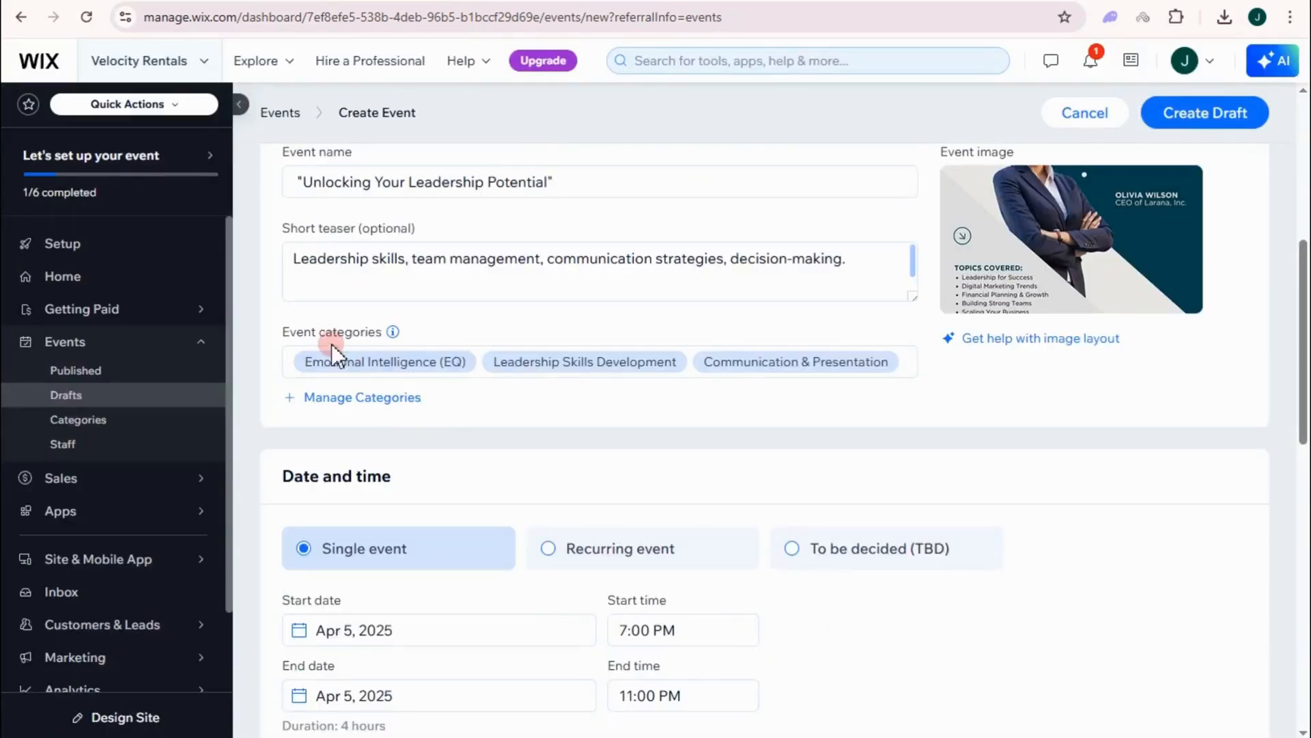
Set the single event's start date to Apr 12, 2025 and its start time to 1:00 PM
{"action": "scroll", "coordinate": [502, 433], "scroll_direction": "down", "scroll_amount": 3}
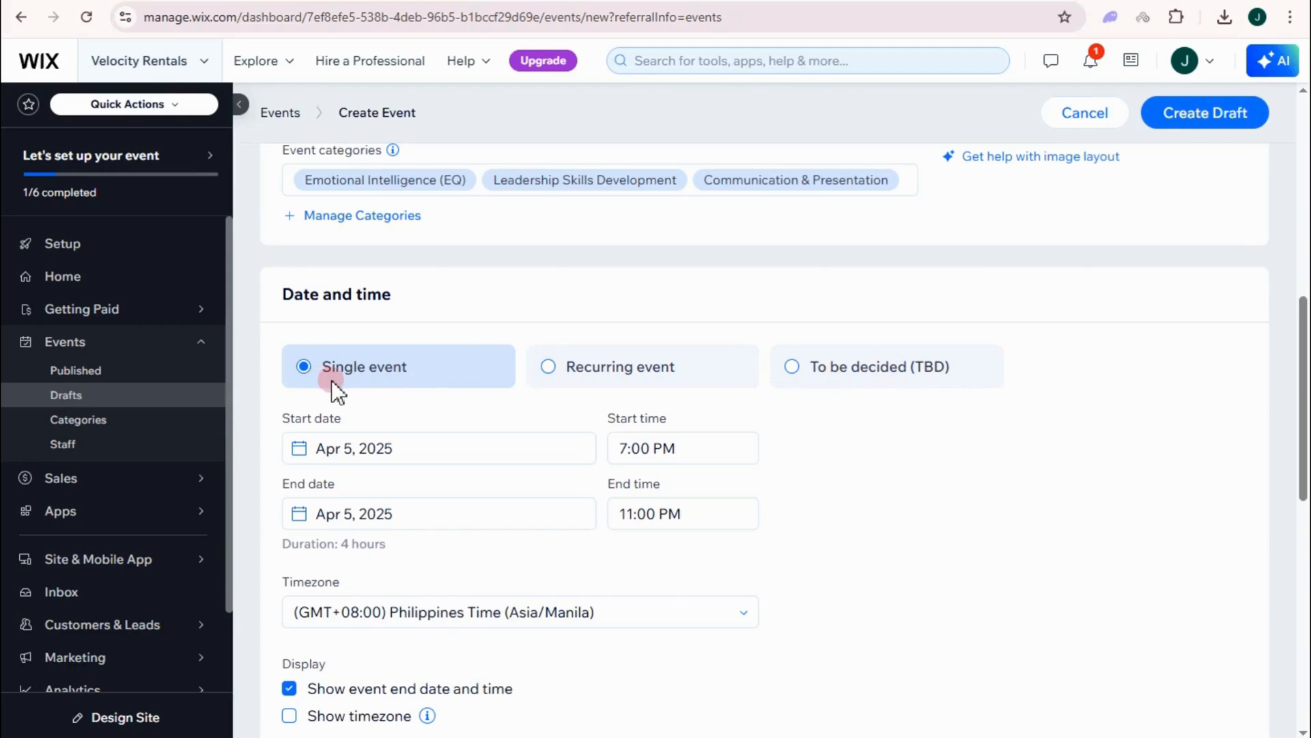
{"action": "scroll", "coordinate": [331, 379], "scroll_direction": "down", "scroll_amount": 1}
{"action": "left_click", "coordinate": [345, 365]}
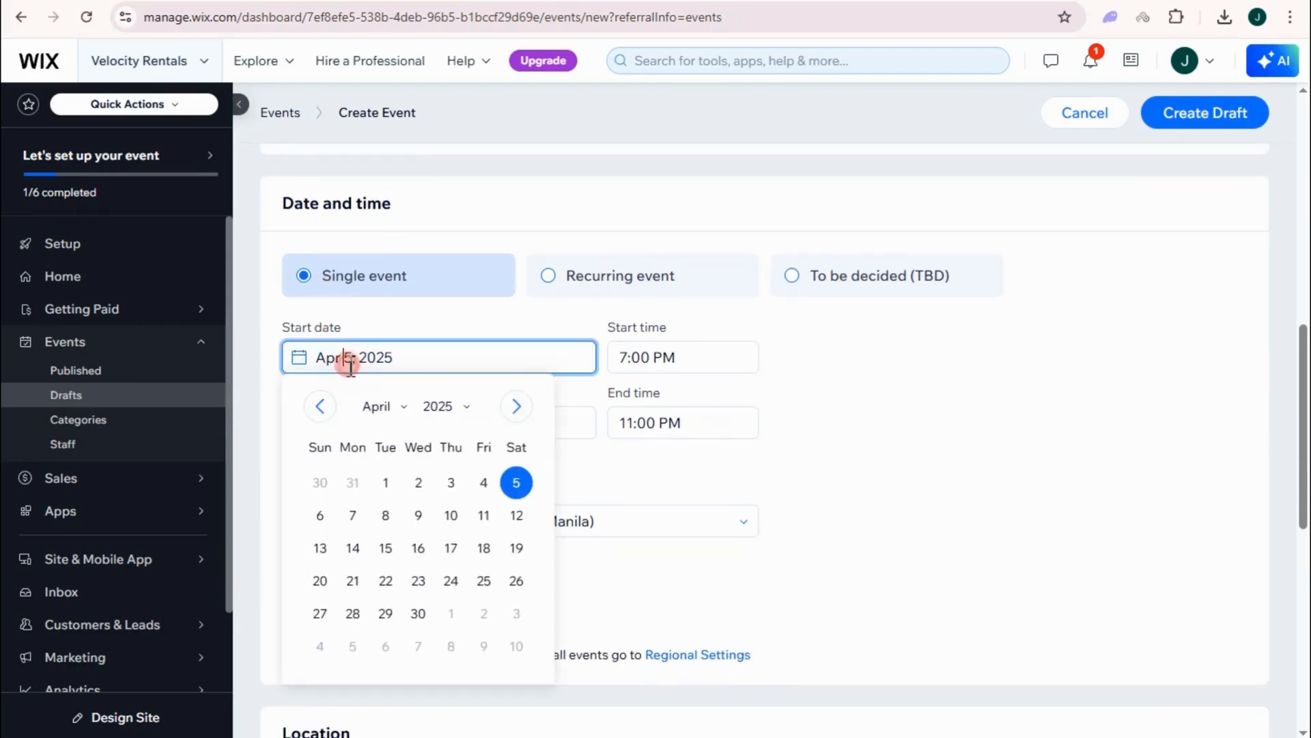
{"action": "left_click", "coordinate": [517, 517]}
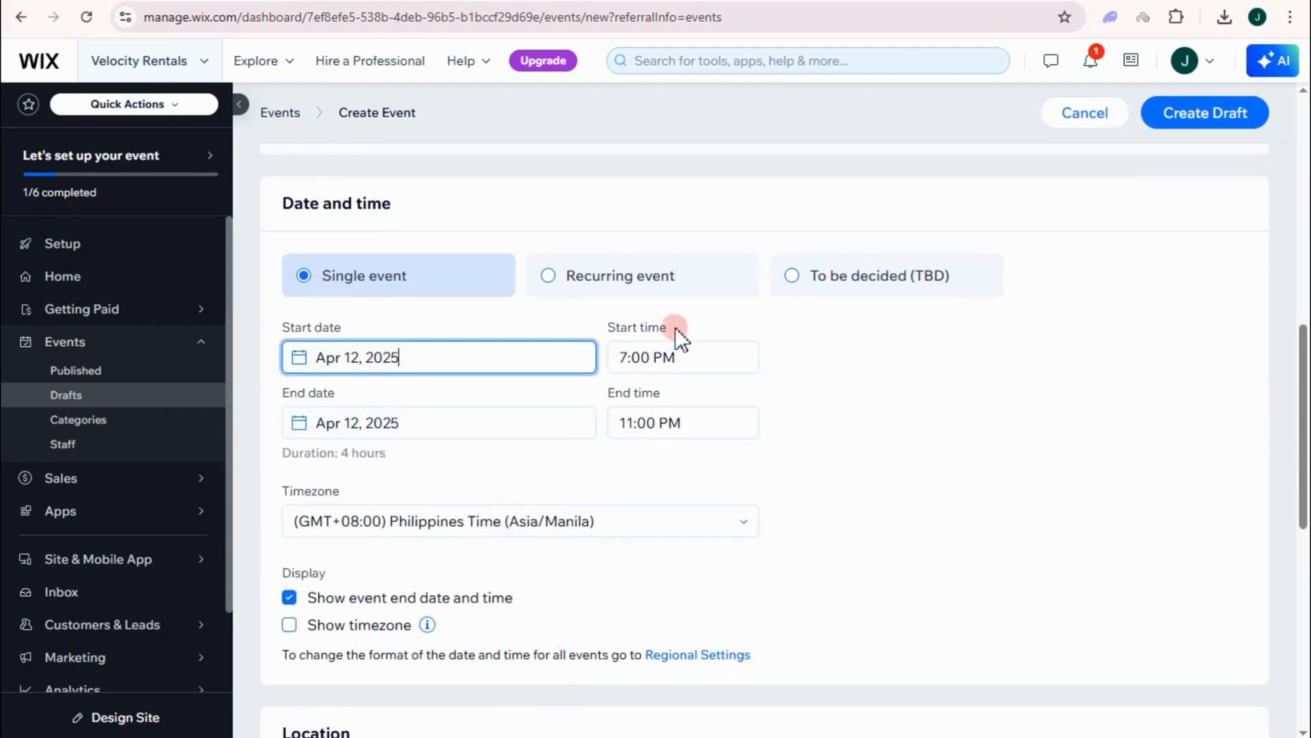
{"action": "left_click", "coordinate": [625, 357]}
{"action": "scroll", "coordinate": [676, 504], "scroll_direction": "down", "scroll_amount": 10}
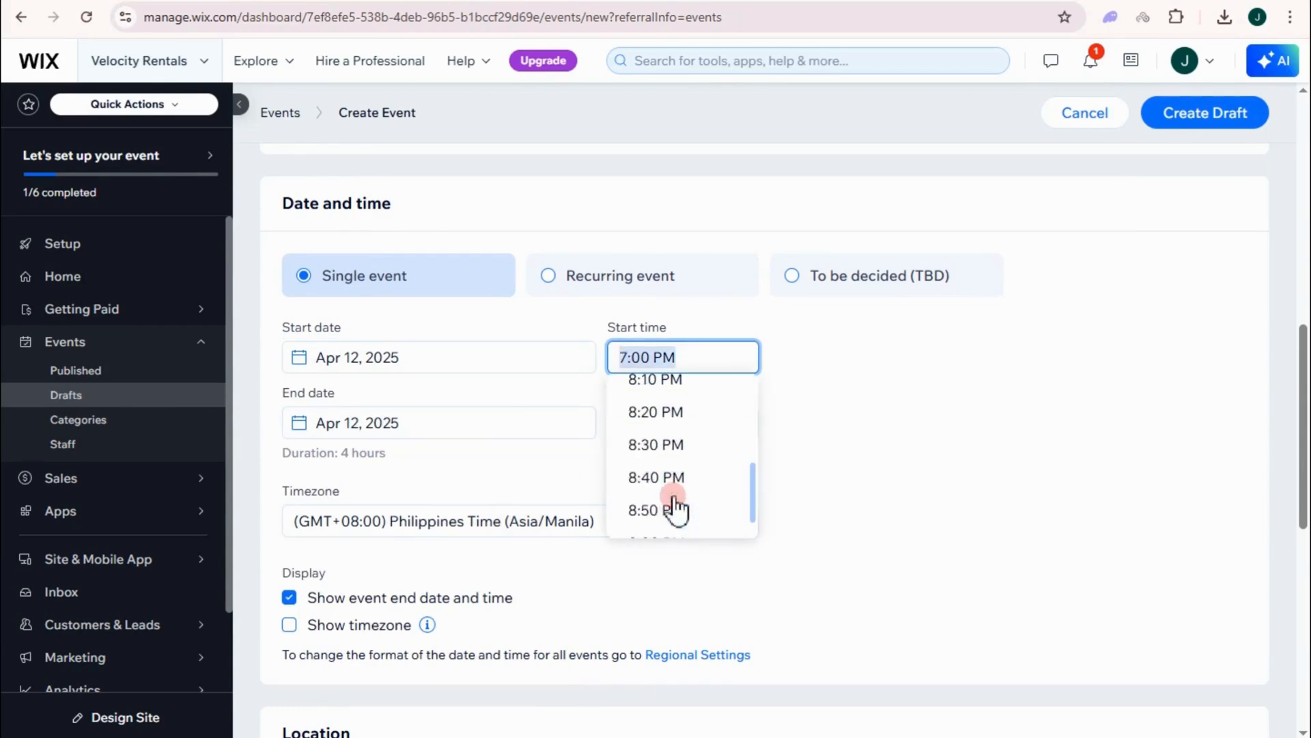
{"action": "scroll", "coordinate": [666, 472], "scroll_direction": "up", "scroll_amount": 4}
{"action": "scroll", "coordinate": [666, 437], "scroll_direction": "up", "scroll_amount": 19}
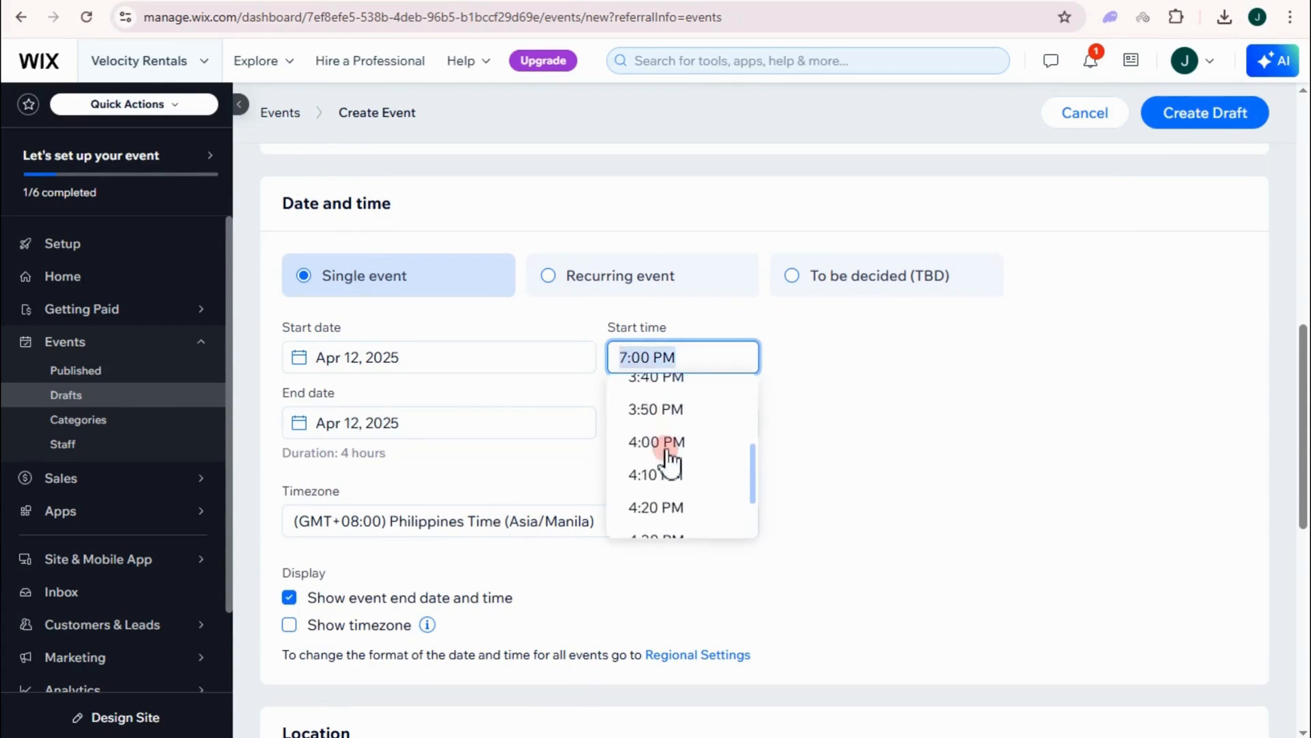
{"action": "scroll", "coordinate": [658, 427], "scroll_direction": "up", "scroll_amount": 4}
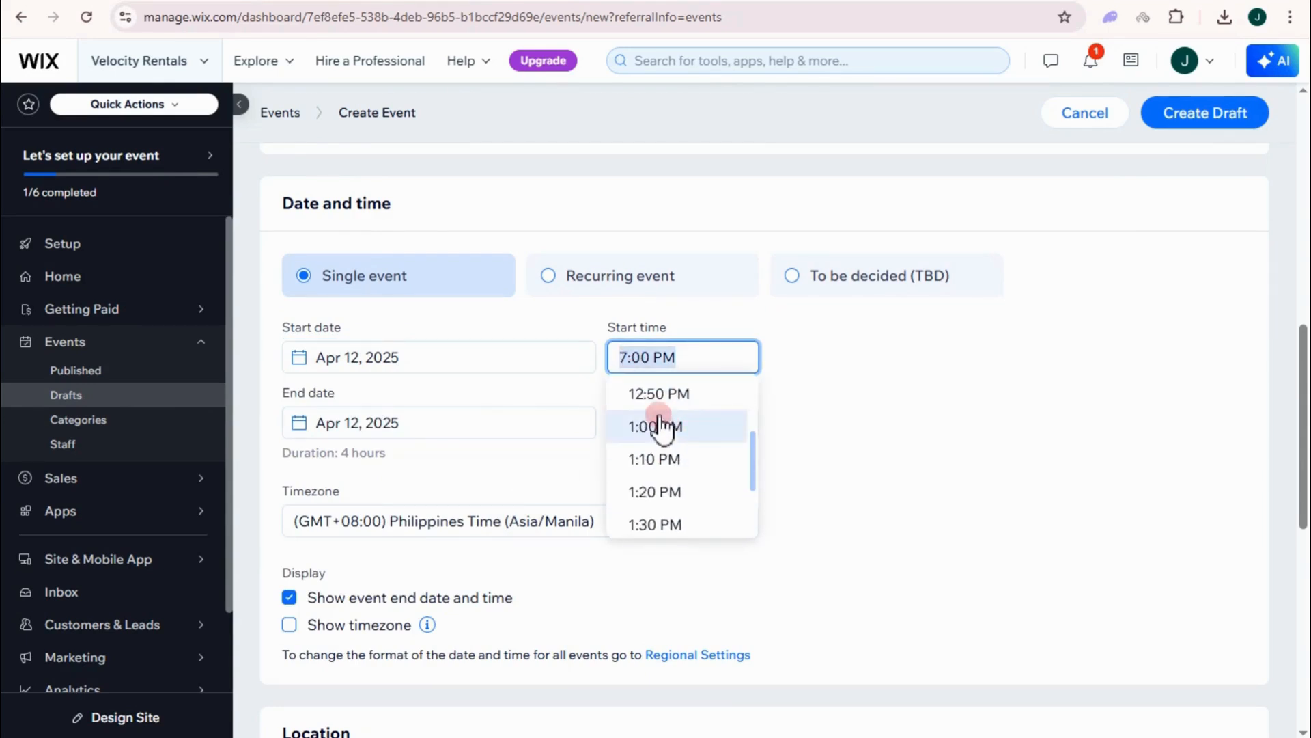
{"action": "left_click", "coordinate": [652, 424]}
Choose Apr 12, 2025 as the event's end date
{"action": "left_click", "coordinate": [370, 423]}
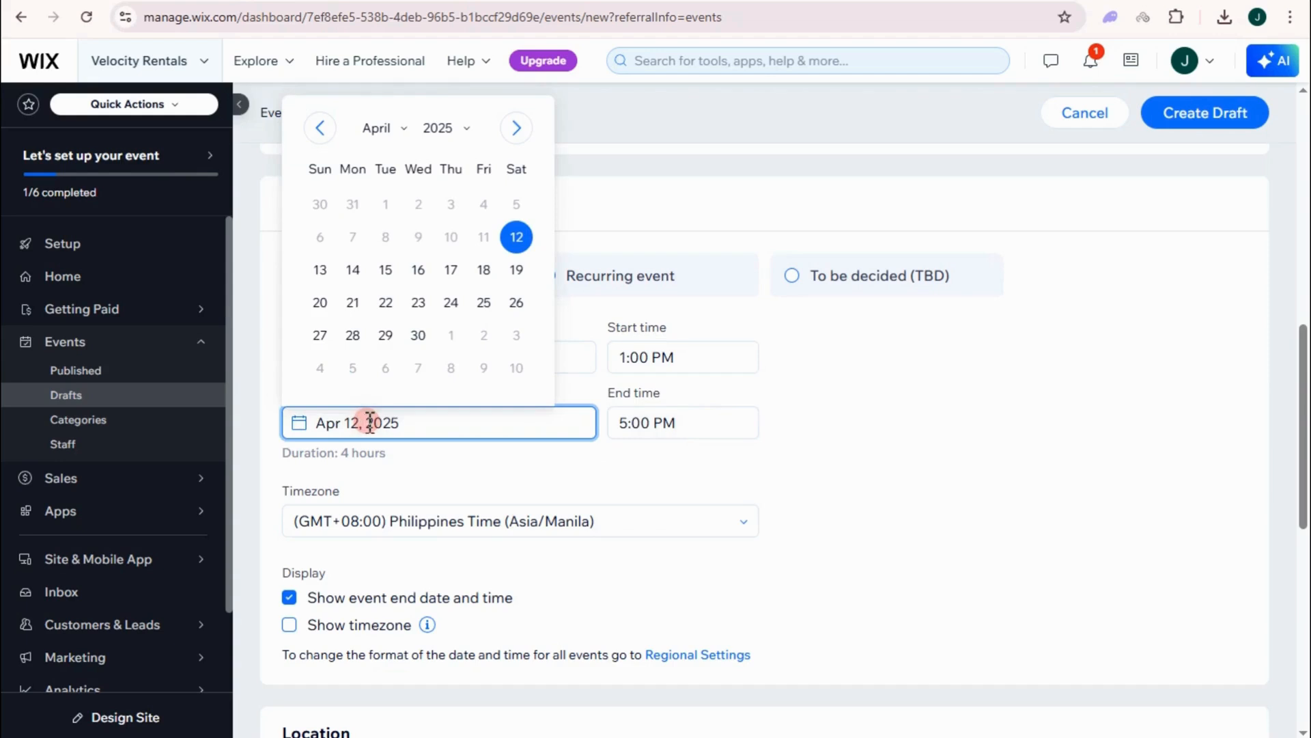
{"action": "left_click", "coordinate": [517, 240]}
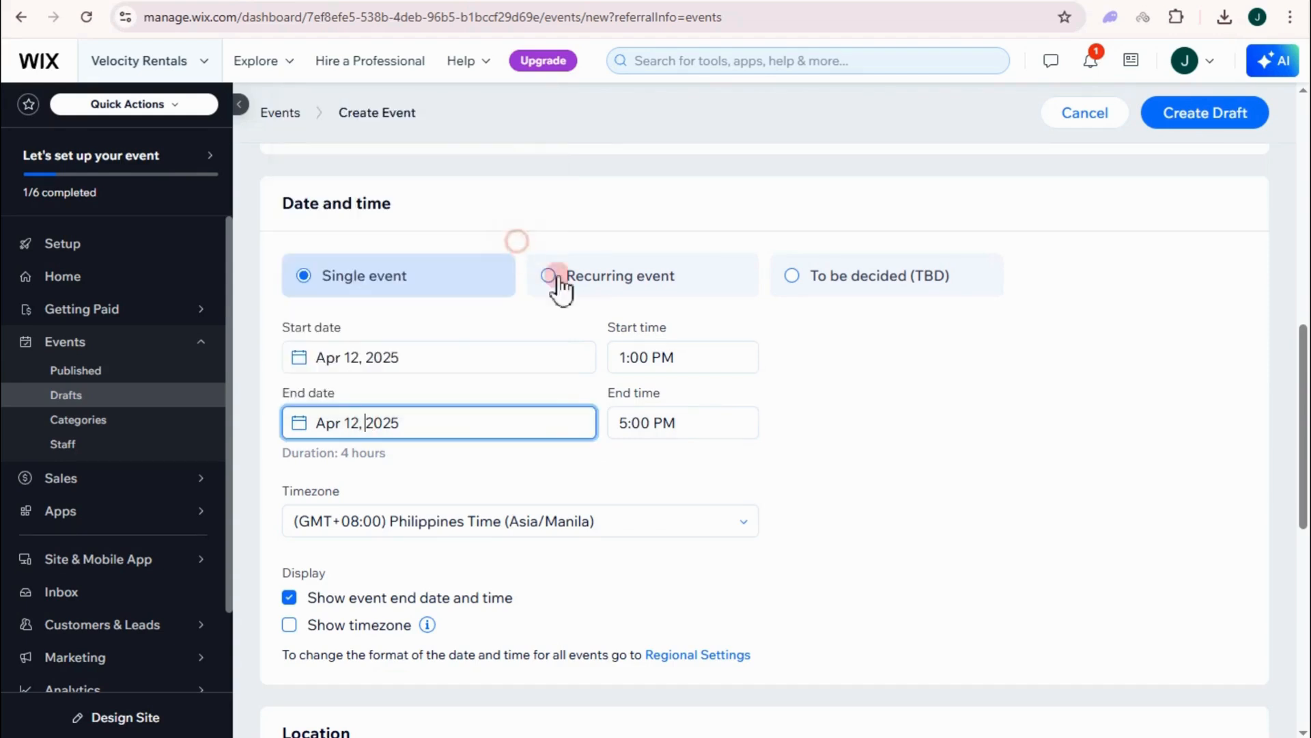
{"action": "left_click", "coordinate": [720, 497]}
Set the physical location with the venue name "123 Hall Hongkong" and the address "Hong Kong"
{"action": "scroll", "coordinate": [531, 494], "scroll_direction": "down", "scroll_amount": 3}
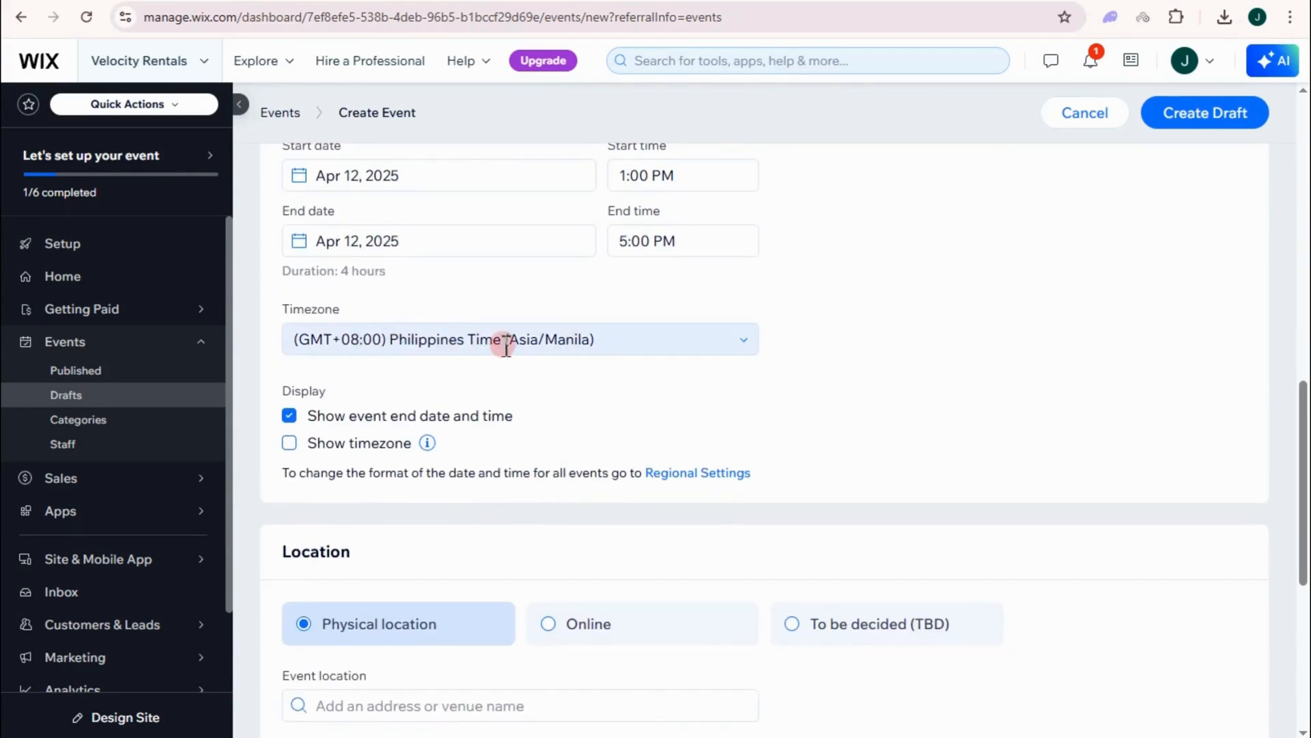
{"action": "scroll", "coordinate": [506, 346], "scroll_direction": "down", "scroll_amount": 5}
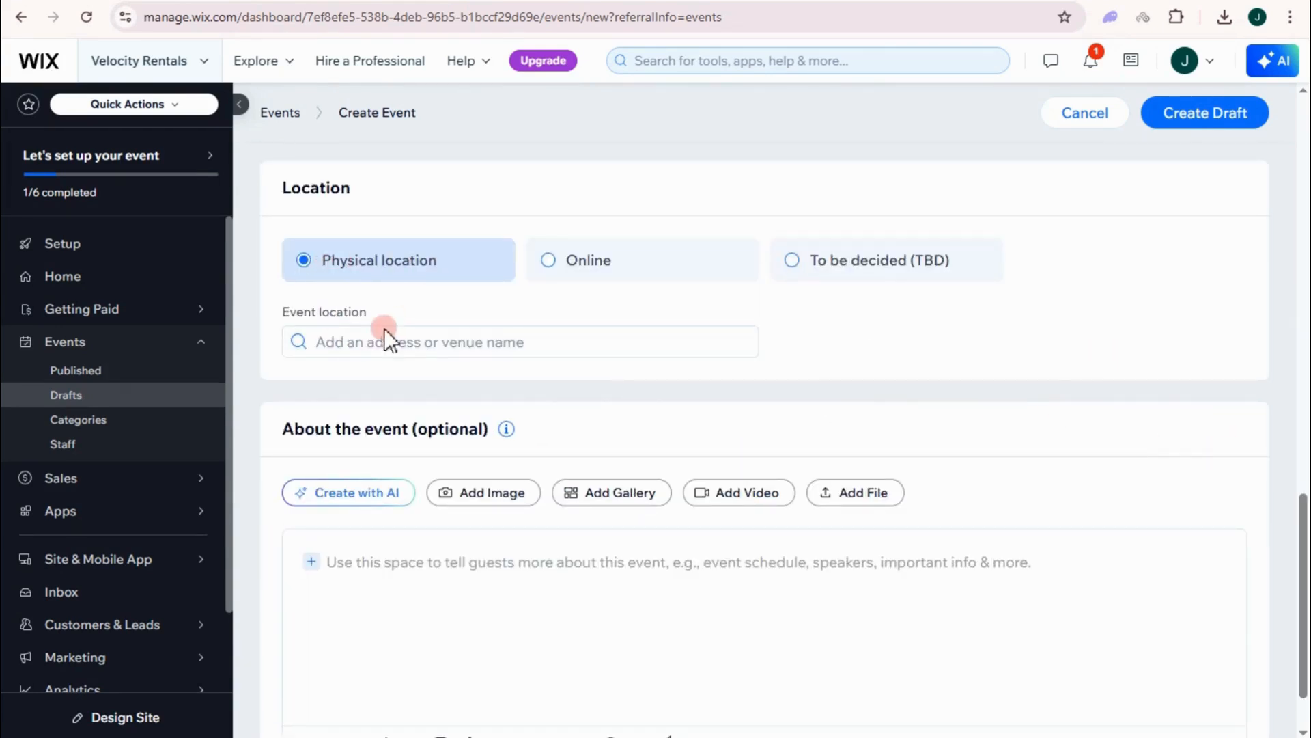
{"action": "left_click", "coordinate": [443, 341]}
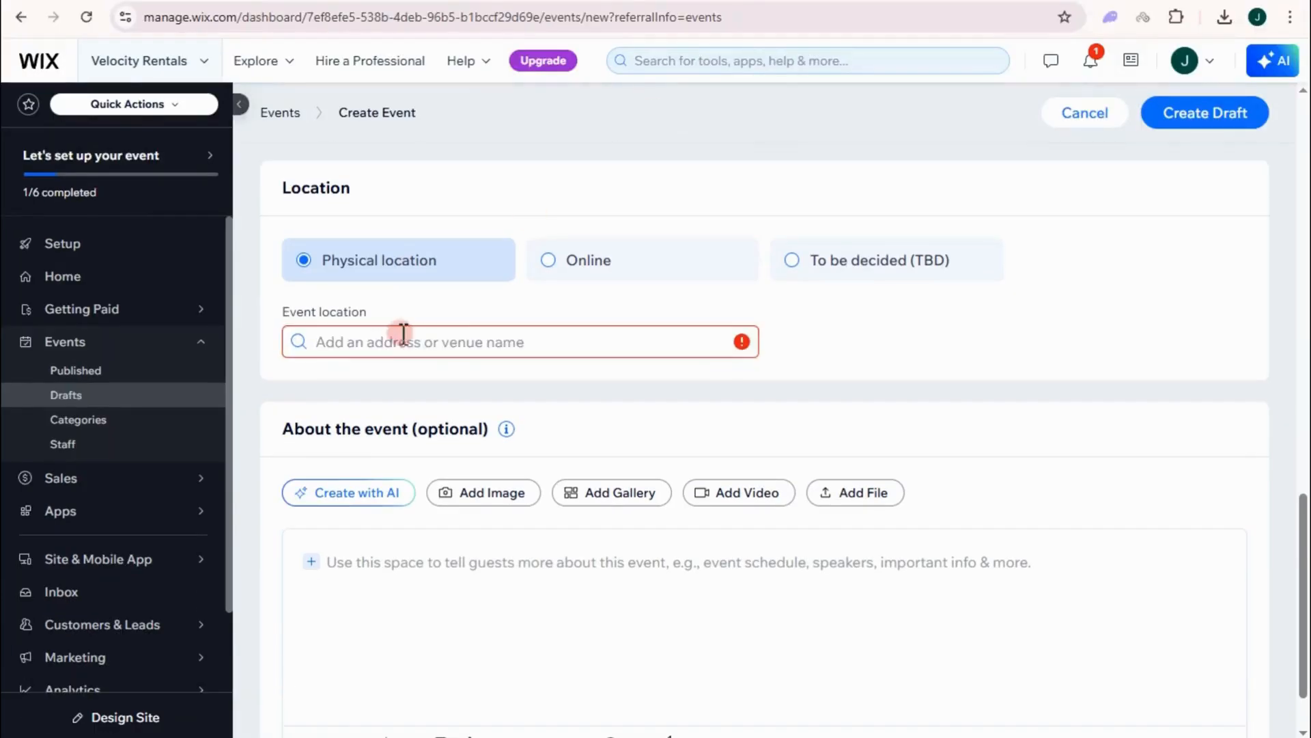
{"action": "scroll", "coordinate": [956, 430], "scroll_direction": "down", "scroll_amount": 1}
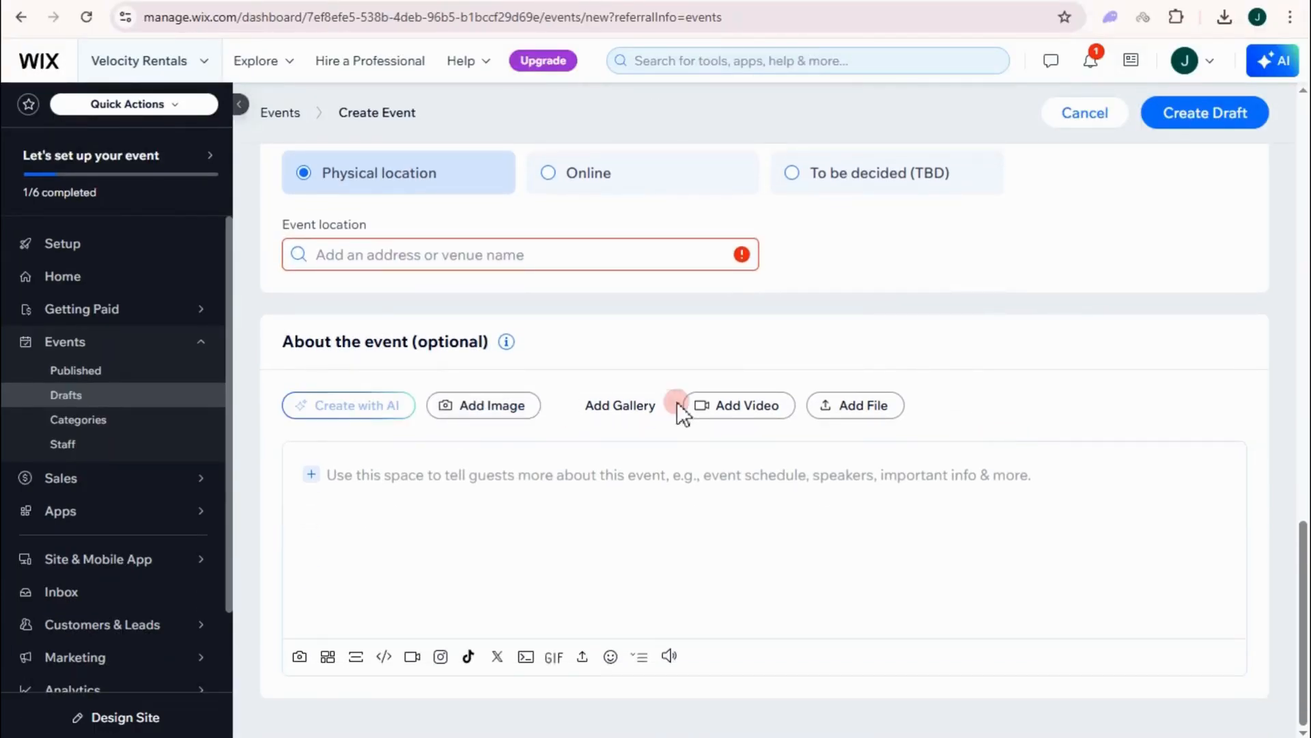
{"action": "left_click", "coordinate": [400, 493]}
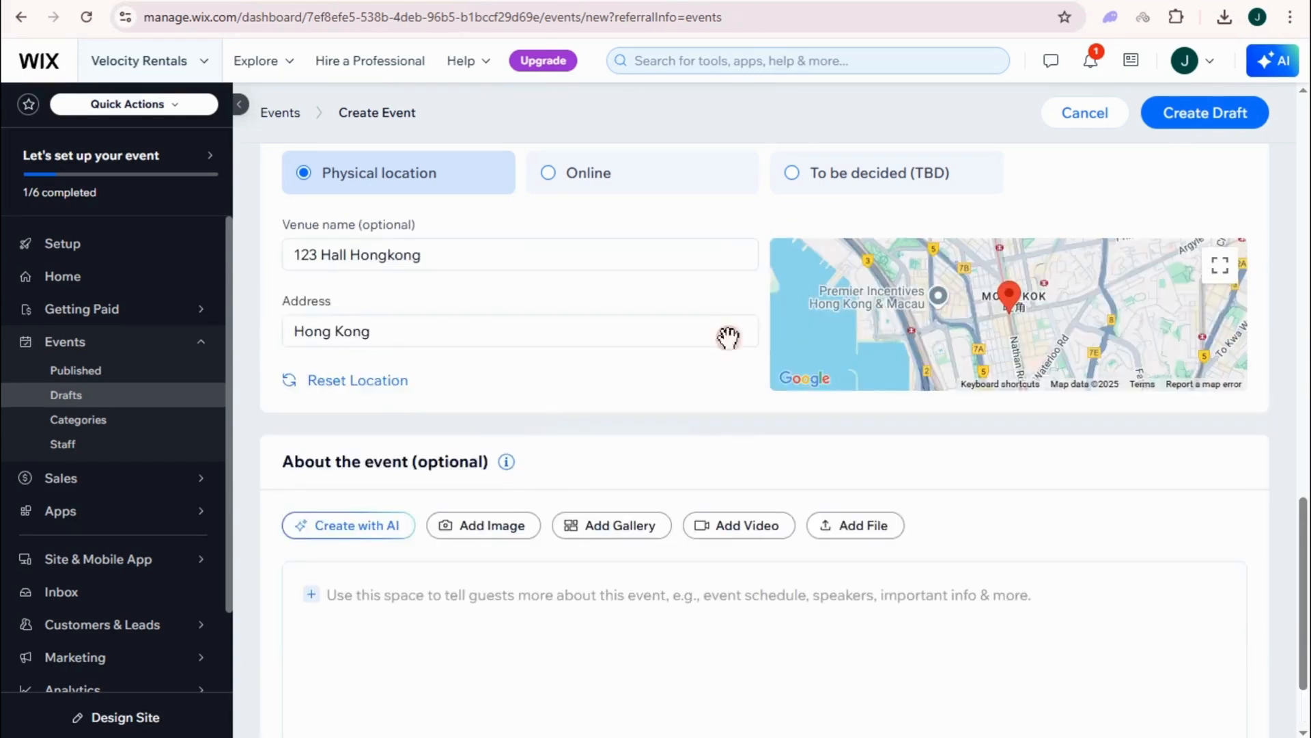
Insert the uploaded green and grey leadership flyer image from the site files into the event's About section
{"action": "left_click", "coordinate": [495, 531]}
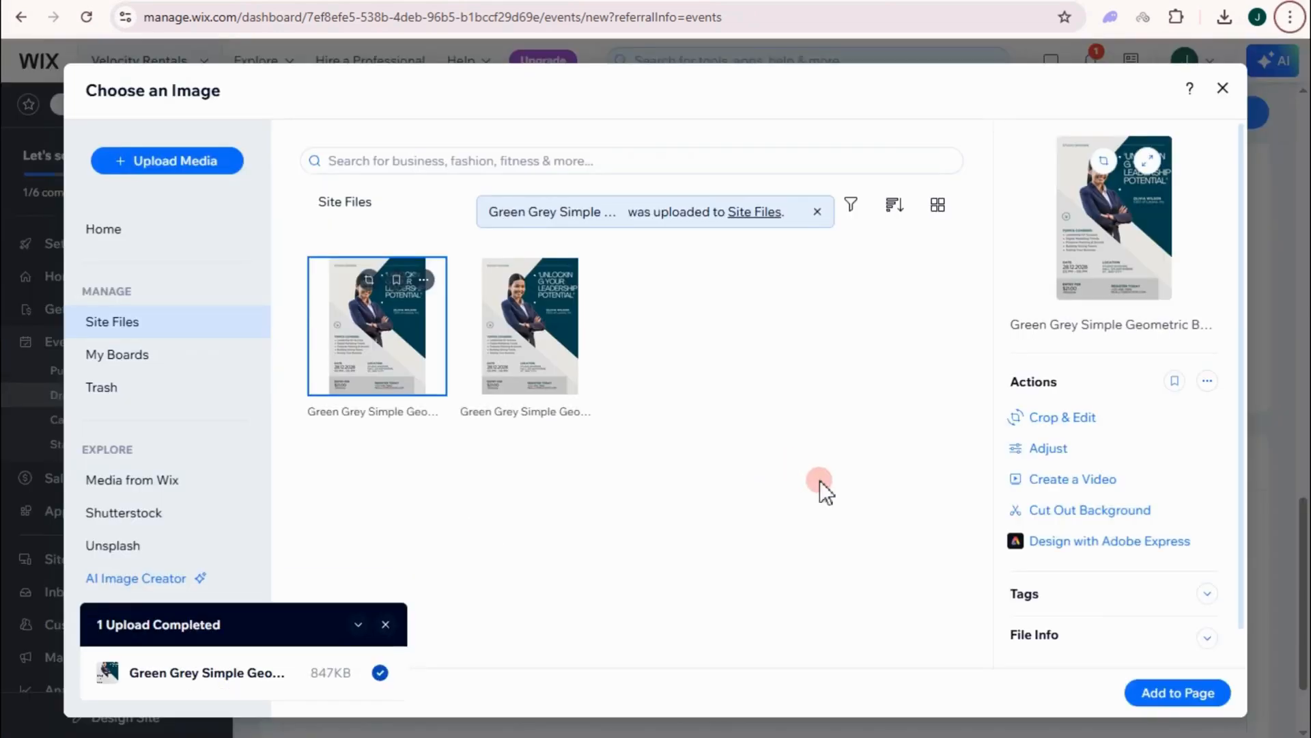
{"action": "left_click", "coordinate": [1159, 698]}
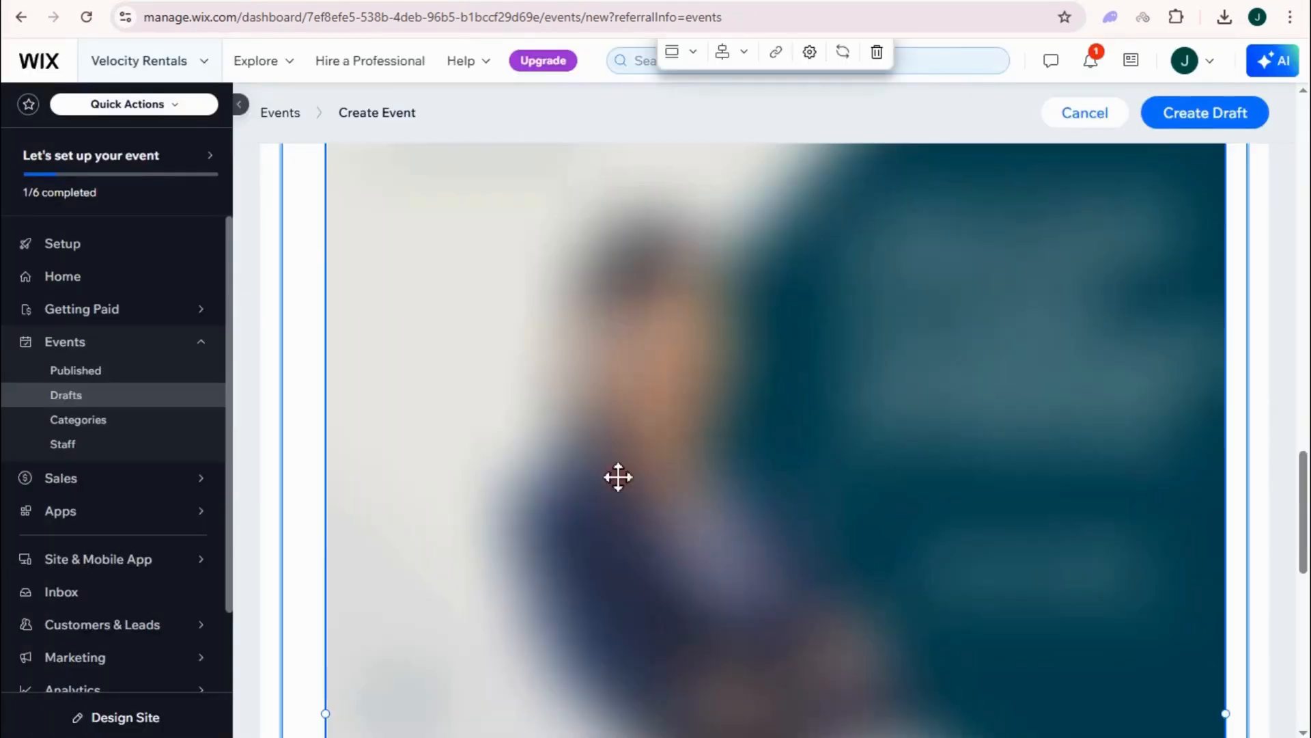
{"action": "scroll", "coordinate": [861, 444], "scroll_direction": "down", "scroll_amount": 5}
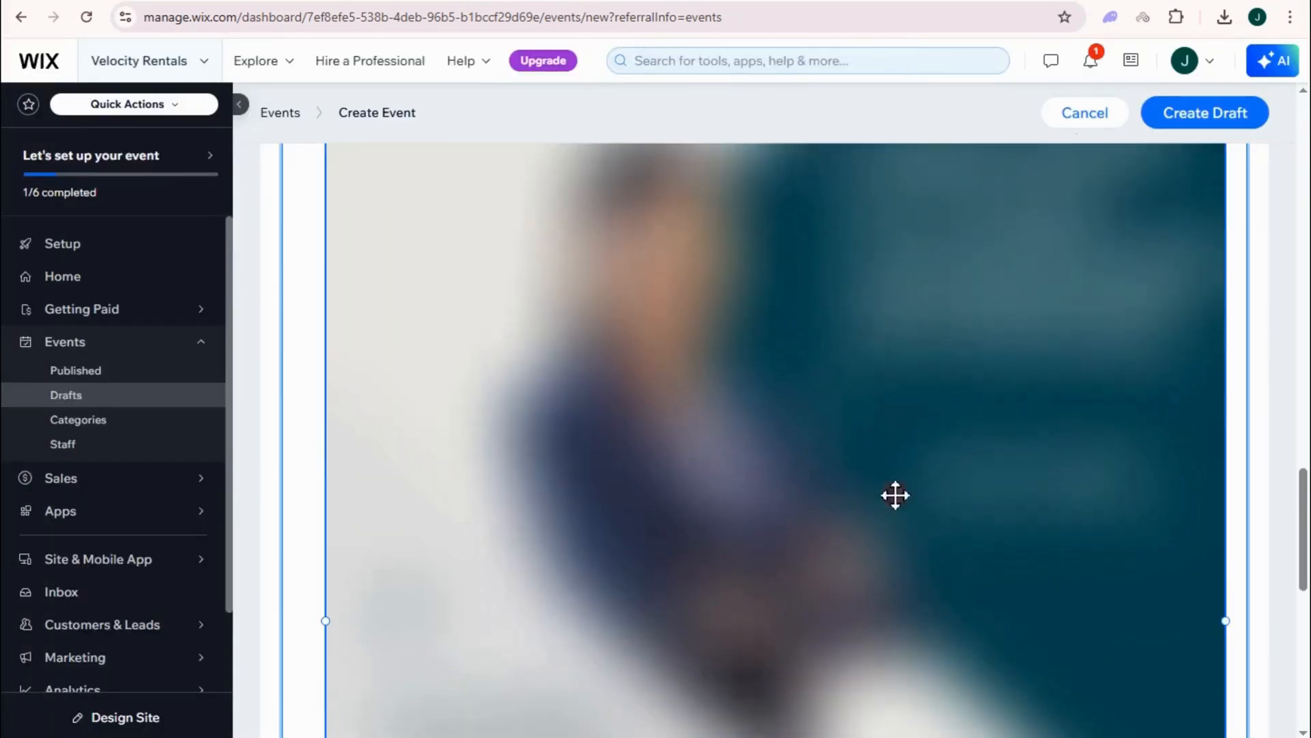
{"action": "left_click", "coordinate": [822, 659]}
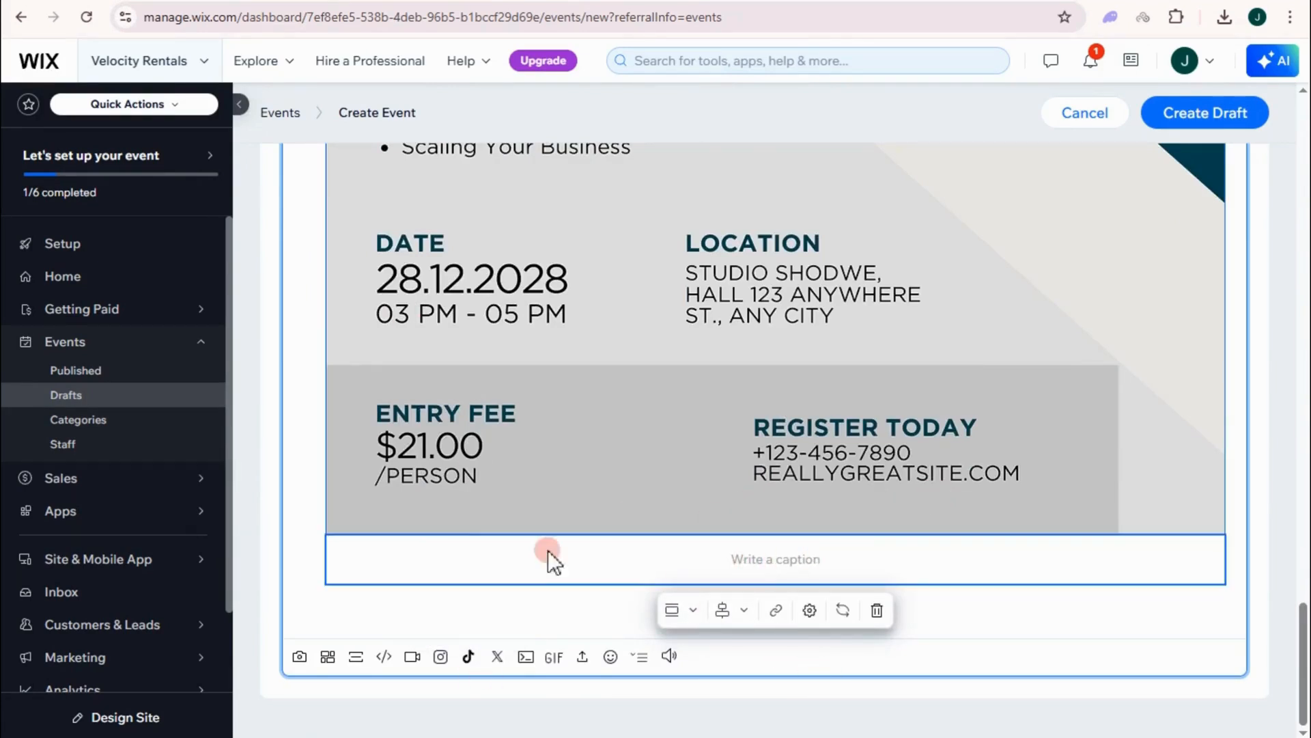
{"action": "scroll", "coordinate": [919, 581], "scroll_direction": "up", "scroll_amount": 10}
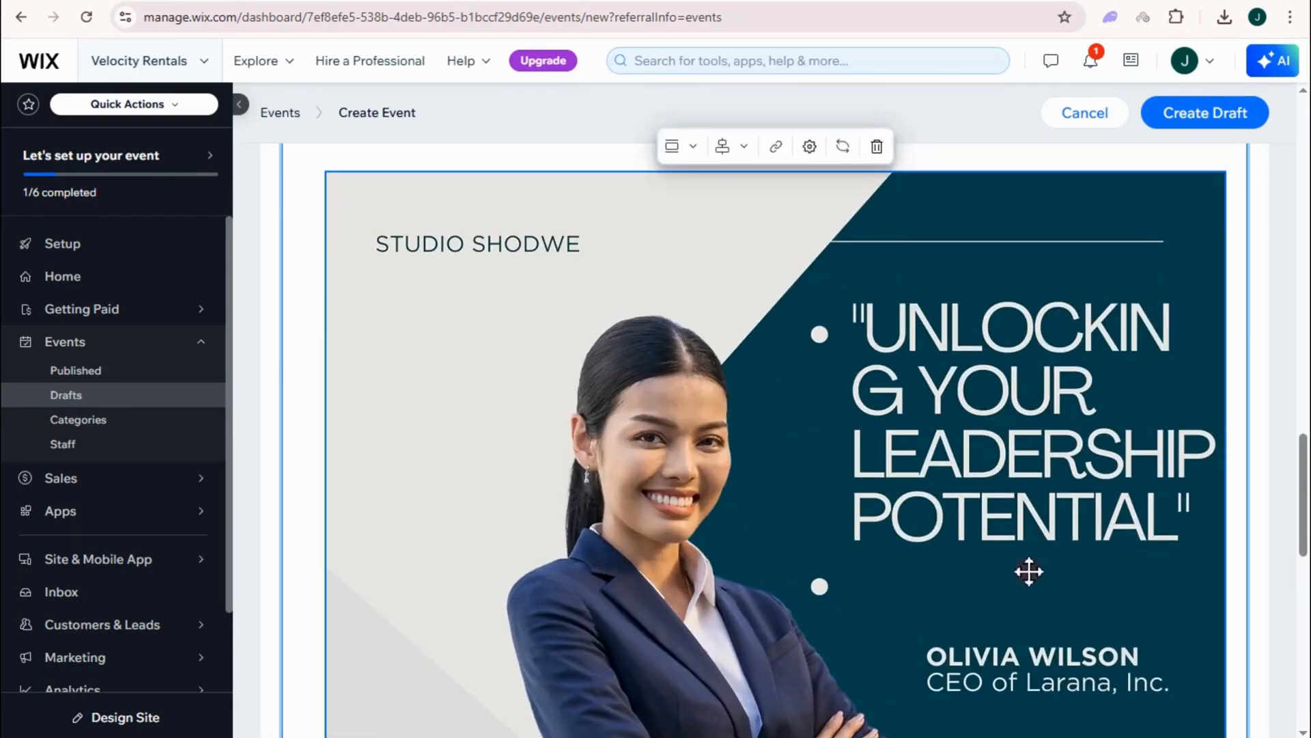
{"action": "scroll", "coordinate": [1030, 571], "scroll_direction": "down", "scroll_amount": 5}
{"action": "scroll", "coordinate": [1001, 547], "scroll_direction": "up", "scroll_amount": 6}
{"action": "scroll", "coordinate": [1001, 527], "scroll_direction": "down", "scroll_amount": 6}
{"action": "scroll", "coordinate": [922, 583], "scroll_direction": "up", "scroll_amount": 7}
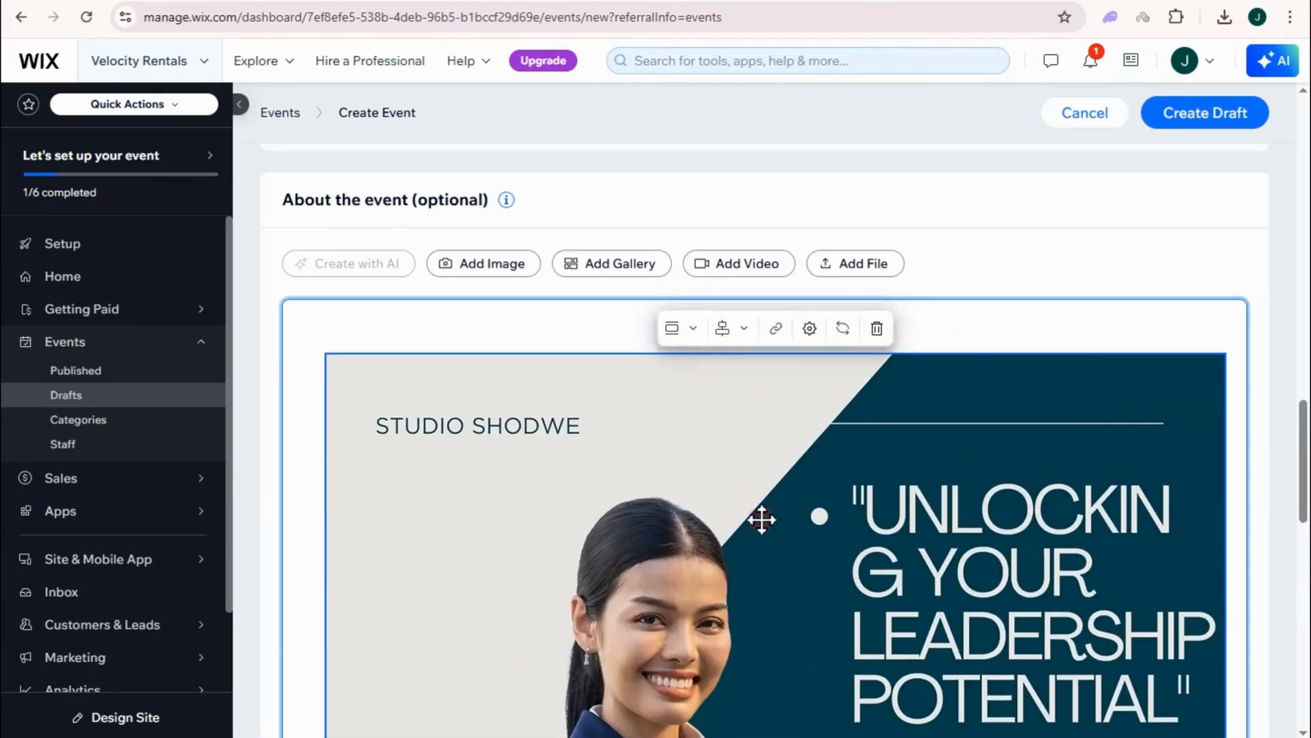
Create the draft of the "Unlocking Your Leadership Potential" RSVP event from the completed event information
{"action": "scroll", "coordinate": [829, 614], "scroll_direction": "up", "scroll_amount": 15}
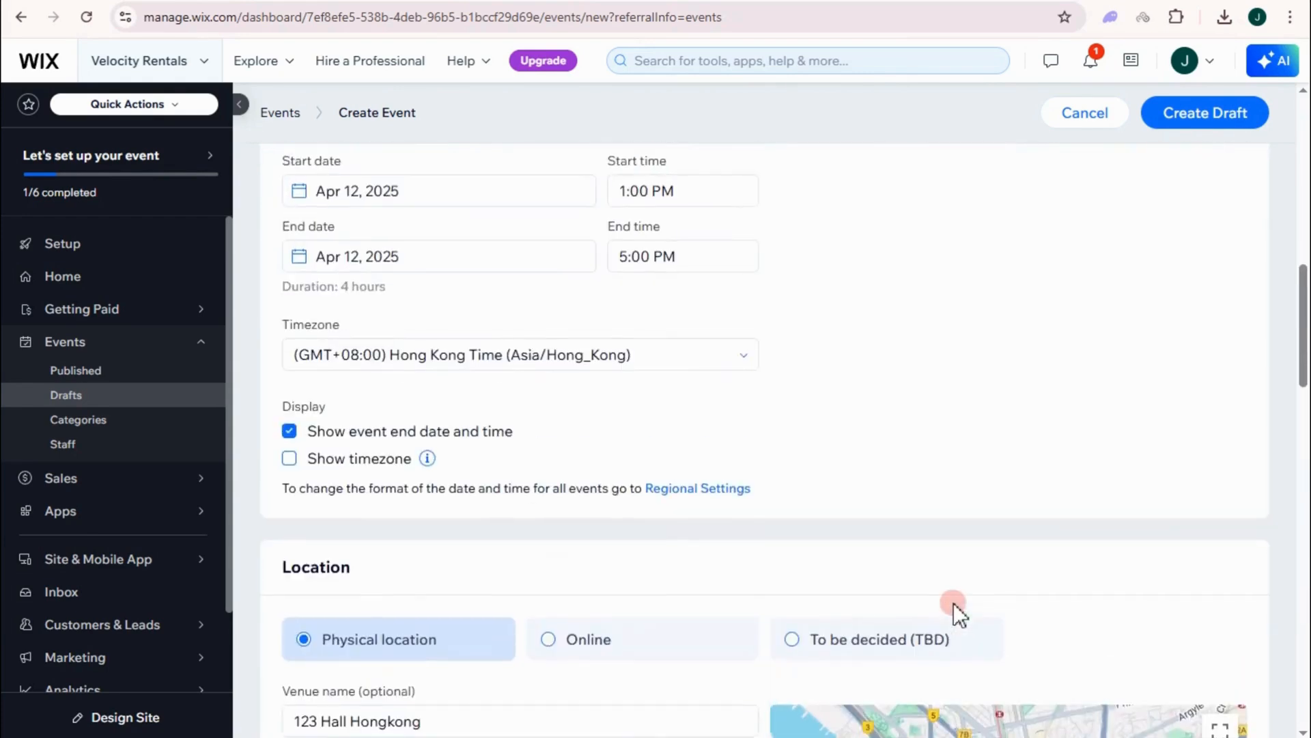
{"action": "scroll", "coordinate": [966, 662], "scroll_direction": "up", "scroll_amount": 5}
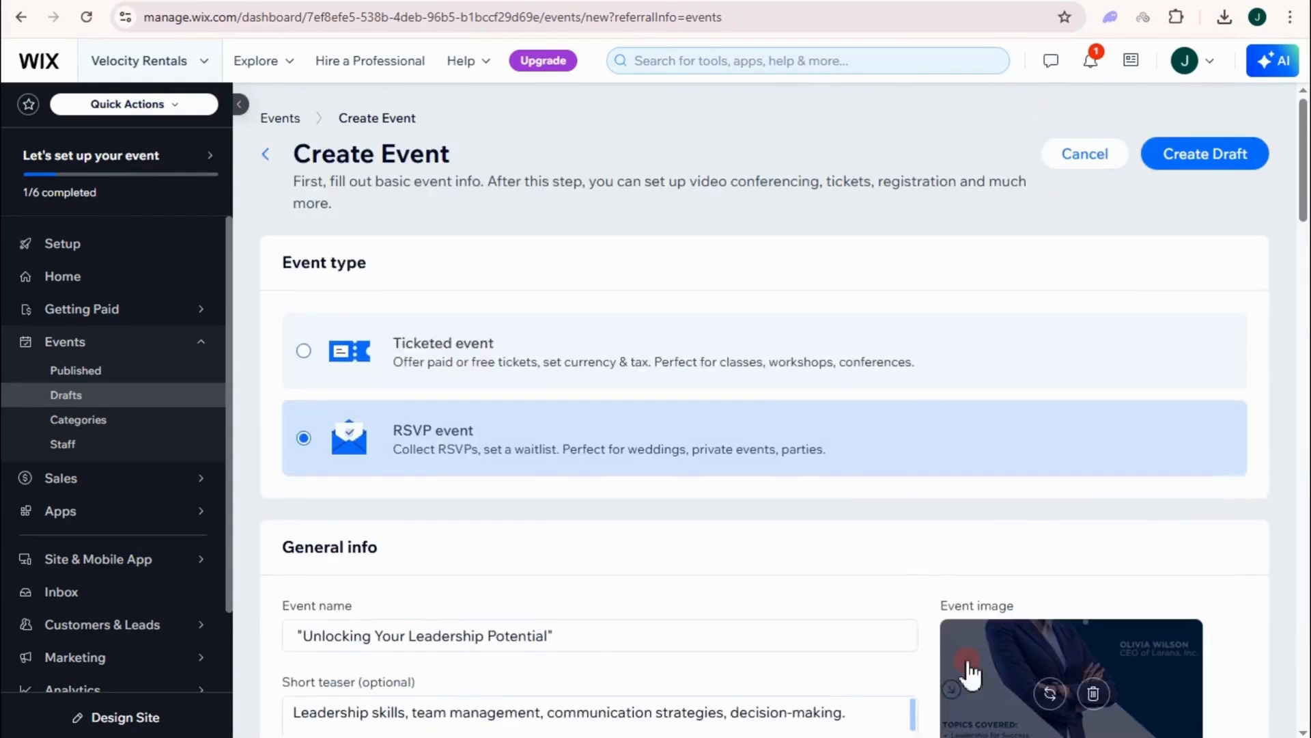
{"action": "scroll", "coordinate": [1219, 495], "scroll_direction": "up", "scroll_amount": 2}
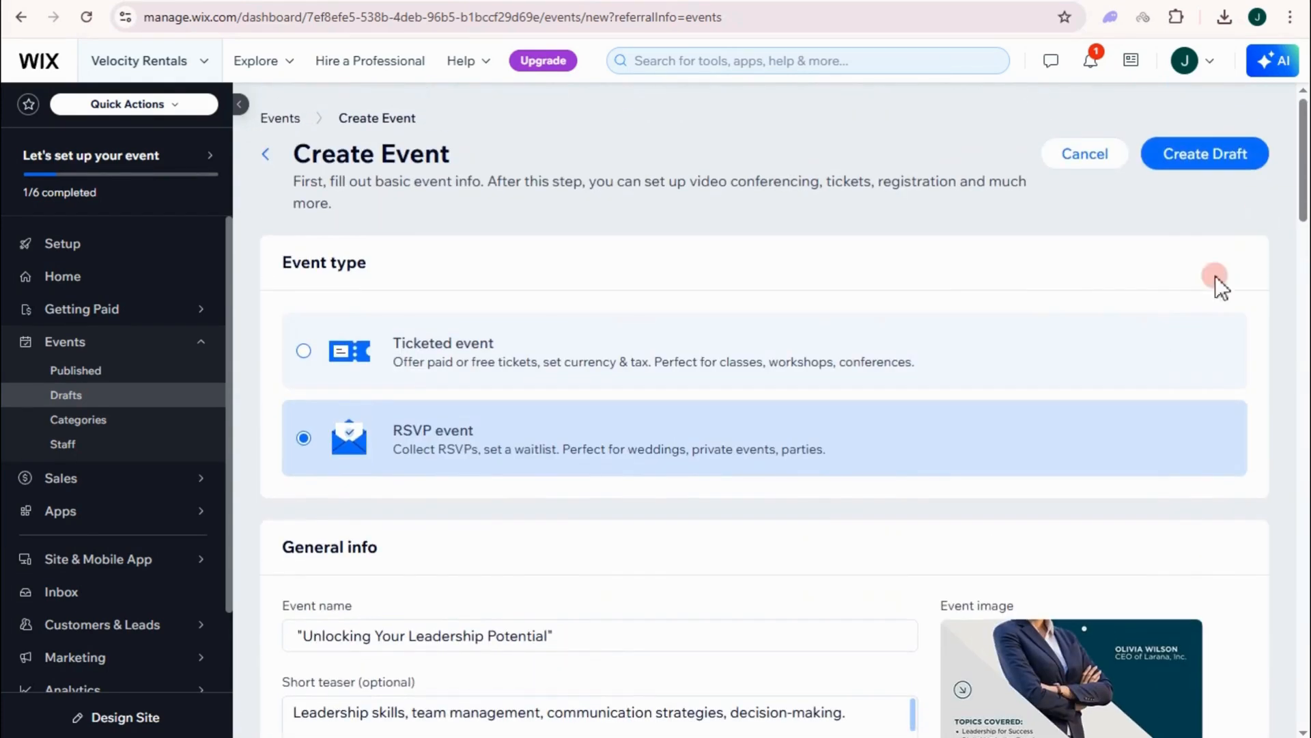
{"action": "left_click", "coordinate": [1226, 164]}
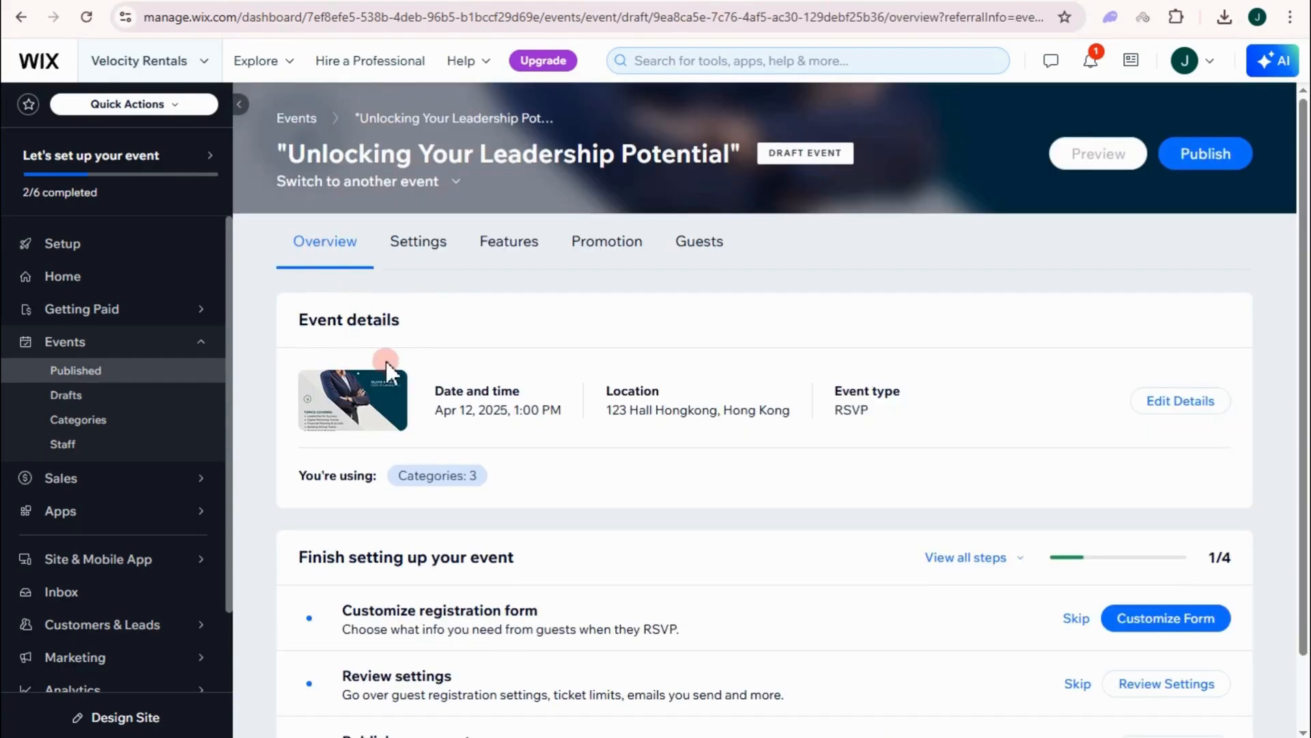
Review the draft event's overview and its registration settings, form fields, messages and policies
{"action": "scroll", "coordinate": [419, 518], "scroll_direction": "down", "scroll_amount": 2}
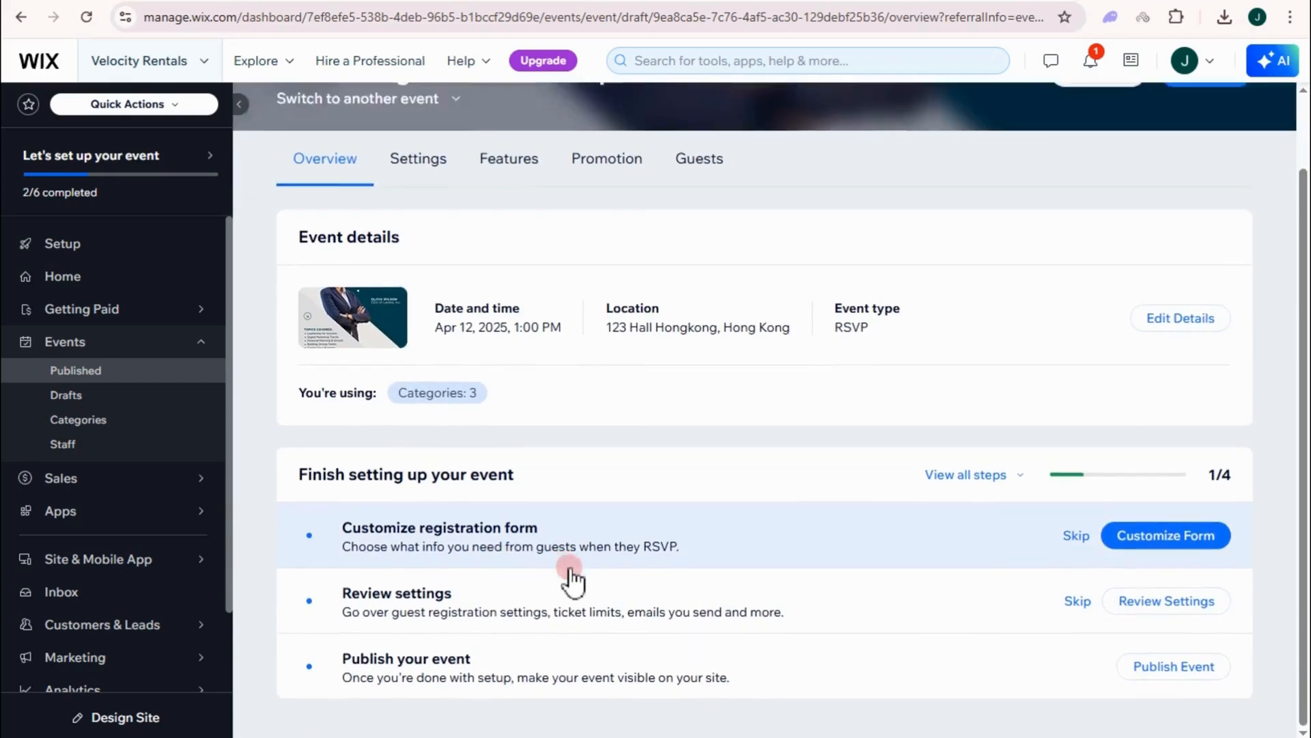
{"action": "scroll", "coordinate": [413, 331], "scroll_direction": "up", "scroll_amount": 2}
{"action": "left_click", "coordinate": [422, 256]}
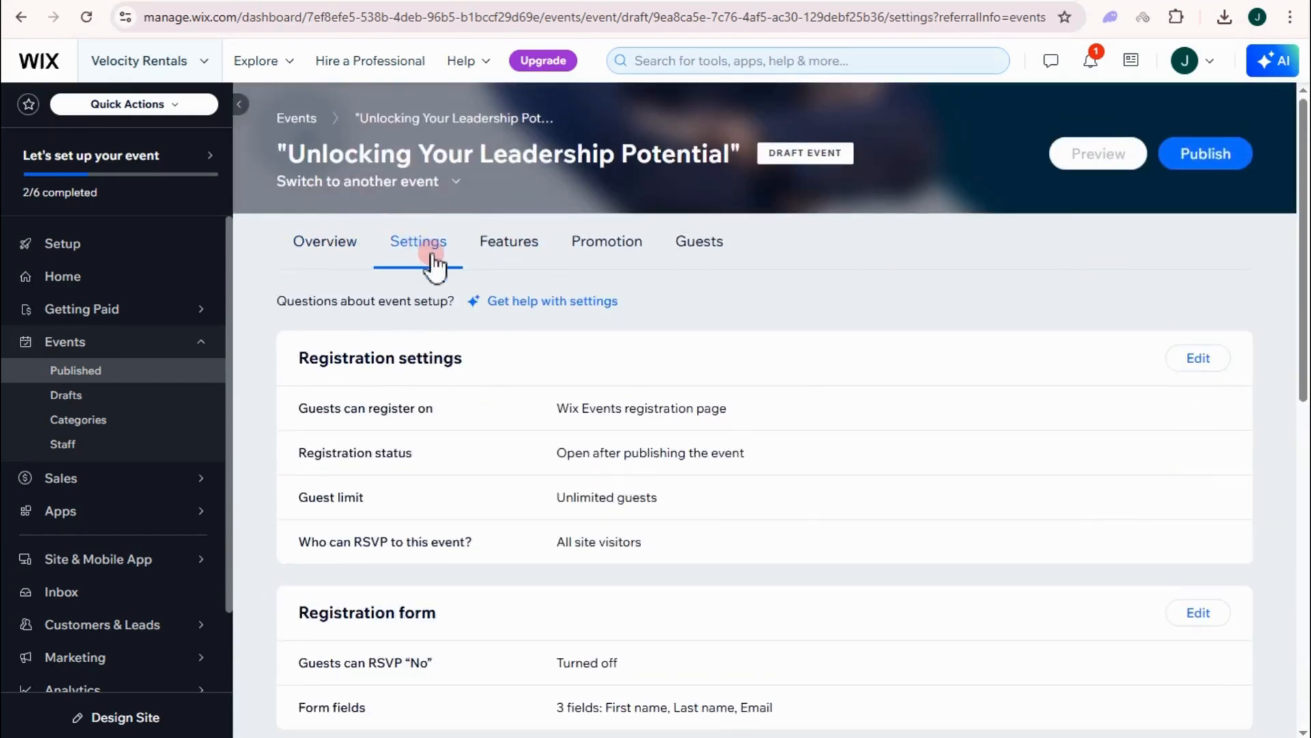
{"action": "left_click", "coordinate": [525, 248]}
{"action": "scroll", "coordinate": [470, 399], "scroll_direction": "down", "scroll_amount": 2}
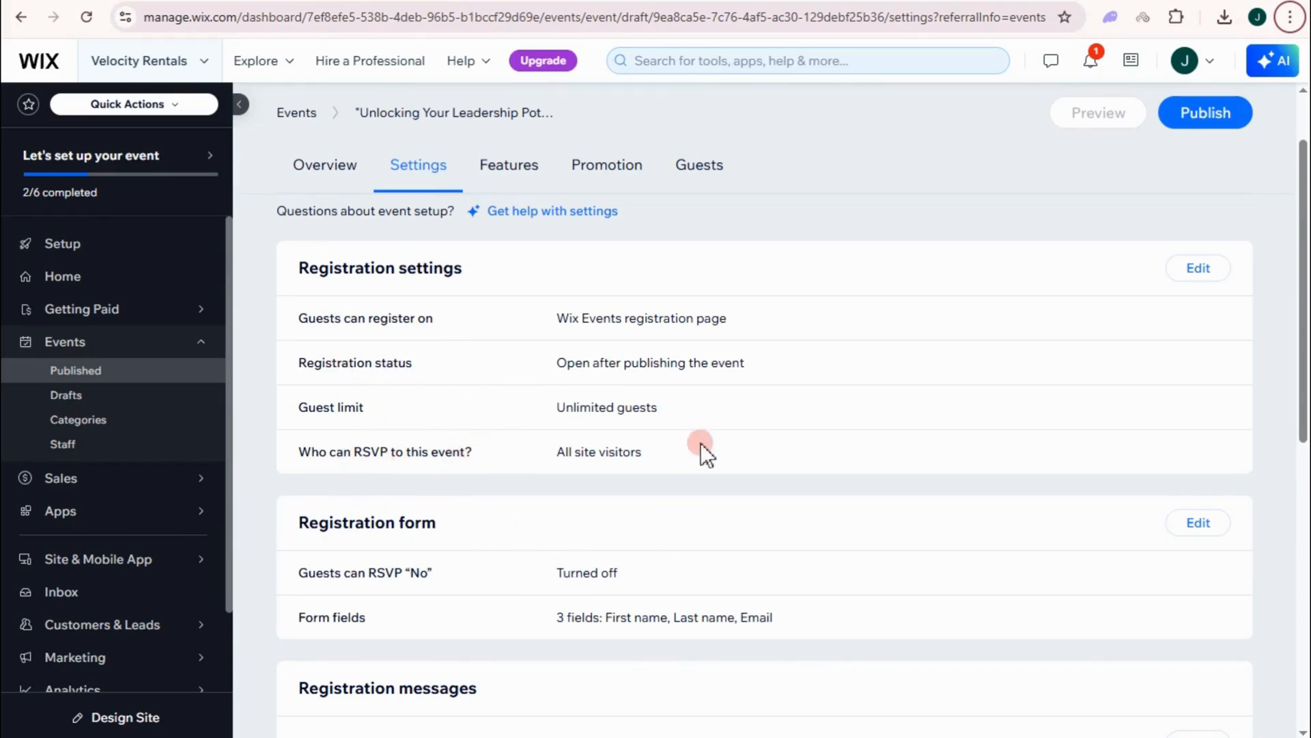
{"action": "scroll", "coordinate": [605, 518], "scroll_direction": "down", "scroll_amount": 3}
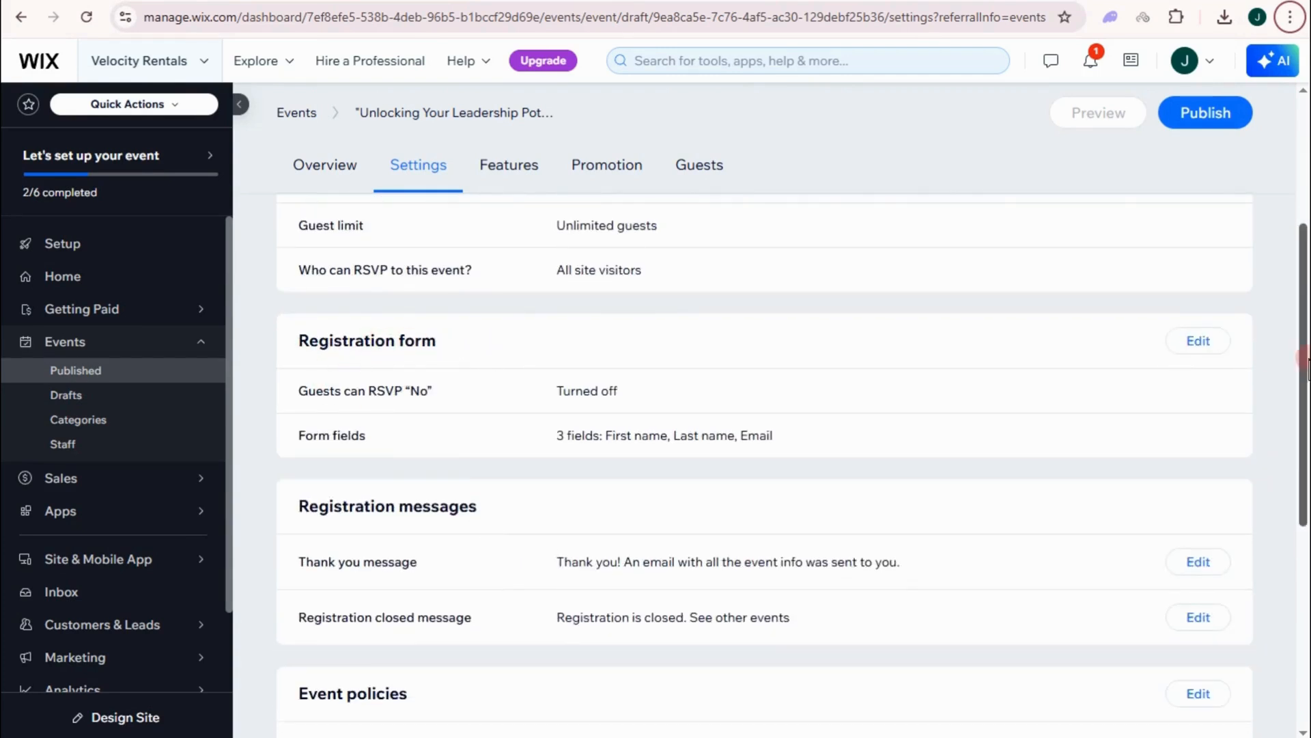
{"action": "scroll", "coordinate": [611, 409], "scroll_direction": "down", "scroll_amount": 3}
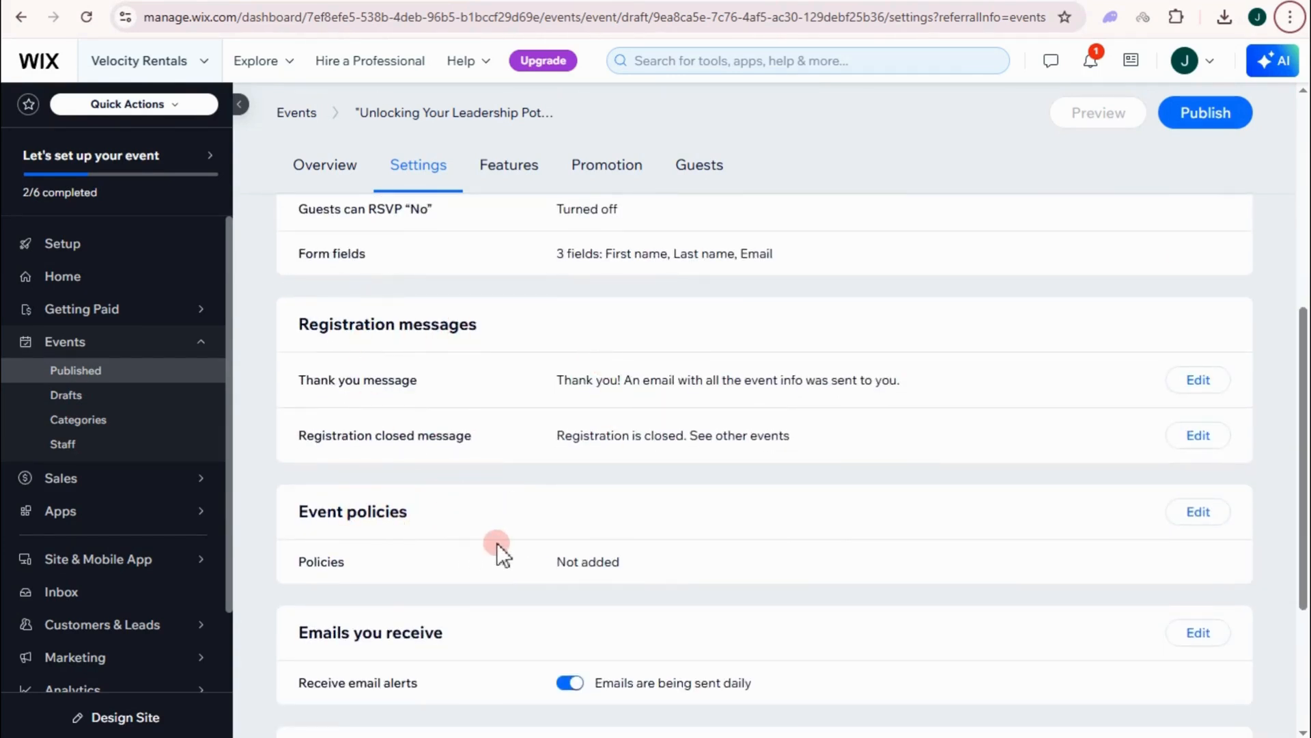
{"action": "left_click", "coordinate": [356, 564]}
{"action": "scroll", "coordinate": [1255, 310], "scroll_direction": "down", "scroll_amount": 3}
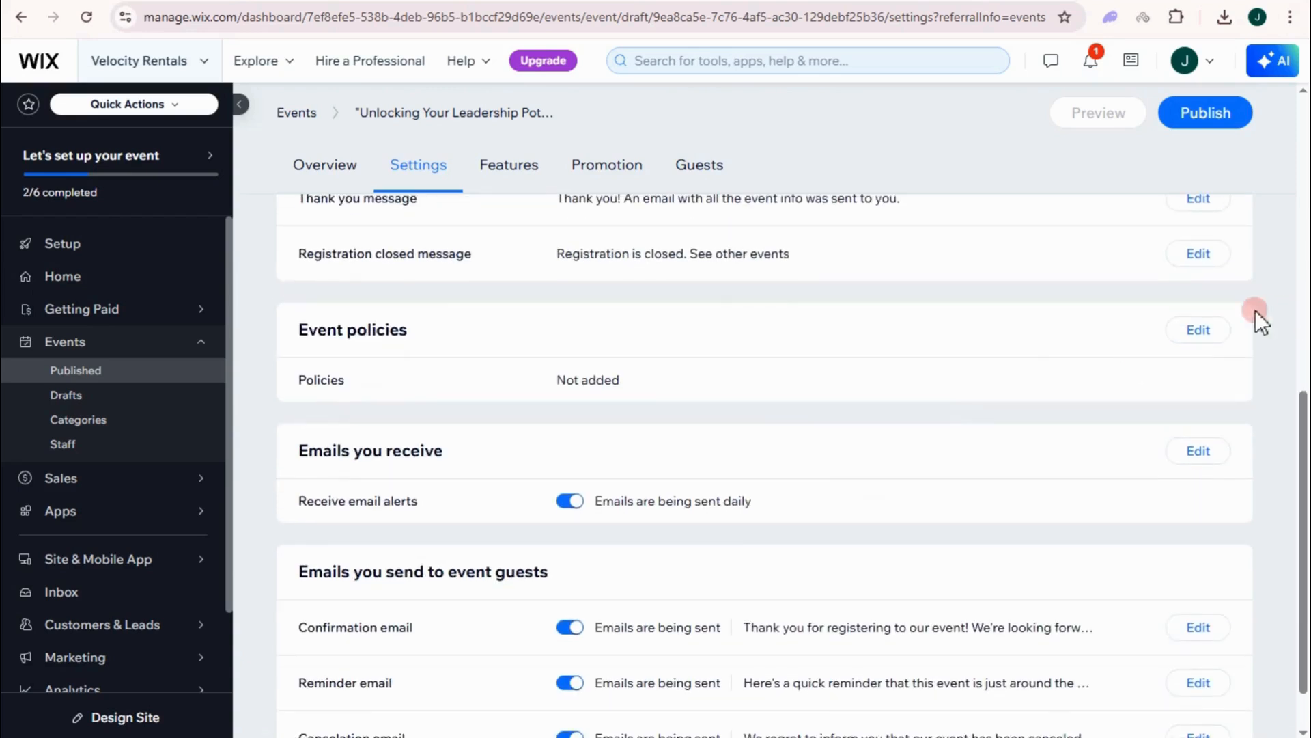
Add an event policy named "Registration and Payment" with registration, payment, cancellation and refund terms, save it, and return to the event settings
{"action": "left_click", "coordinate": [1206, 334]}
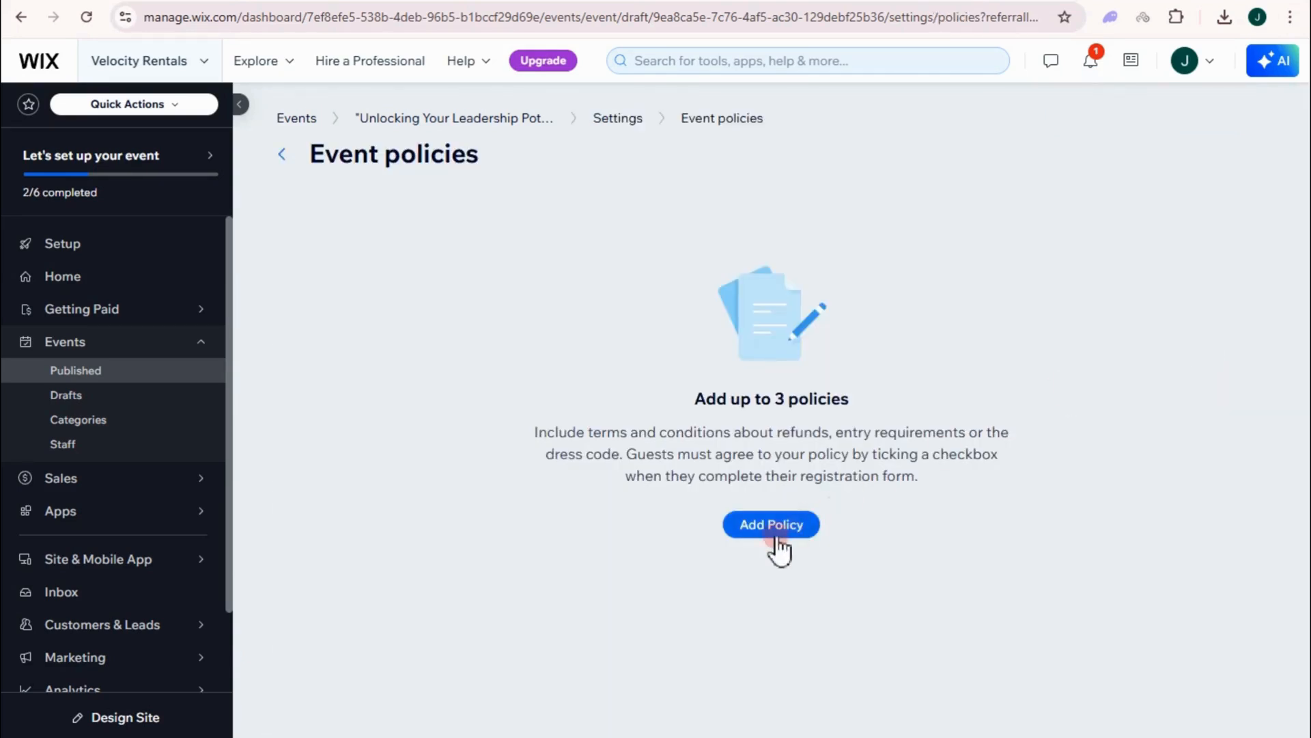
{"action": "left_click", "coordinate": [775, 536]}
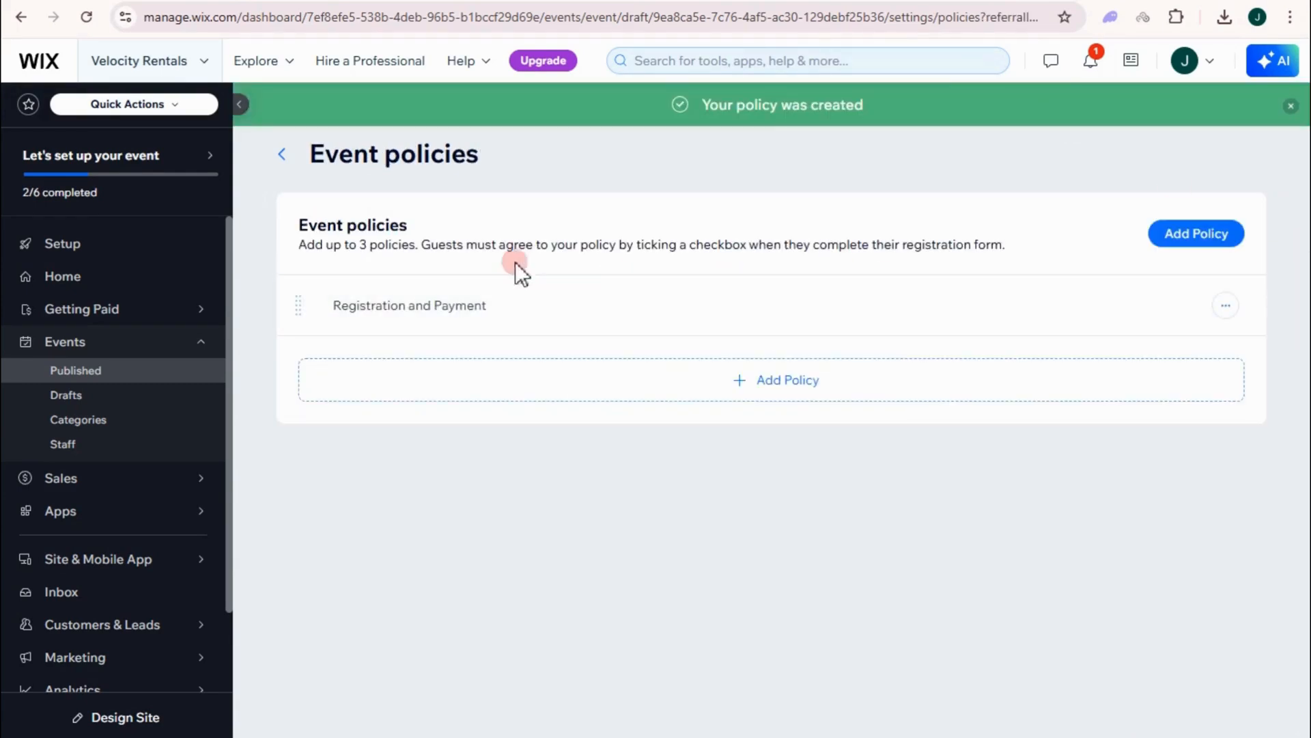
{"action": "left_click", "coordinate": [469, 305]}
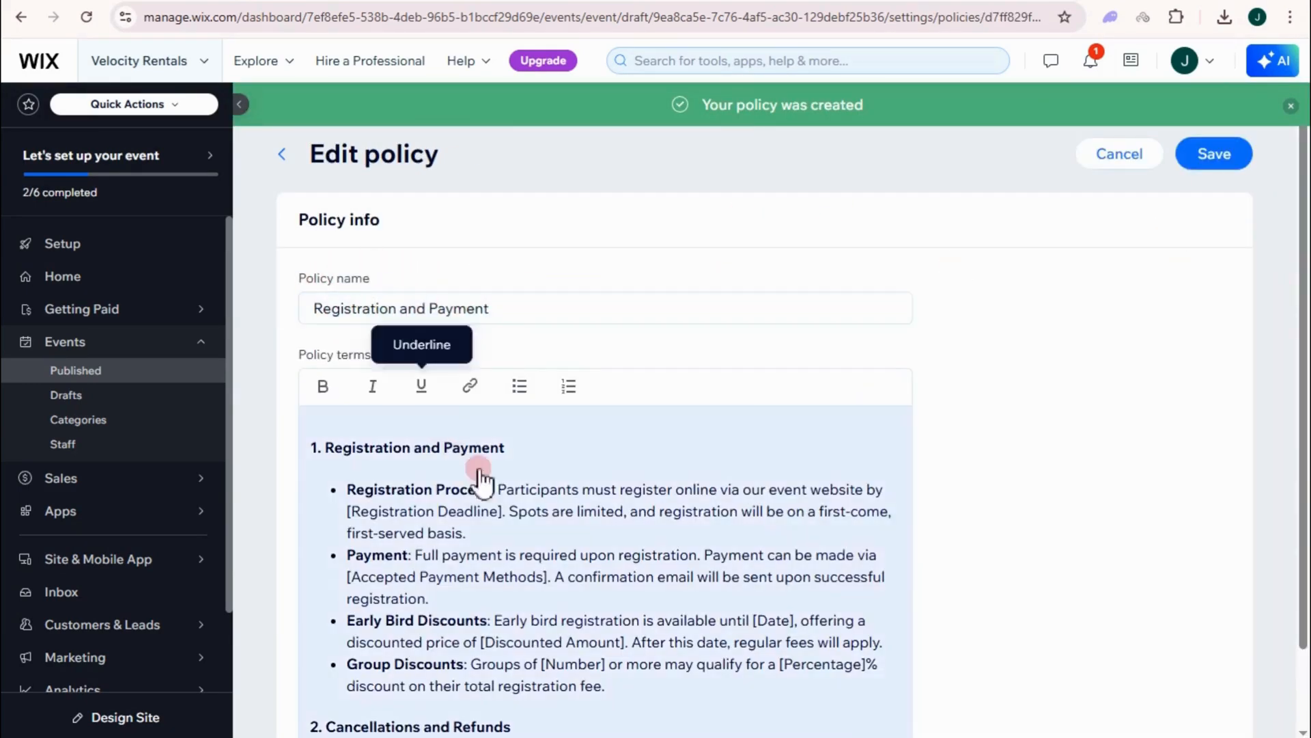
{"action": "scroll", "coordinate": [437, 358], "scroll_direction": "down", "scroll_amount": 2}
{"action": "scroll", "coordinate": [996, 410], "scroll_direction": "up", "scroll_amount": 2}
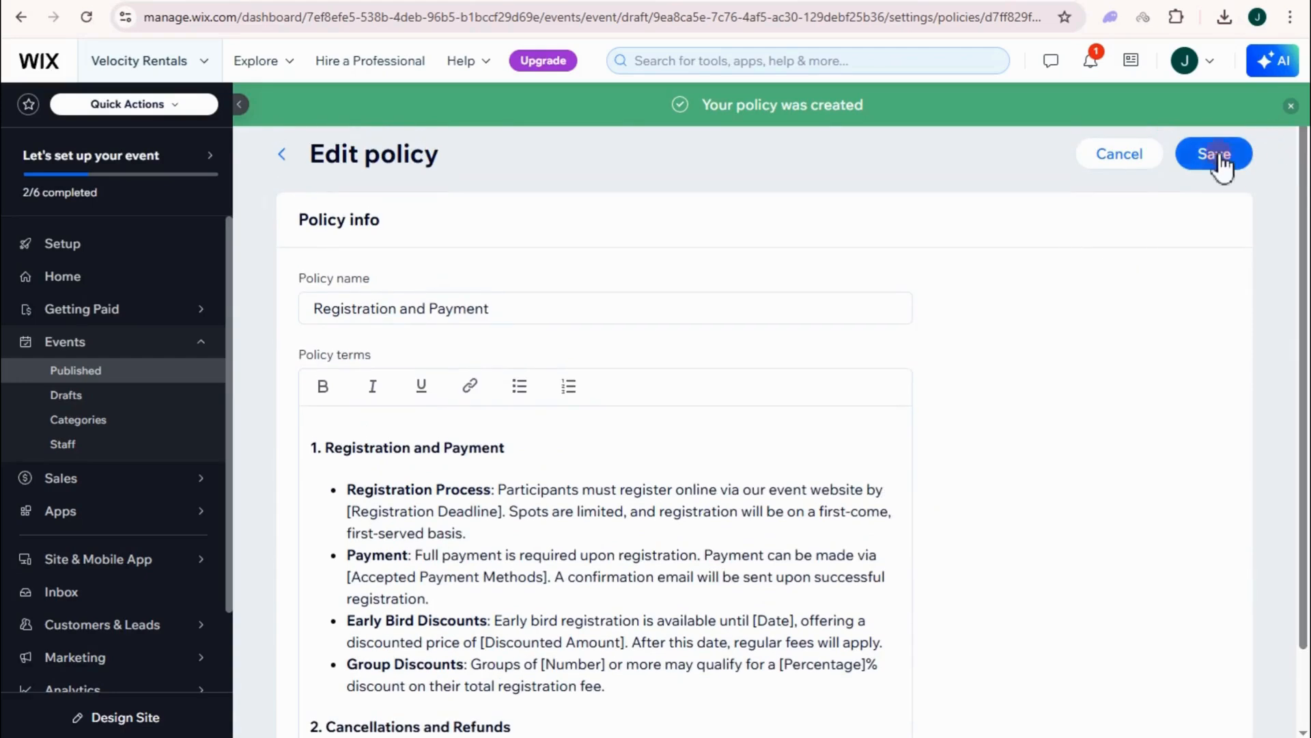
{"action": "left_click", "coordinate": [1219, 154]}
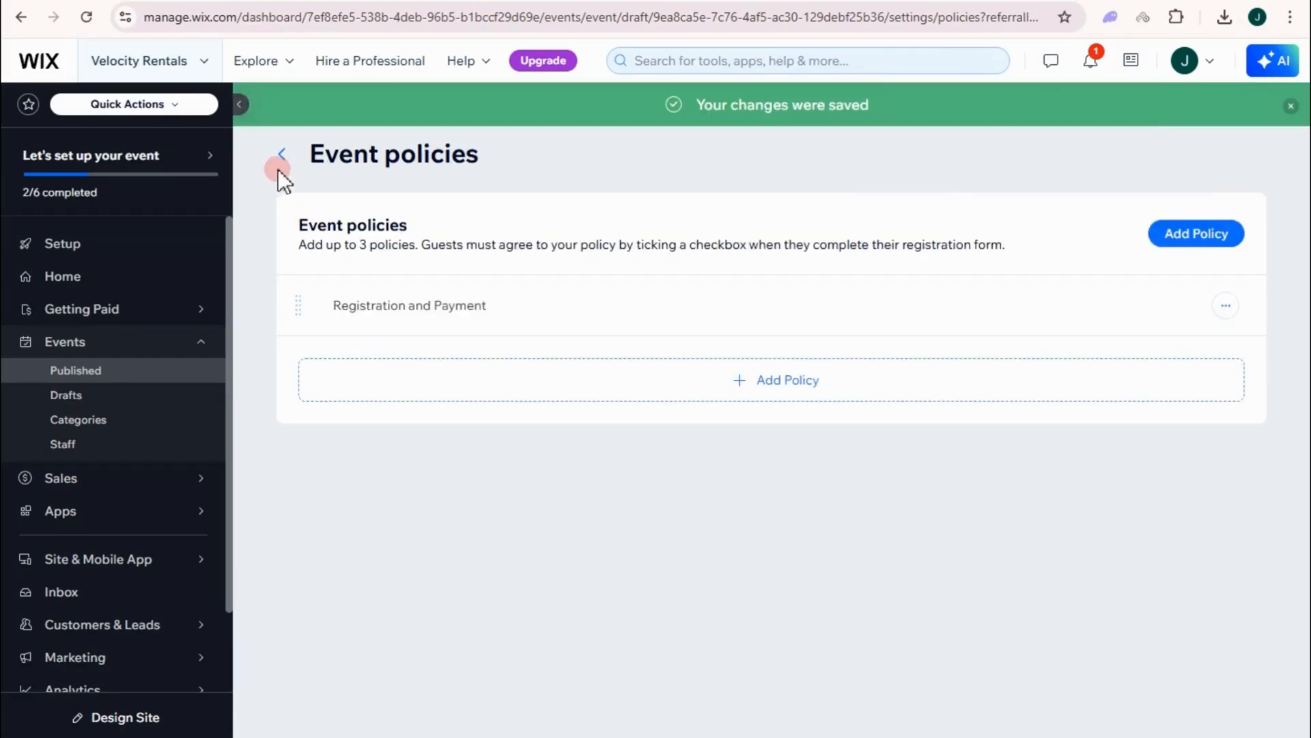
{"action": "left_click", "coordinate": [281, 154]}
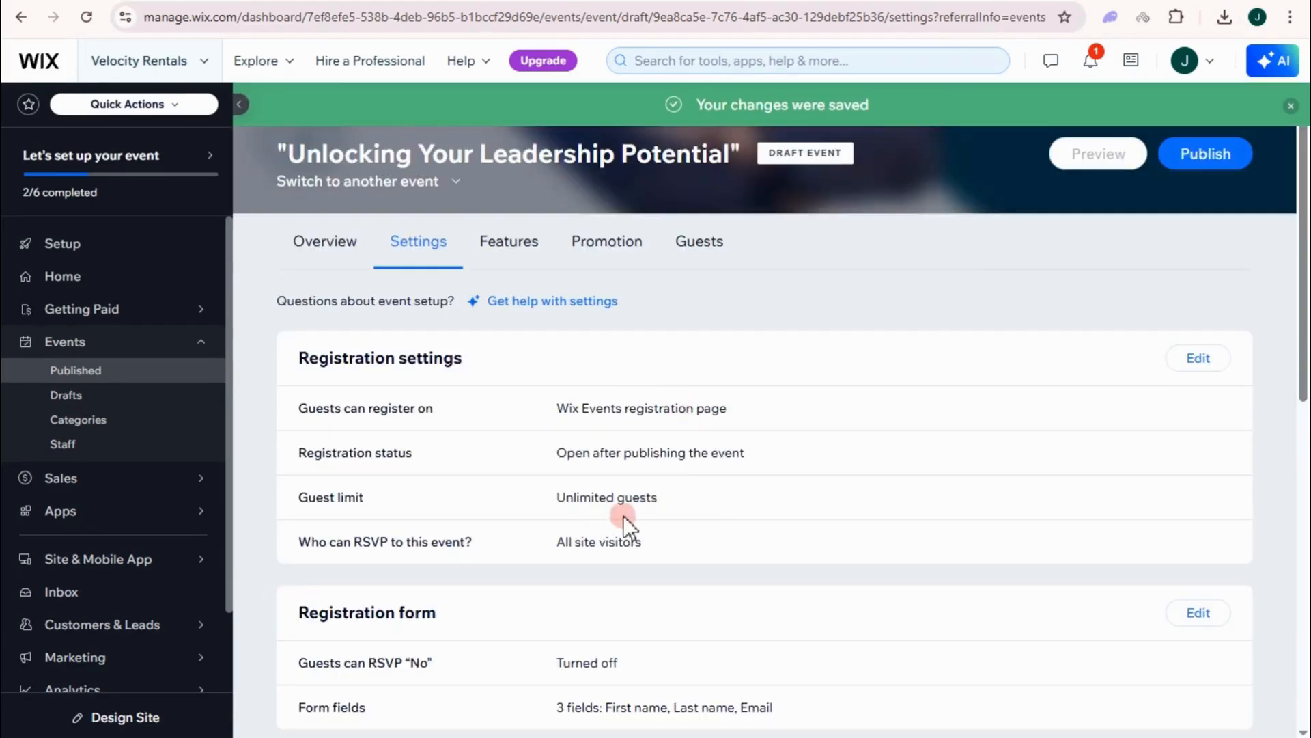
Examine the event's policy and email settings, the features that can be added, the promotion tools and the guest list page
{"action": "scroll", "coordinate": [623, 515], "scroll_direction": "down", "scroll_amount": 8}
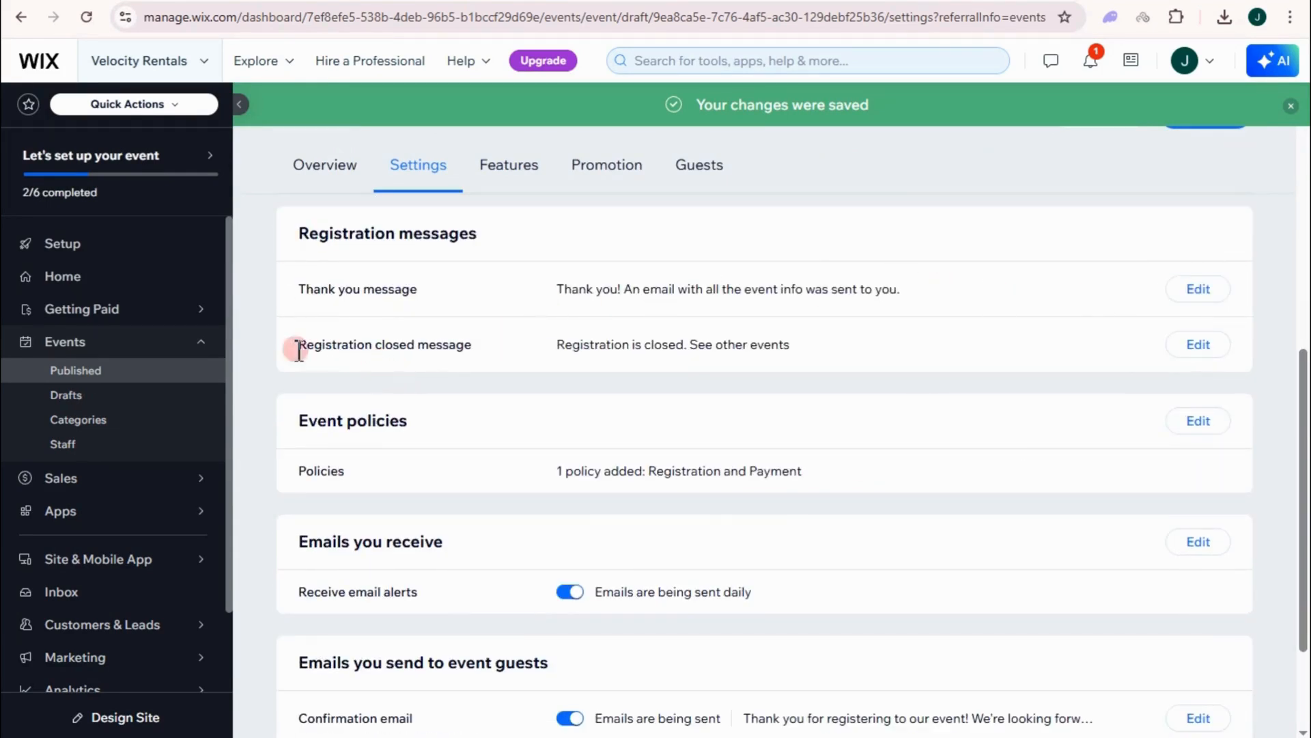
{"action": "scroll", "coordinate": [362, 430], "scroll_direction": "down", "scroll_amount": 2}
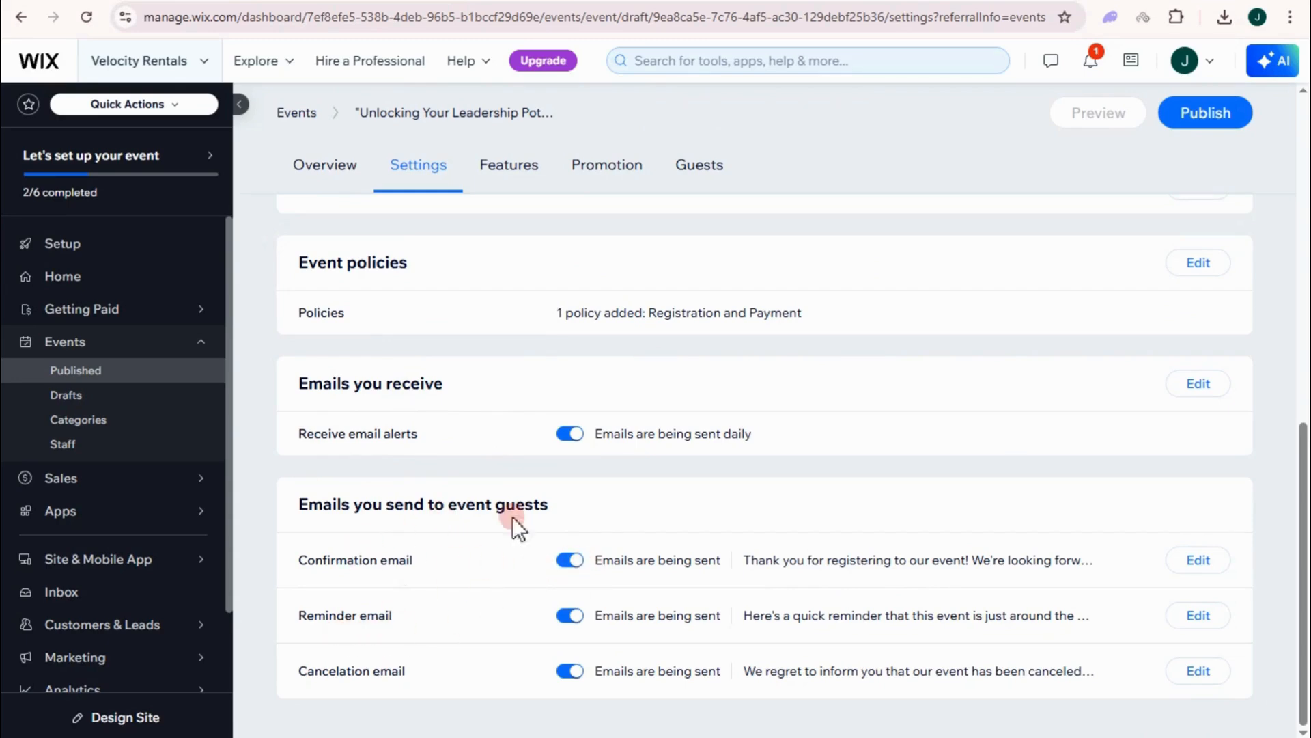
{"action": "scroll", "coordinate": [1083, 458], "scroll_direction": "up", "scroll_amount": 10}
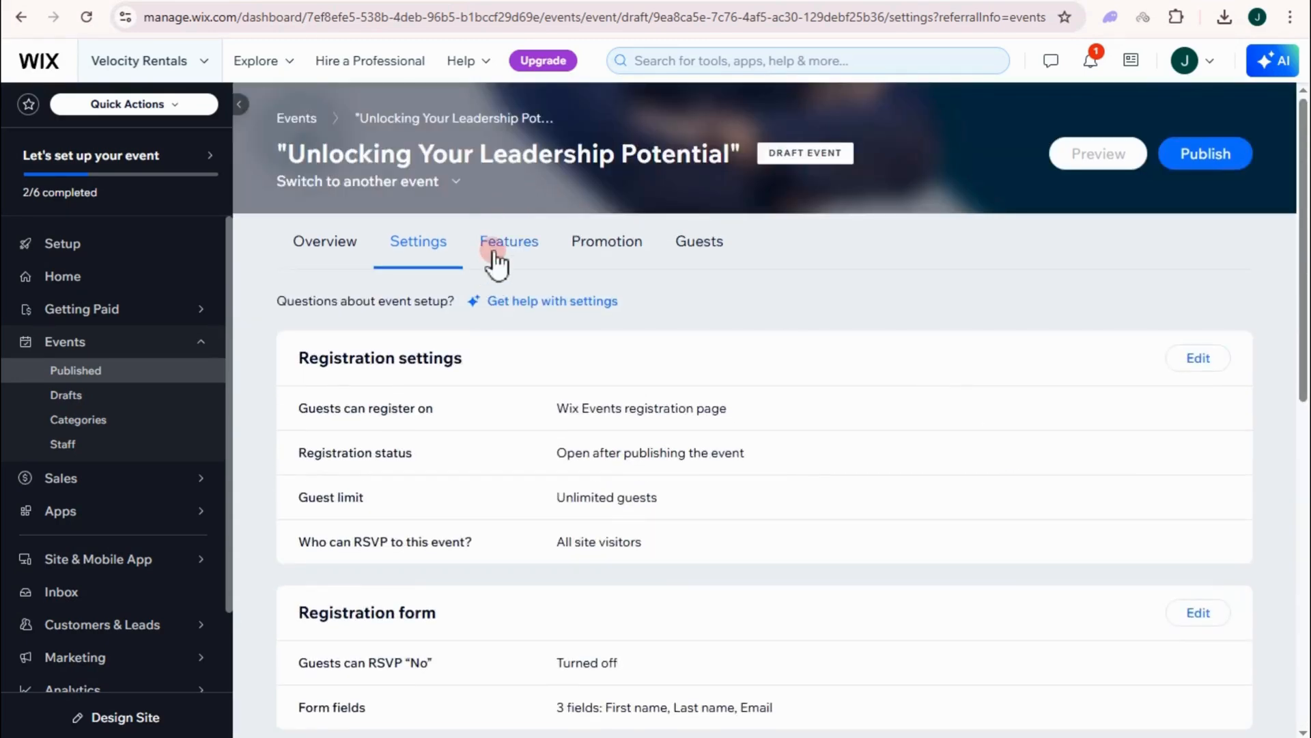
{"action": "left_click", "coordinate": [509, 243]}
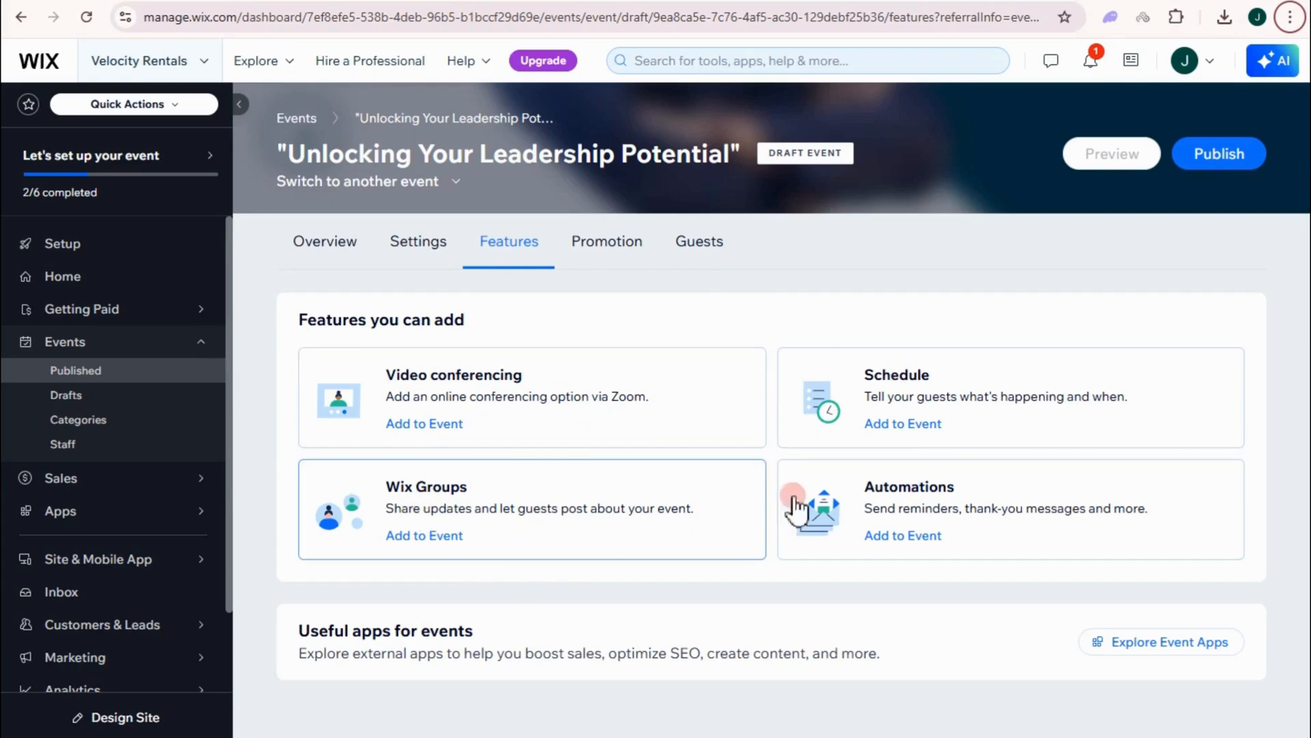
{"action": "left_click", "coordinate": [606, 245]}
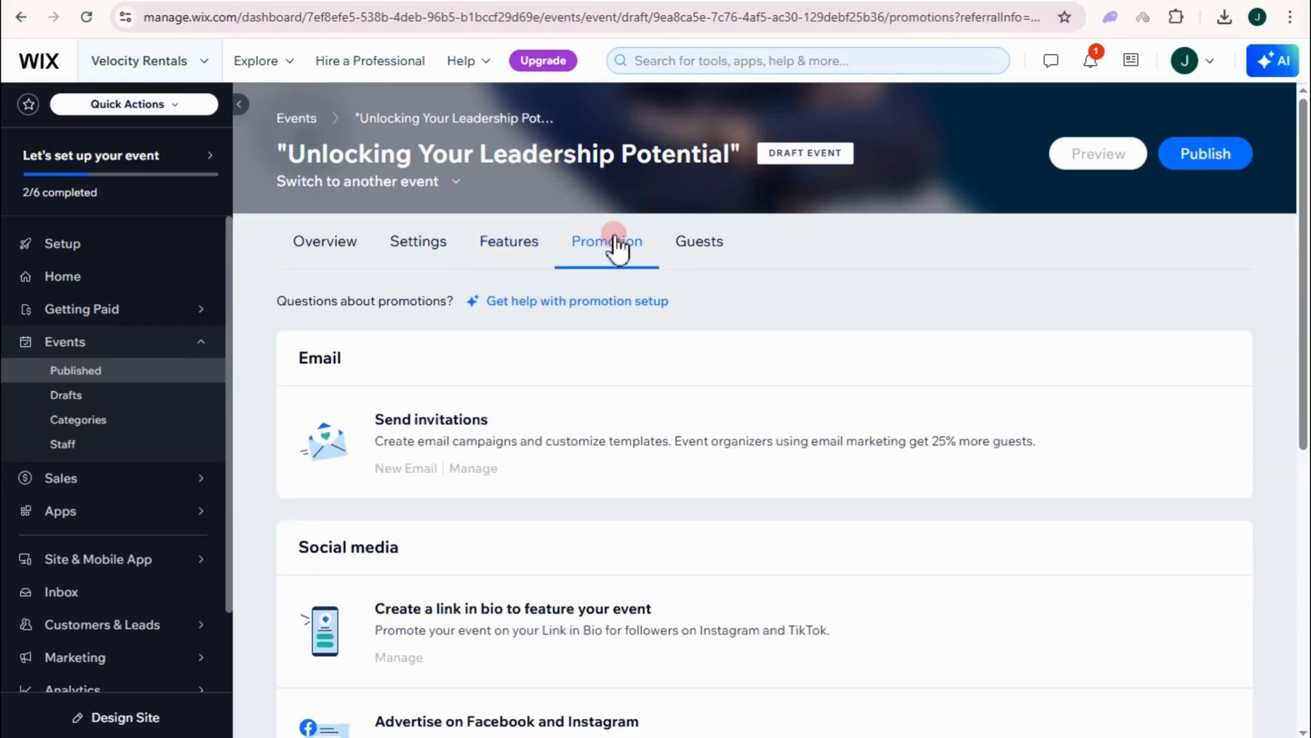
{"action": "scroll", "coordinate": [410, 515], "scroll_direction": "down", "scroll_amount": 5}
{"action": "scroll", "coordinate": [815, 574], "scroll_direction": "up", "scroll_amount": 5}
{"action": "left_click", "coordinate": [704, 247]}
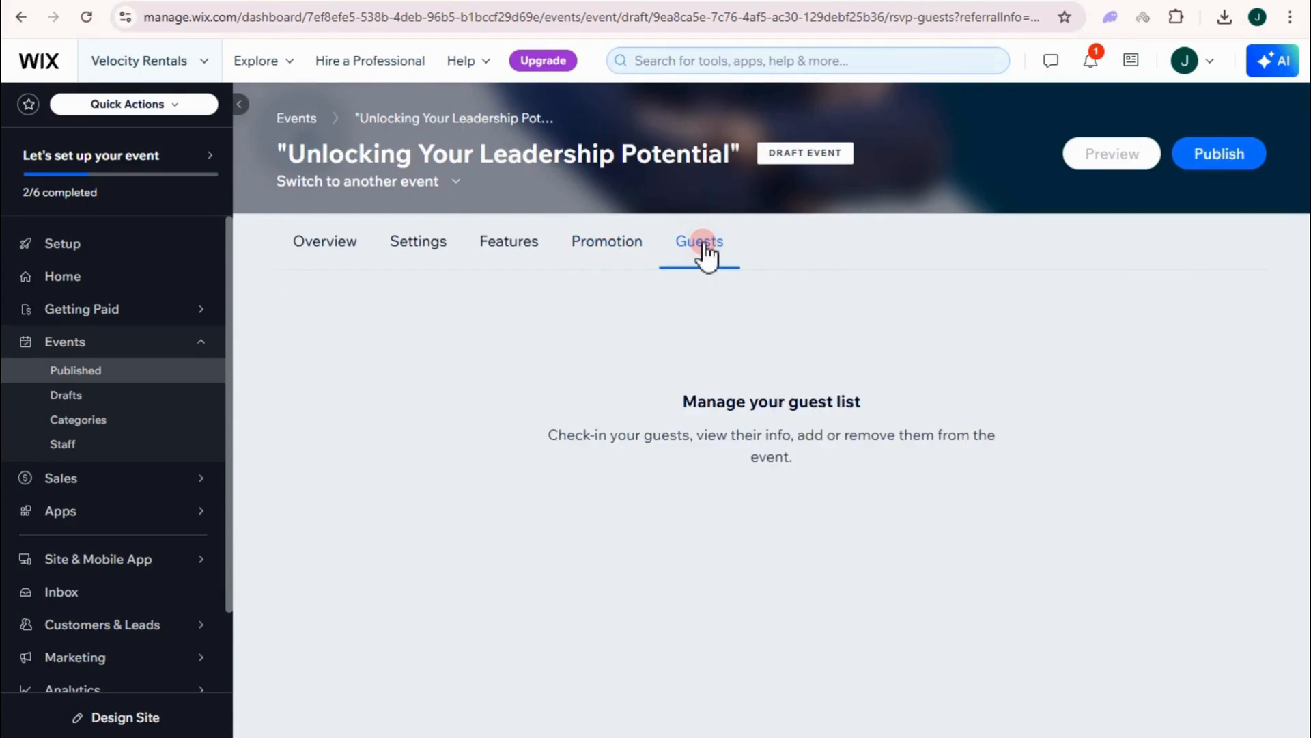
Examine the event's promotion options for email invitations, social media, promotional video and SEO
{"action": "left_click", "coordinate": [600, 260]}
{"action": "scroll", "coordinate": [472, 492], "scroll_direction": "down", "scroll_amount": 1}
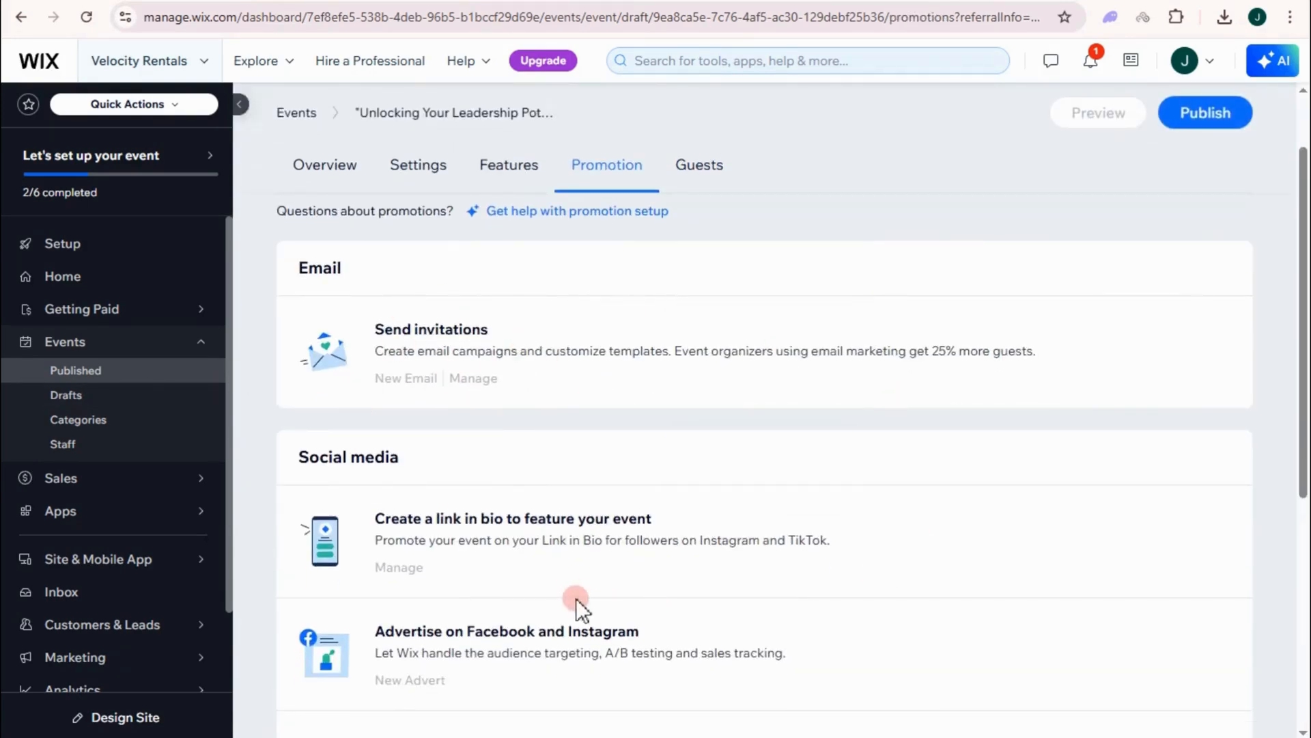
{"action": "scroll", "coordinate": [561, 573], "scroll_direction": "down", "scroll_amount": 2}
{"action": "scroll", "coordinate": [462, 539], "scroll_direction": "down", "scroll_amount": 1}
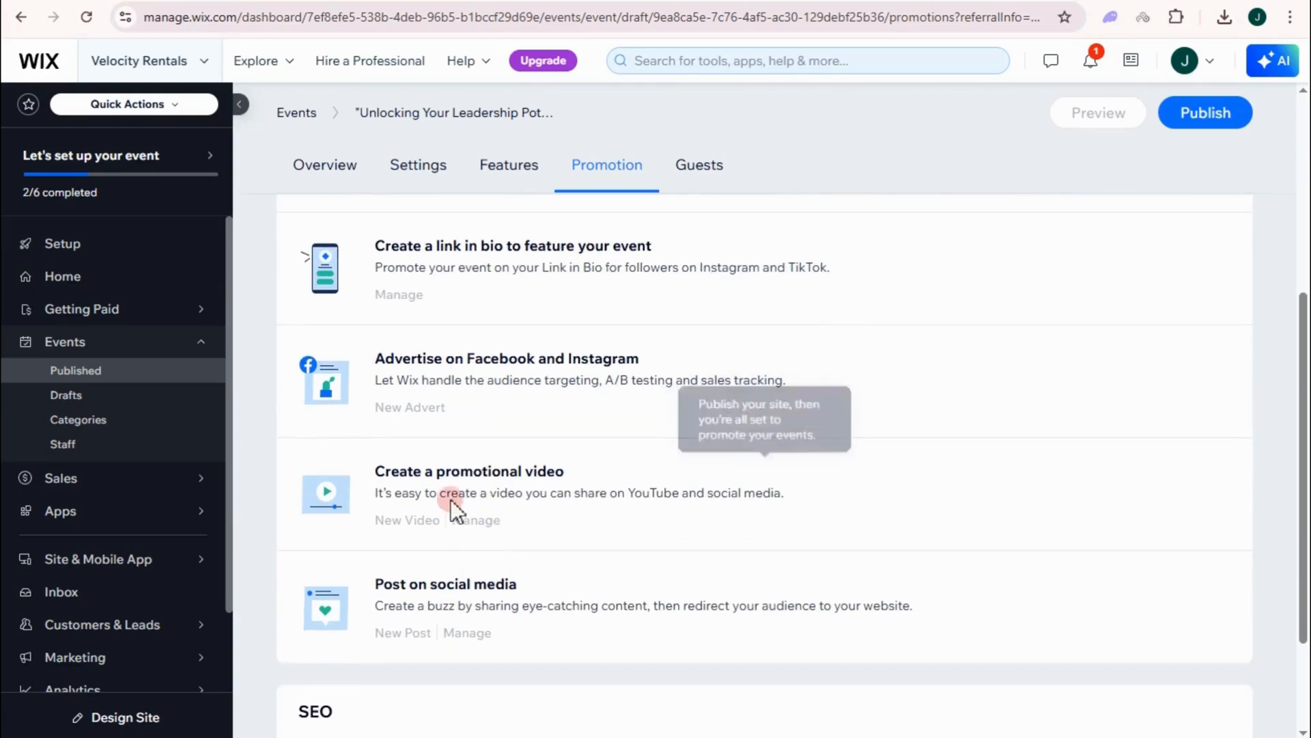
{"action": "scroll", "coordinate": [527, 586], "scroll_direction": "down", "scroll_amount": 1}
{"action": "scroll", "coordinate": [546, 617], "scroll_direction": "down", "scroll_amount": 1}
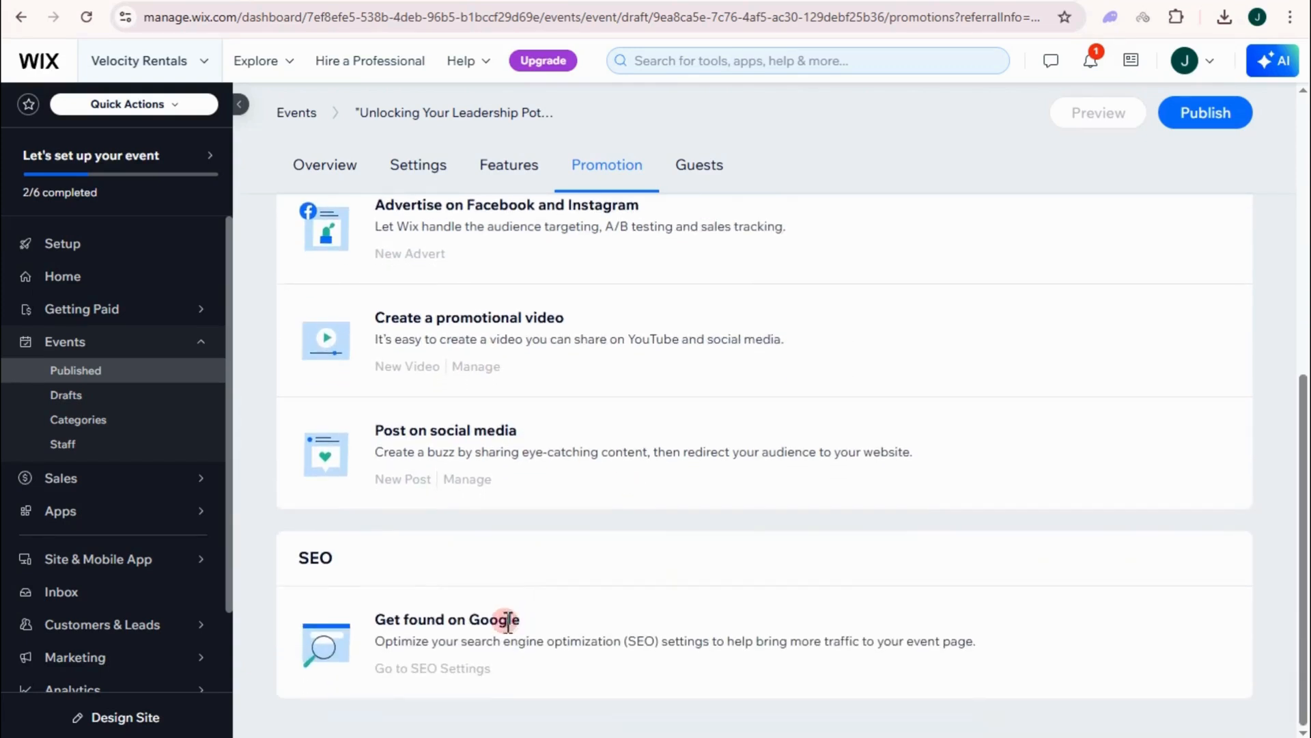
{"action": "scroll", "coordinate": [503, 620], "scroll_direction": "up", "scroll_amount": 6}
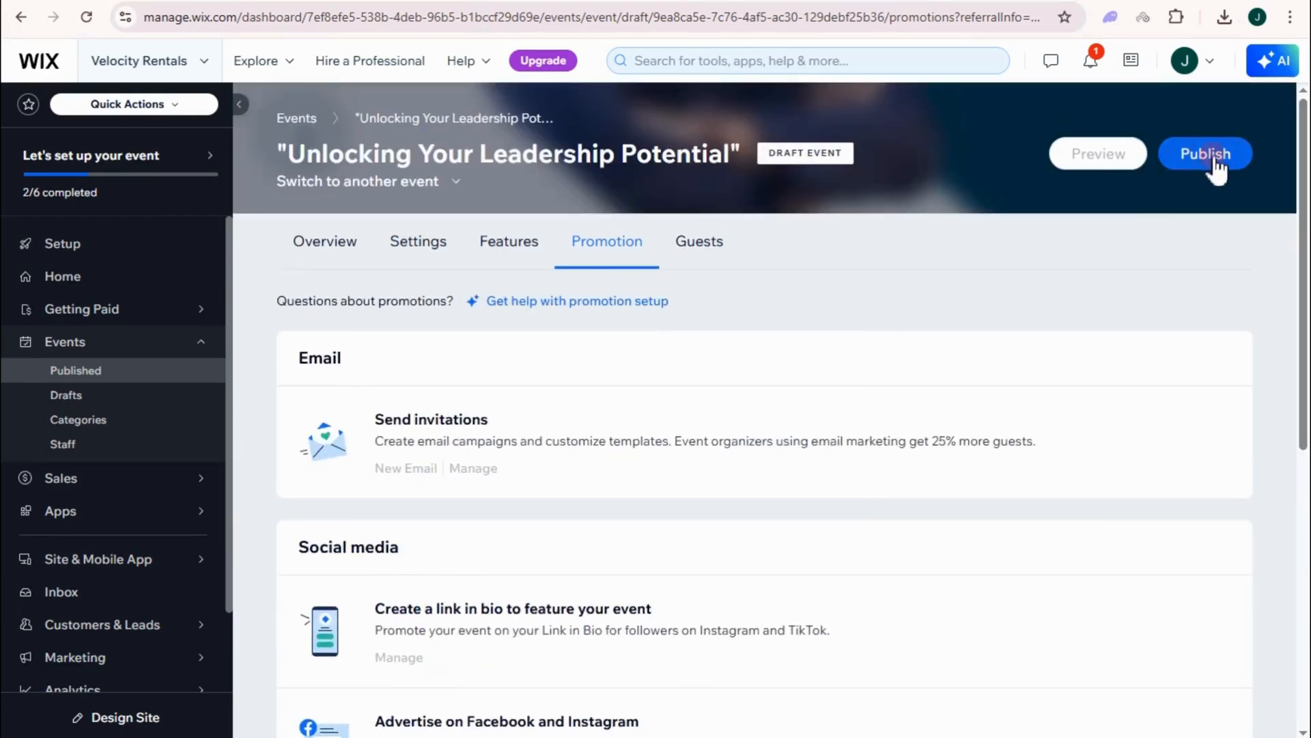